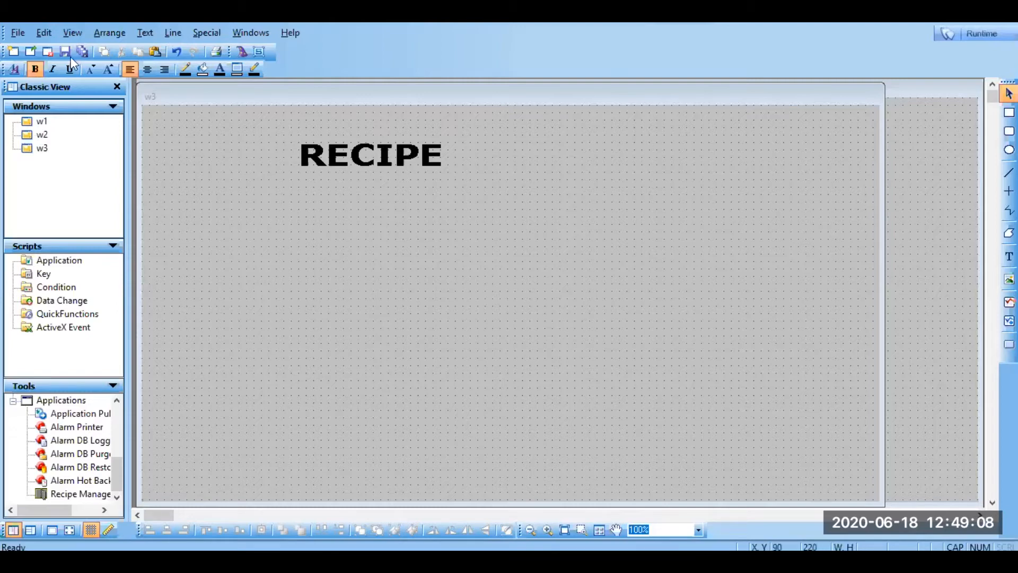
Insert a Knob Switch from the Switches wizards and place it below and to the left of the RECIPE title.
left_click(242, 49)
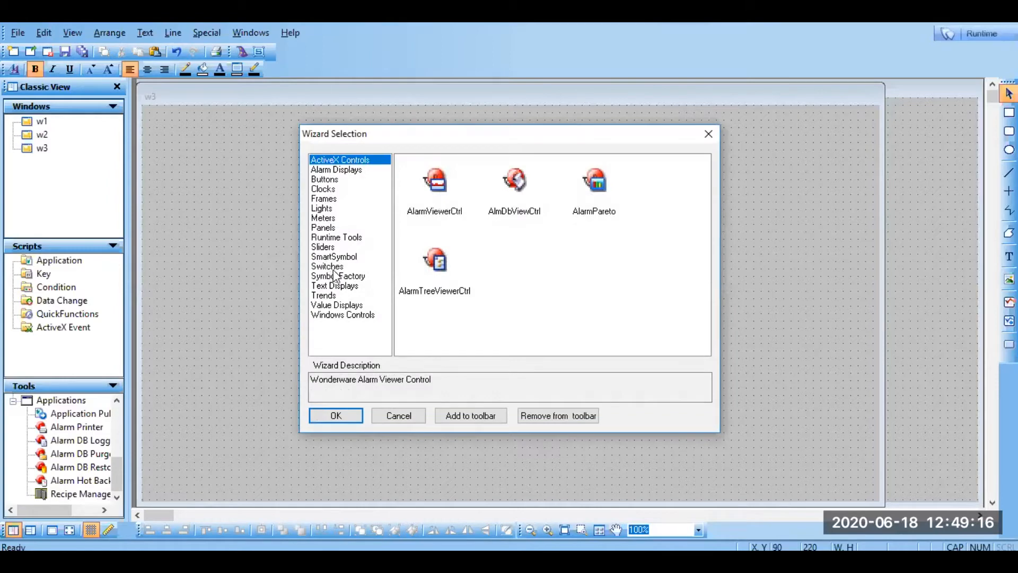
left_click(331, 266)
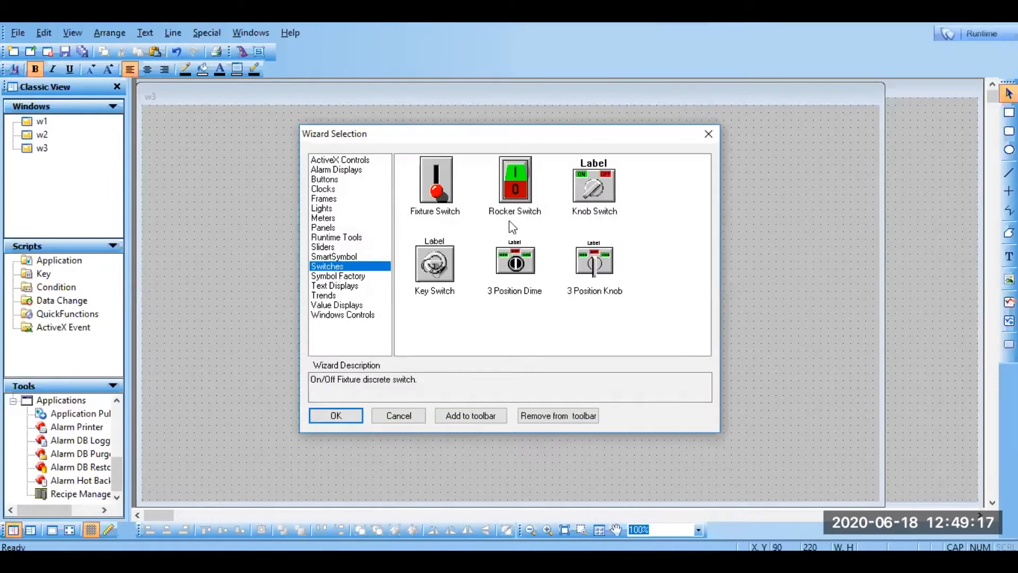
left_click(582, 216)
left_click(336, 415)
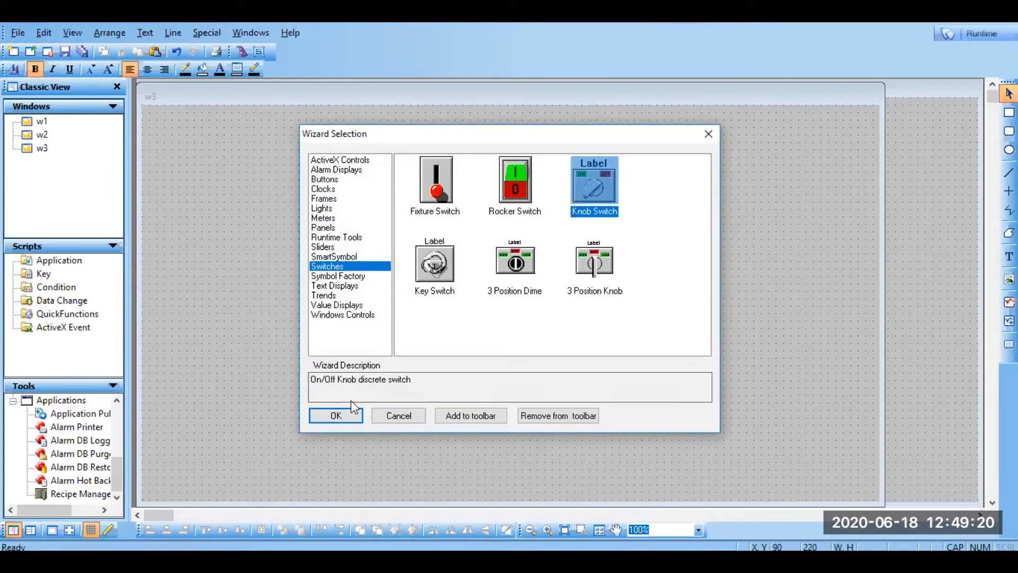
left_click(246, 247)
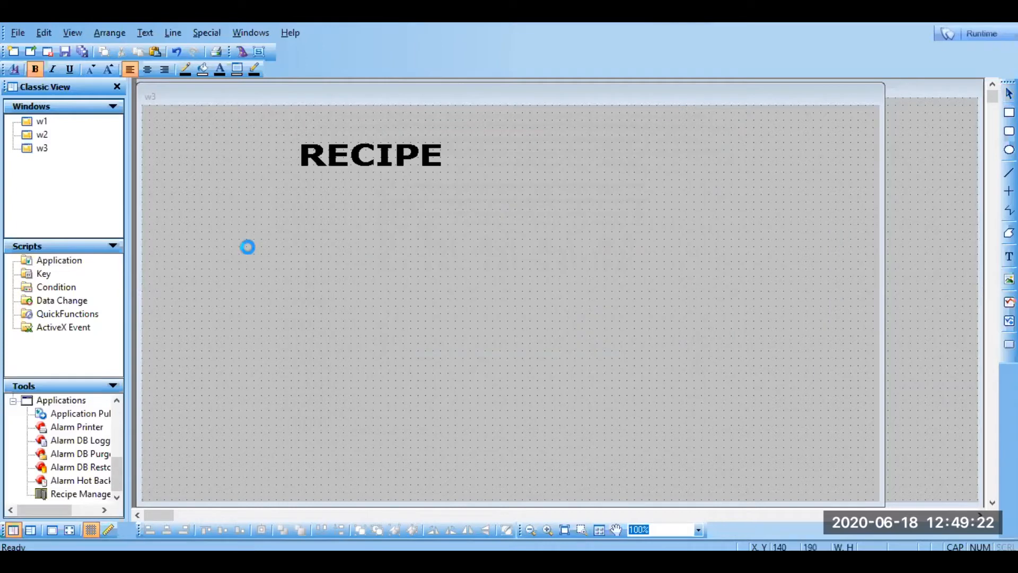
left_click_drag(287, 297, 246, 281)
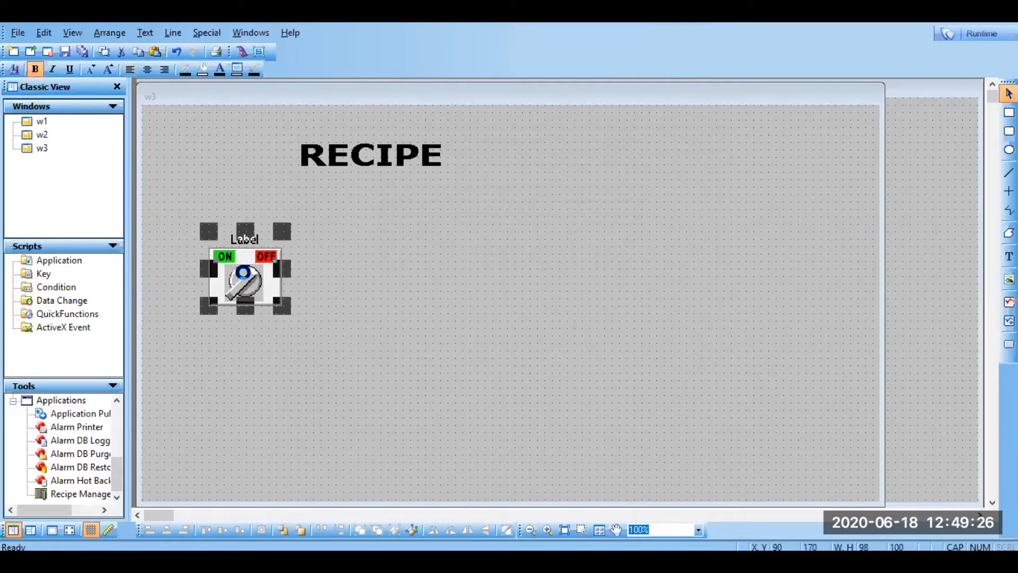
Assign the tagname STRONG to the knob switch and define it as a new Memory Discrete tag.
double_click(246, 281)
type("STRONG")
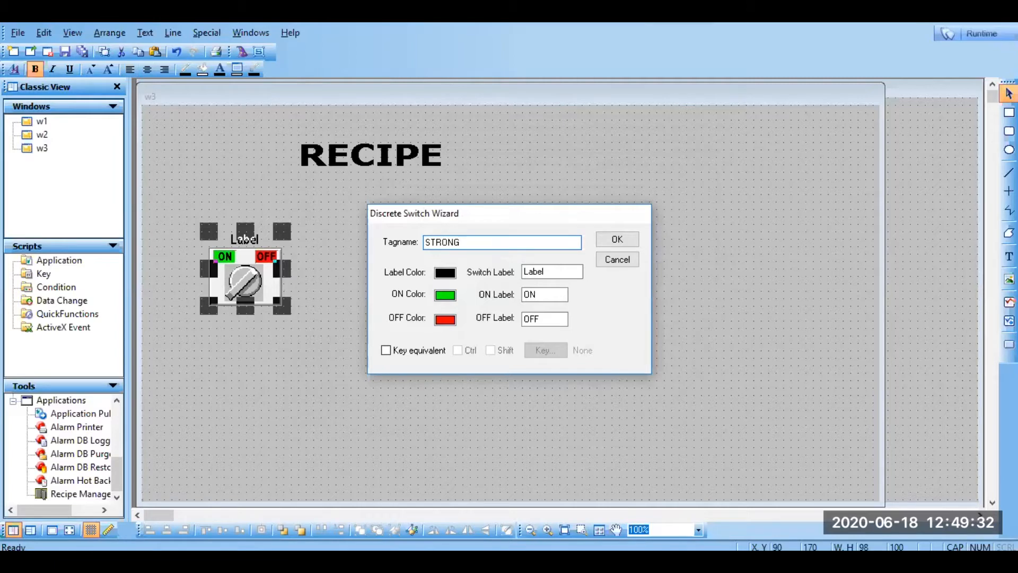
double_click(539, 248)
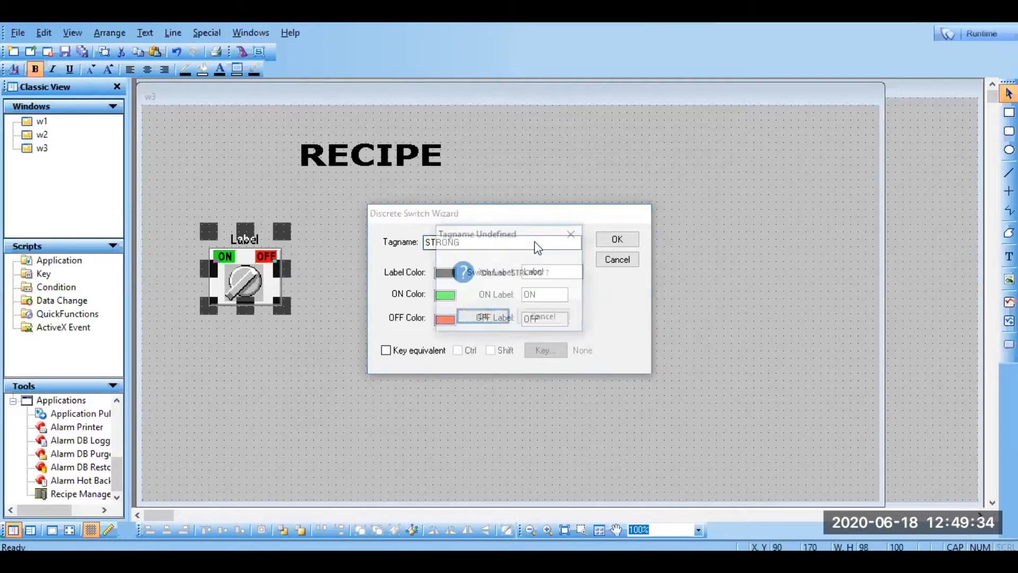
left_click(498, 321)
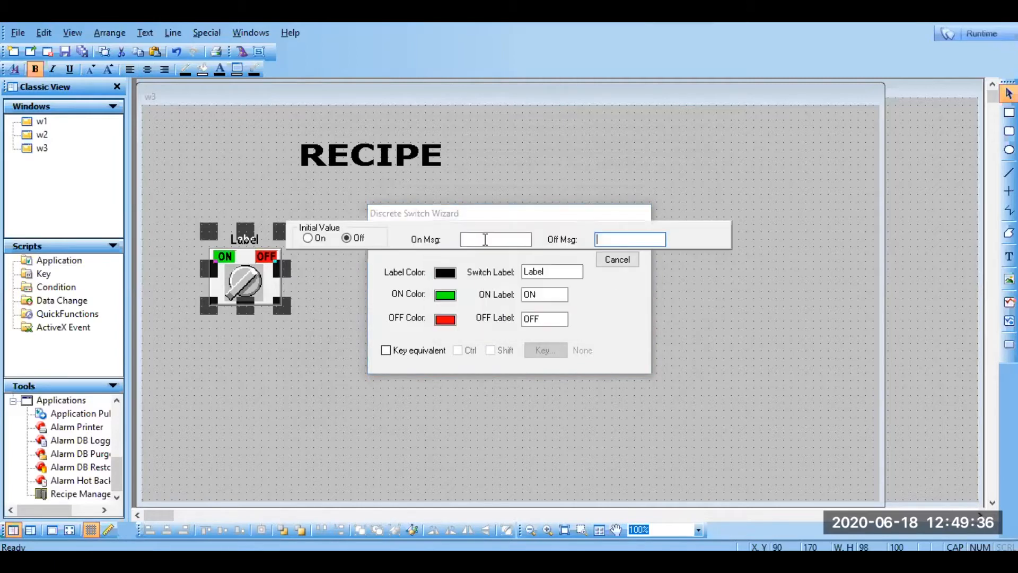
left_click(424, 128)
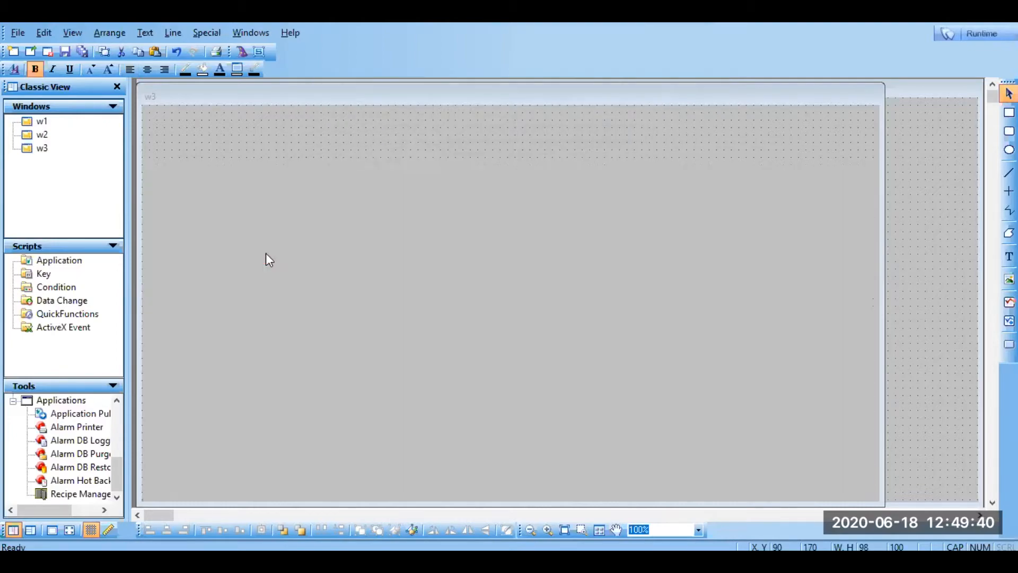
Set the switch label to STRONG, apply the switch settings and shift the switch slightly up and left.
double_click(545, 276)
type("STRONG")
left_click(616, 238)
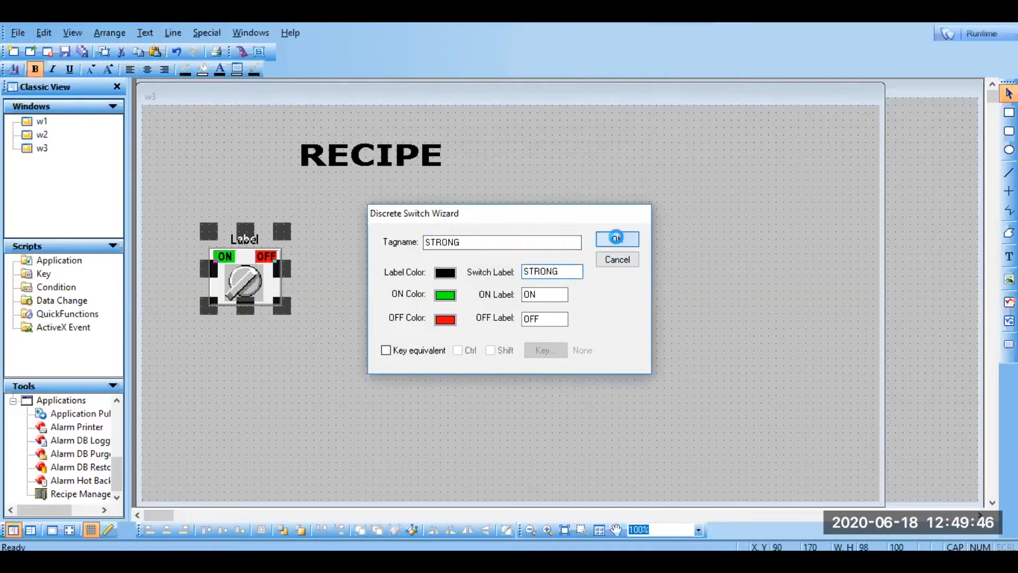
left_click(380, 371)
left_click(249, 273)
left_click_drag(249, 273, 242, 259)
left_click(291, 238)
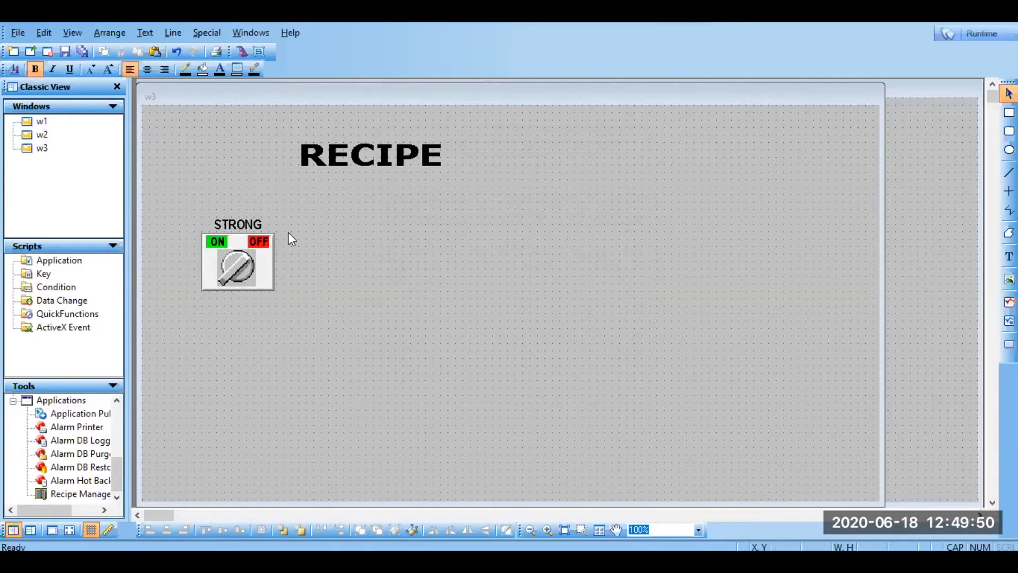
Duplicate the STRONG switch and place the copy directly below the original.
left_click(225, 247)
right_click(227, 249)
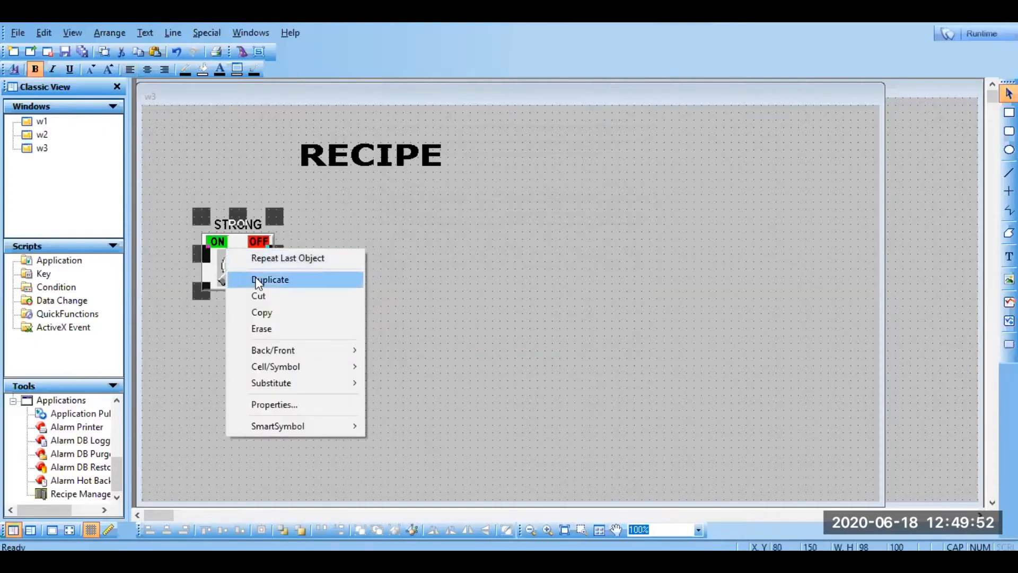
left_click(258, 280)
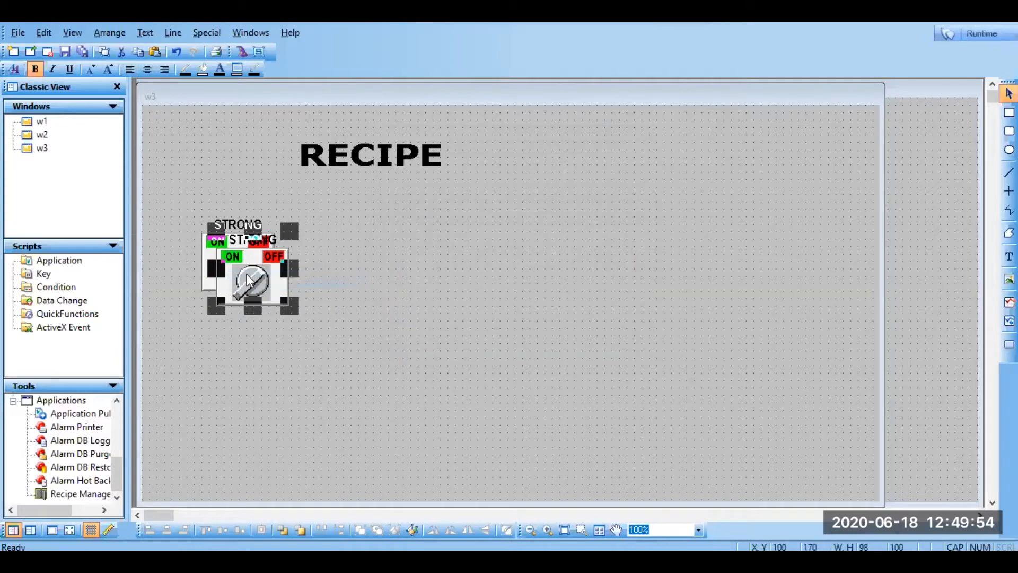
left_click_drag(248, 279, 228, 367)
Set the switch label of the lower copy to MEDIUM.
double_click(232, 371)
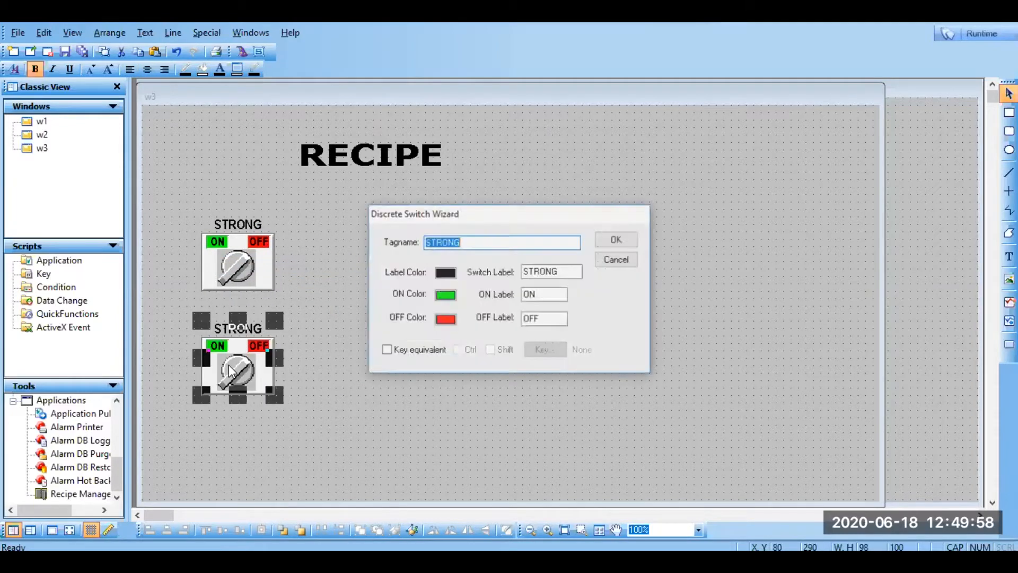
double_click(569, 271)
type("MEDIUM")
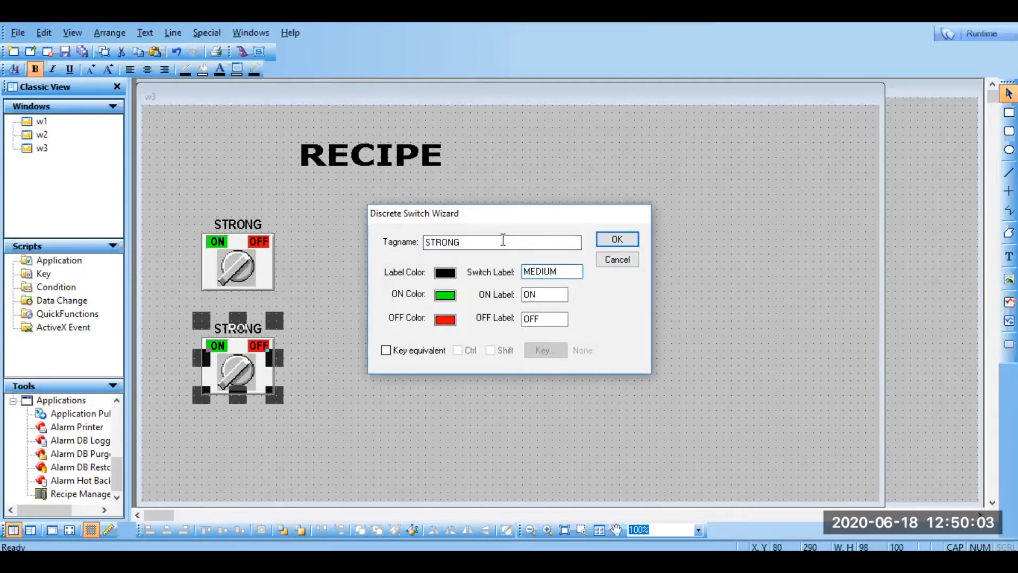
Replace the lower switch's tagname with MEDIUM, define it as a new Memory Discrete tag and apply the switch settings.
double_click(503, 242)
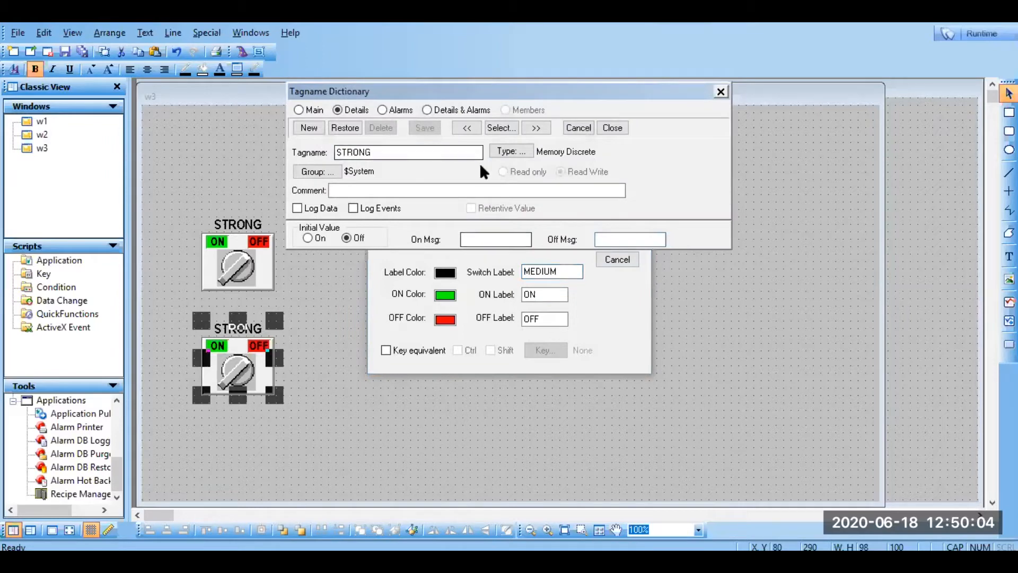
left_click(578, 128)
key("BackSpace")
key("BackSpace")
key("BackSpace")
key("BackSpace")
key("BackSpace")
key("BackSpace")
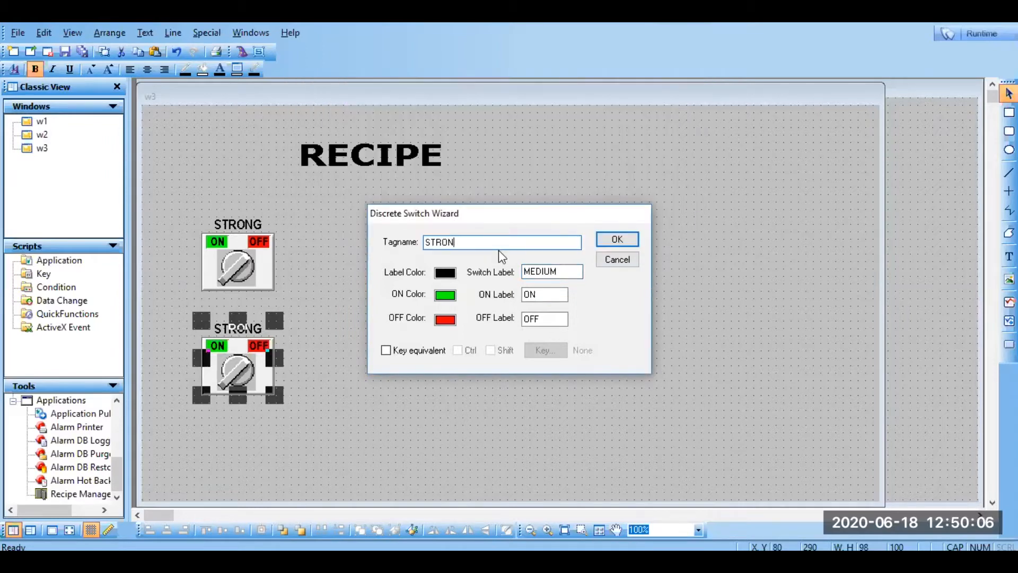
type("MEDIUM")
key("Return")
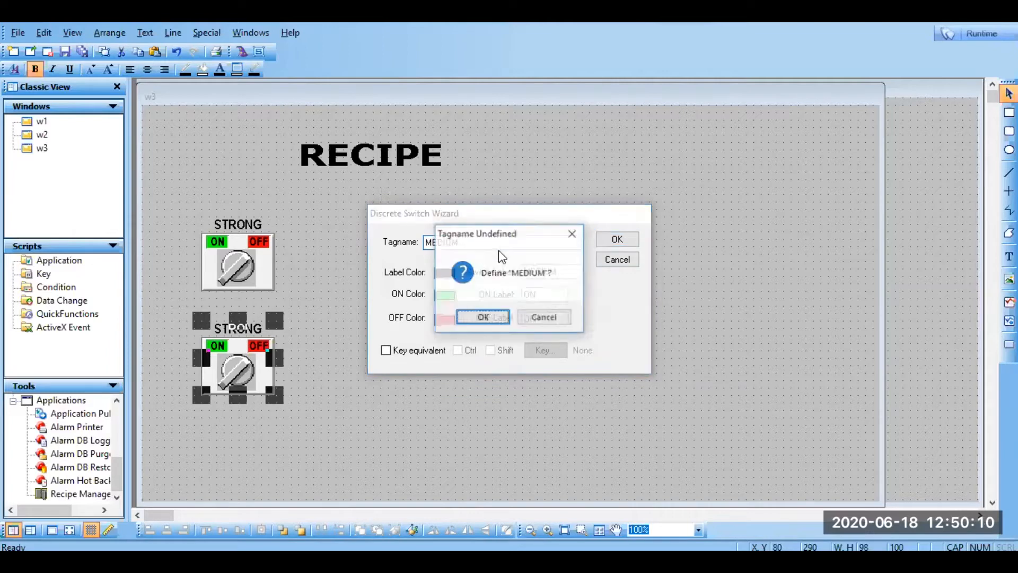
key("Return")
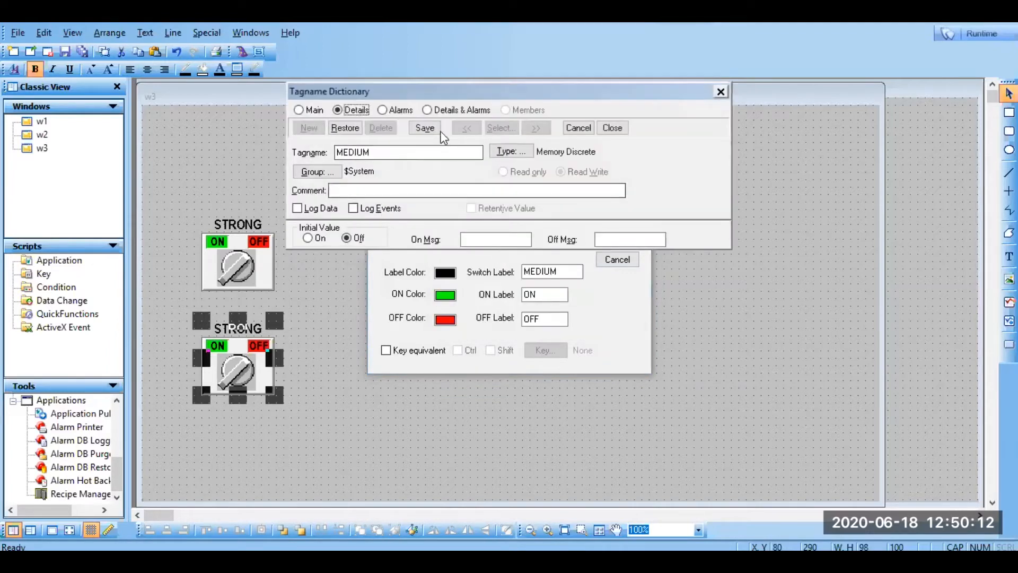
left_click(428, 129)
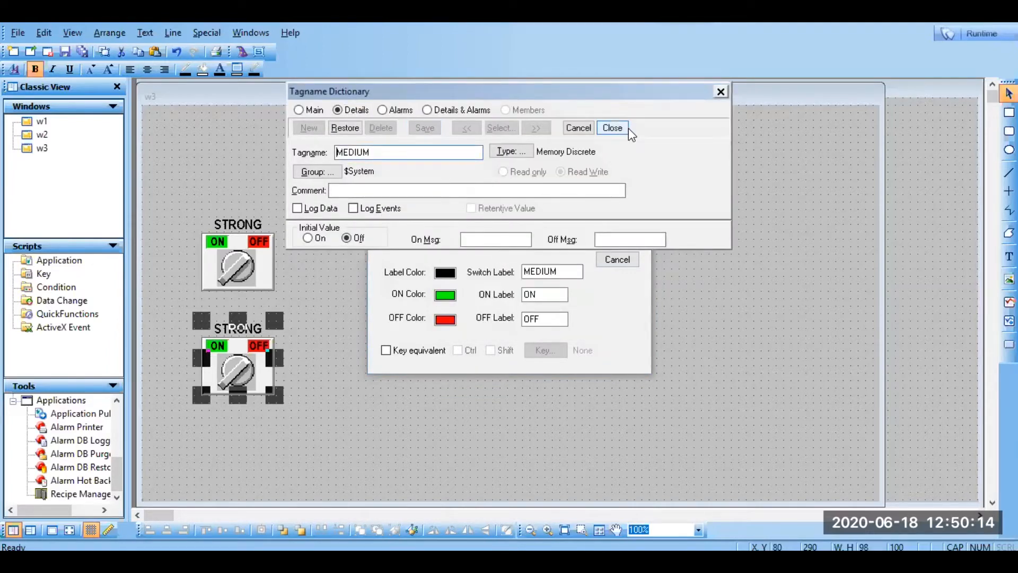
left_click(626, 128)
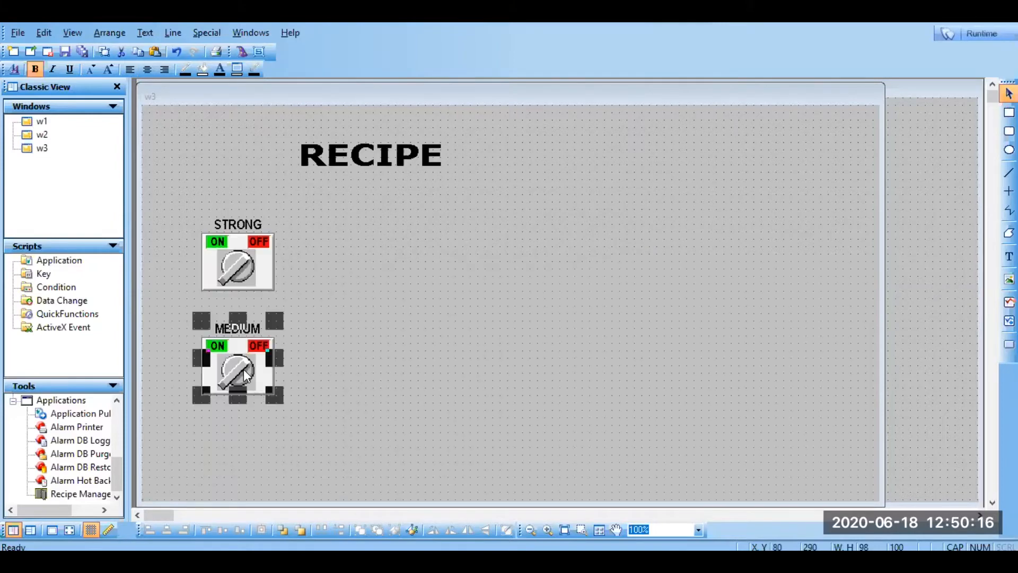
Duplicate the MEDIUM switch, place the copy far right of STRONG in the same row, and move the original between them.
left_click(223, 443)
left_click(236, 384)
right_click(236, 384)
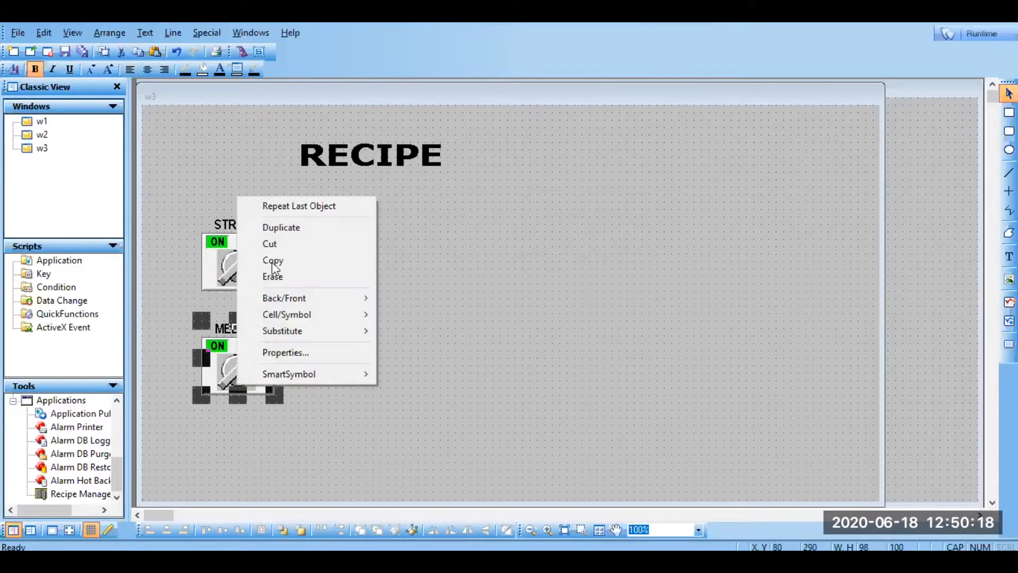
left_click(327, 229)
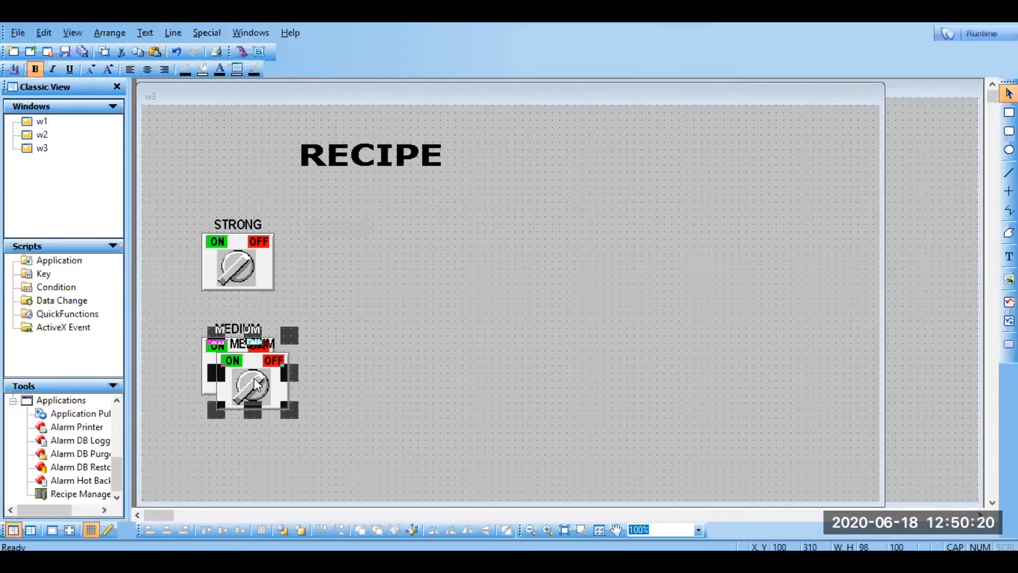
left_click_drag(254, 385, 610, 256)
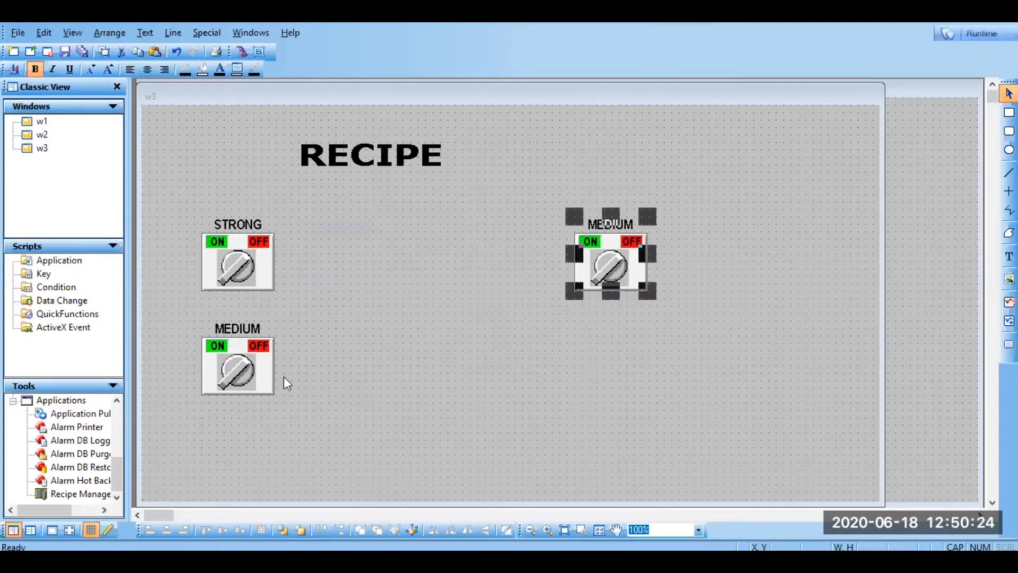
left_click(245, 354)
left_click_drag(245, 354, 419, 260)
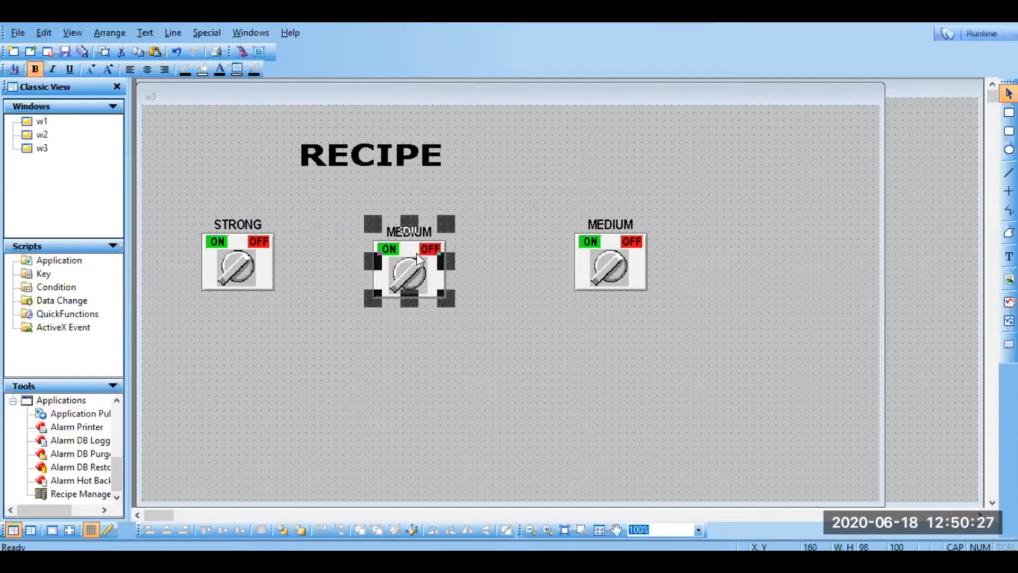
Assign the tagname LITE to the rightmost switch and define it as a new tag.
double_click(598, 272)
type("LITE")
key("Return")
left_click(483, 317)
left_click(425, 129)
left_click(613, 129)
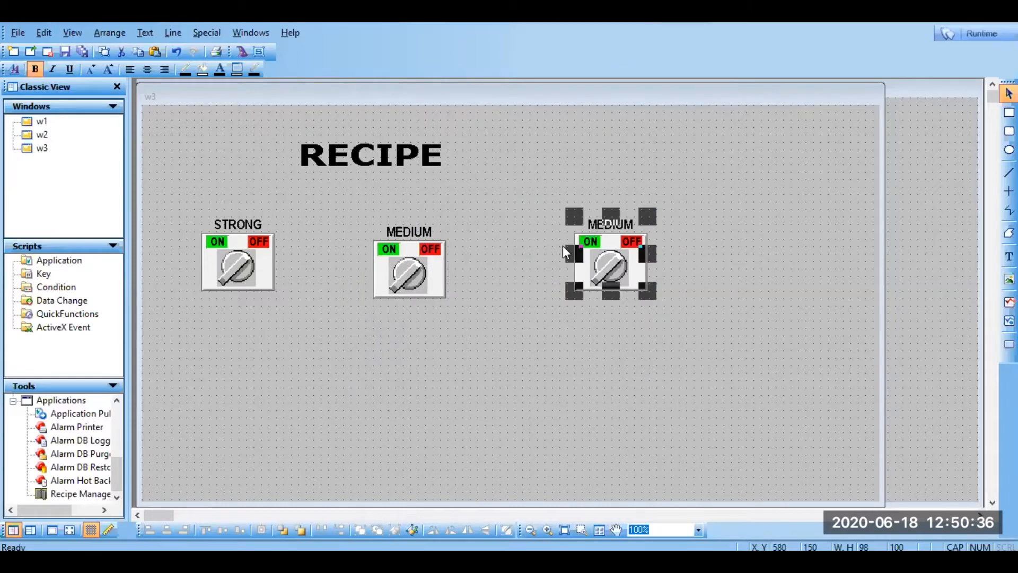
Set the rightmost switch's label to LITE and apply the switch settings.
double_click(610, 260)
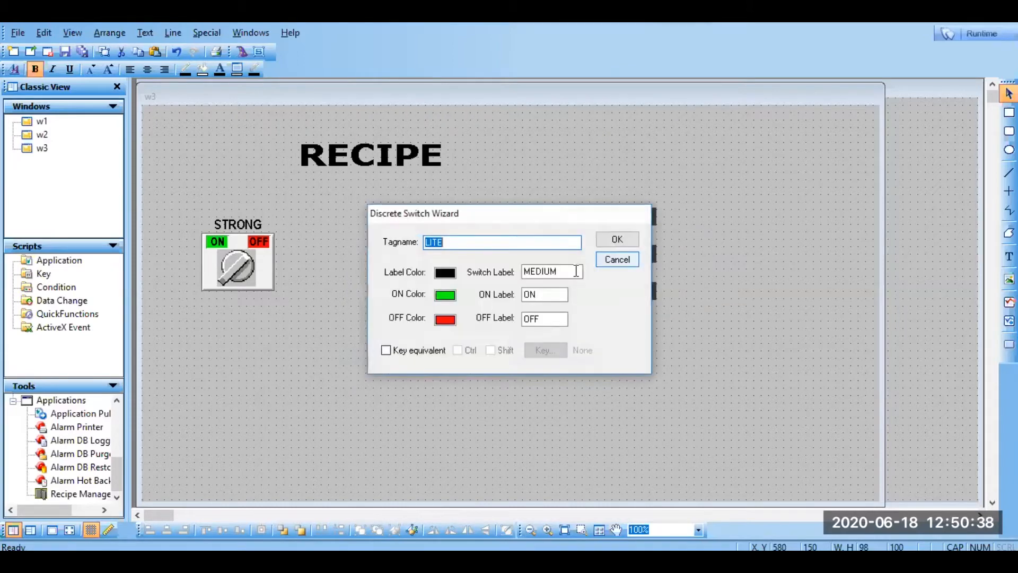
left_click(549, 272)
double_click(549, 272)
type("LITE")
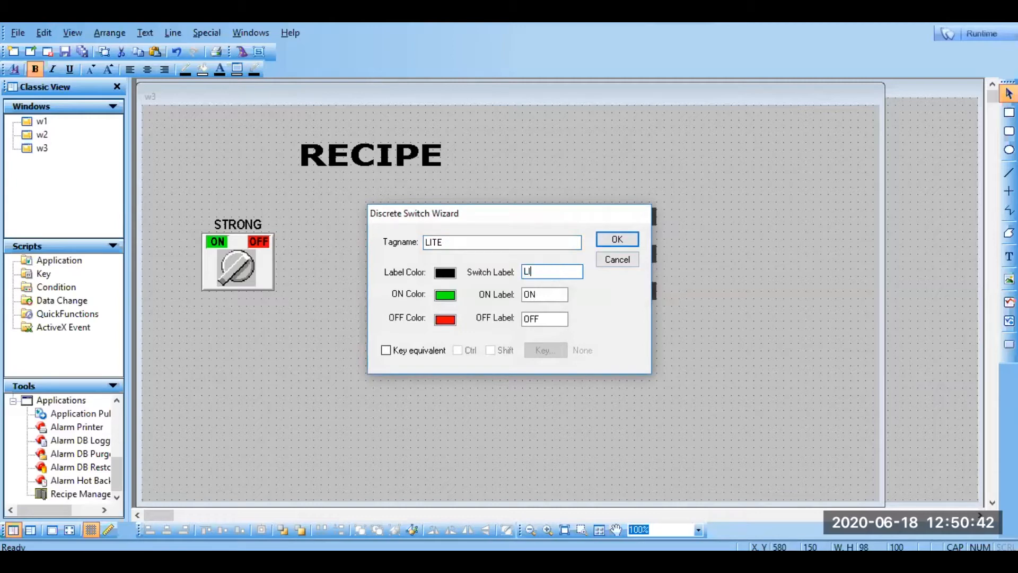
left_click(618, 240)
left_click(554, 344)
Arrange the STRONG, MEDIUM and LITE switches in a column at the window's left and move the RECIPE title up and right.
left_click_drag(403, 272, 230, 360)
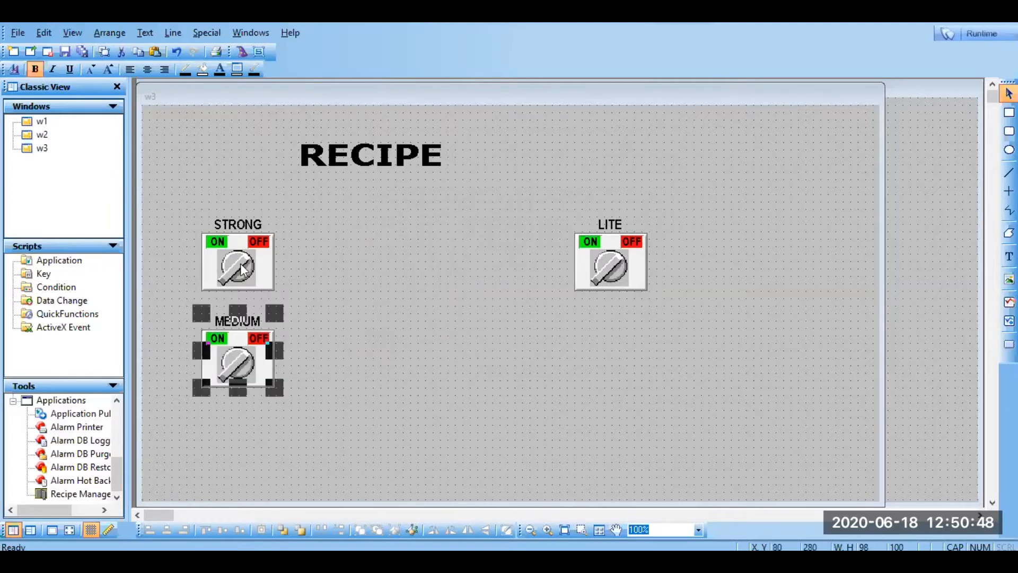
left_click_drag(351, 161, 447, 144)
left_click_drag(241, 266, 234, 250)
left_click_drag(234, 338, 227, 307)
left_click_drag(610, 265, 229, 427)
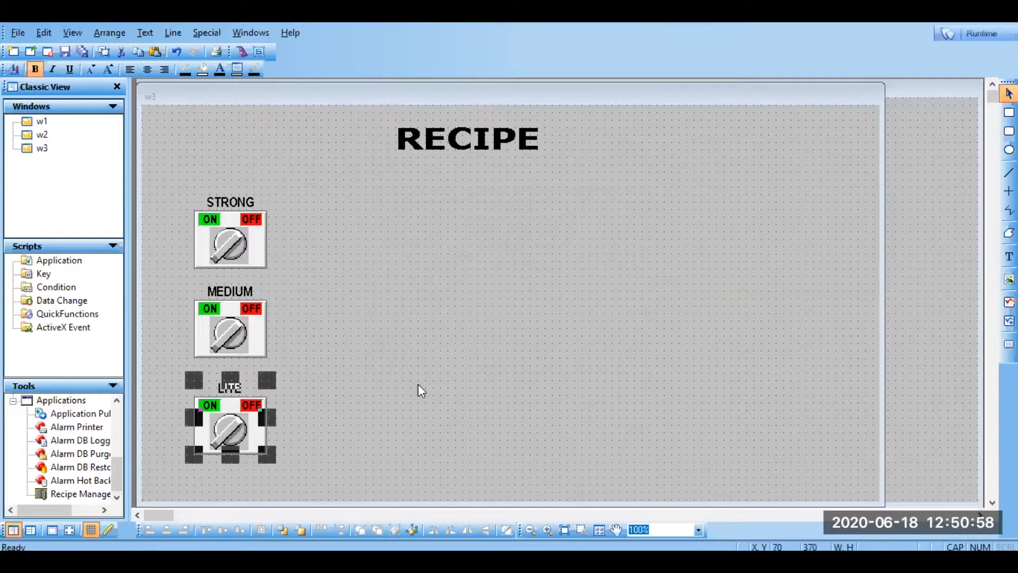
left_click(418, 386)
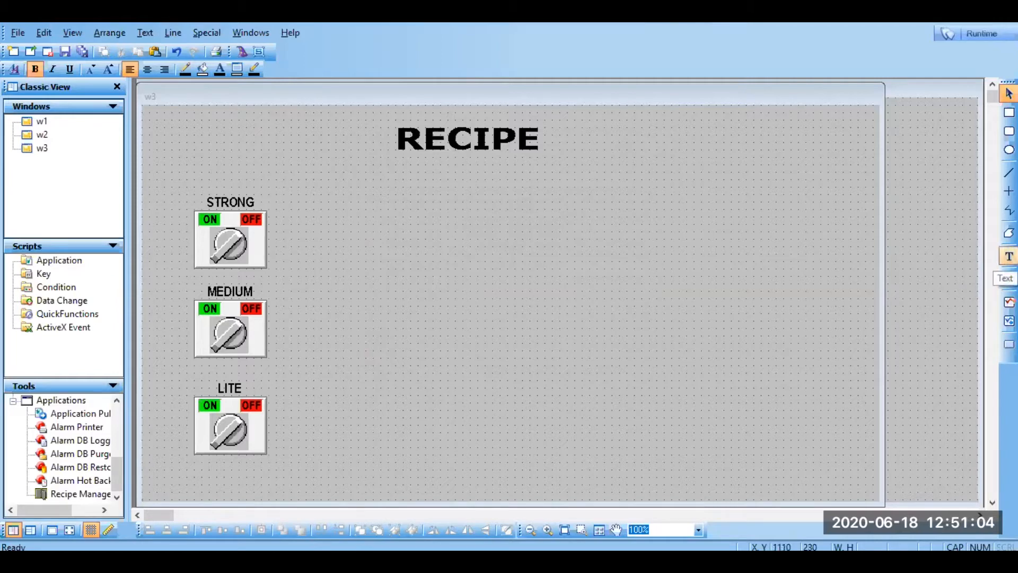
Add the text labels MILK, SUGAR, COFEEPOWDER and WATER one below the other to the right of the switches.
left_click(1008, 256)
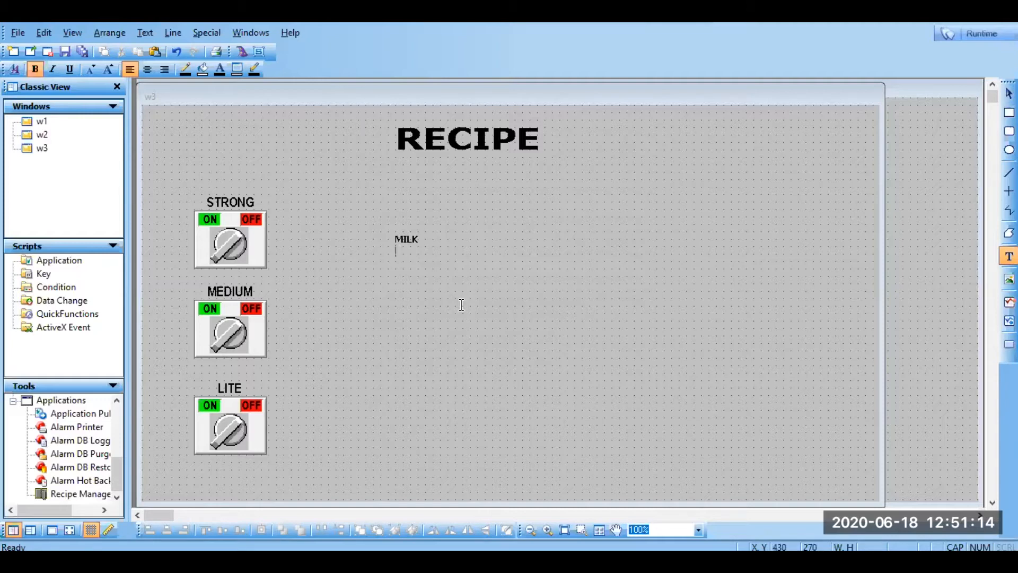
type("SUGA")
type("COFEE")
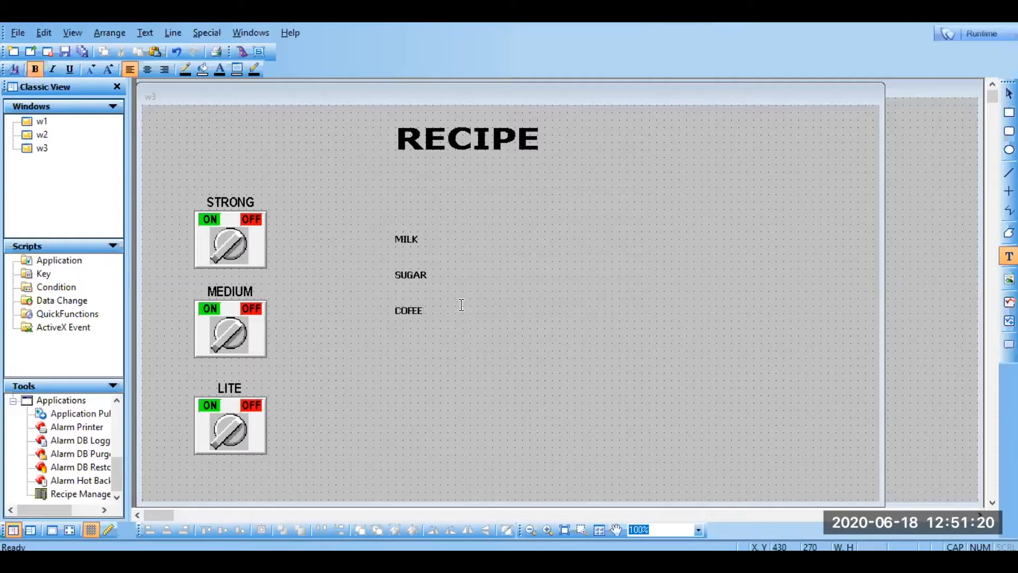
type("POWDER")
type("WATE")
left_click(457, 355)
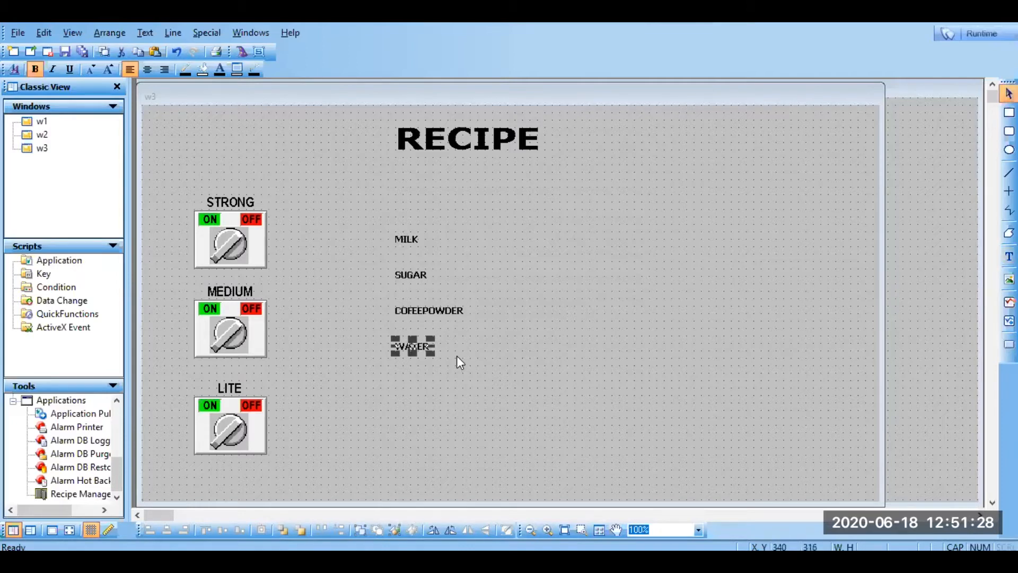
left_click(546, 396)
Add a ### text placeholder beside the MILK label and another beside the SUGAR label.
left_click(411, 239)
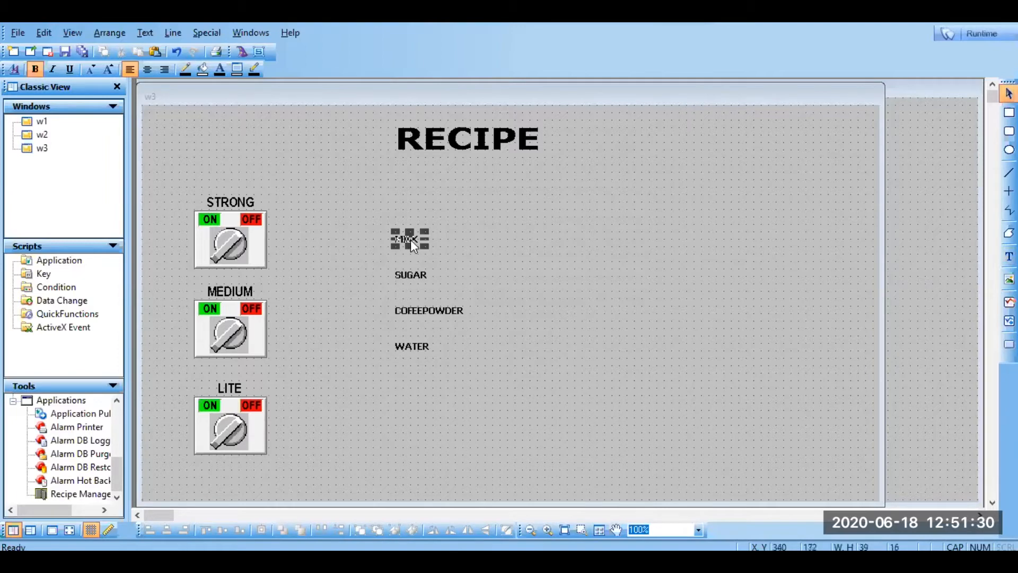
left_click(607, 332)
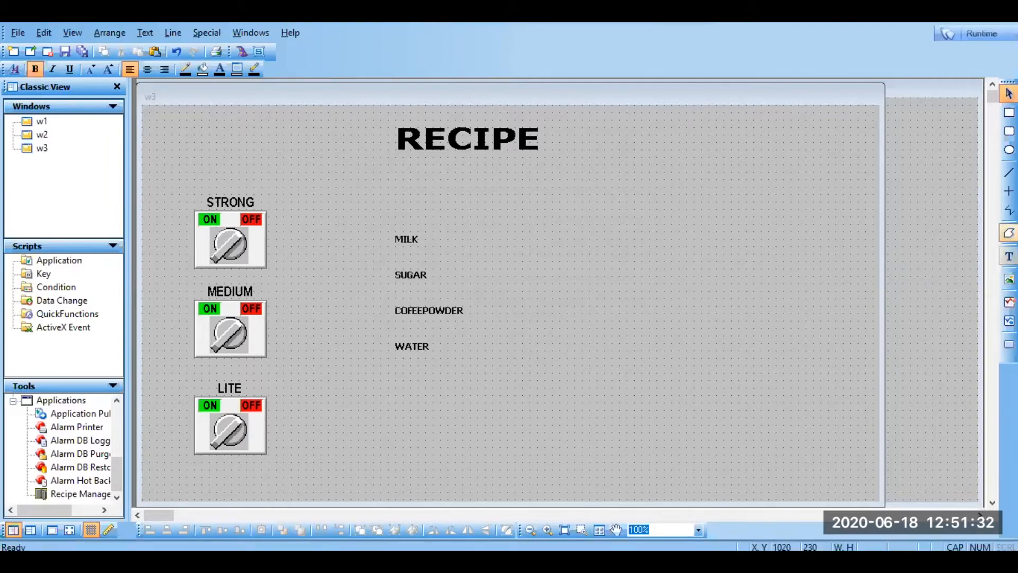
left_click(1009, 257)
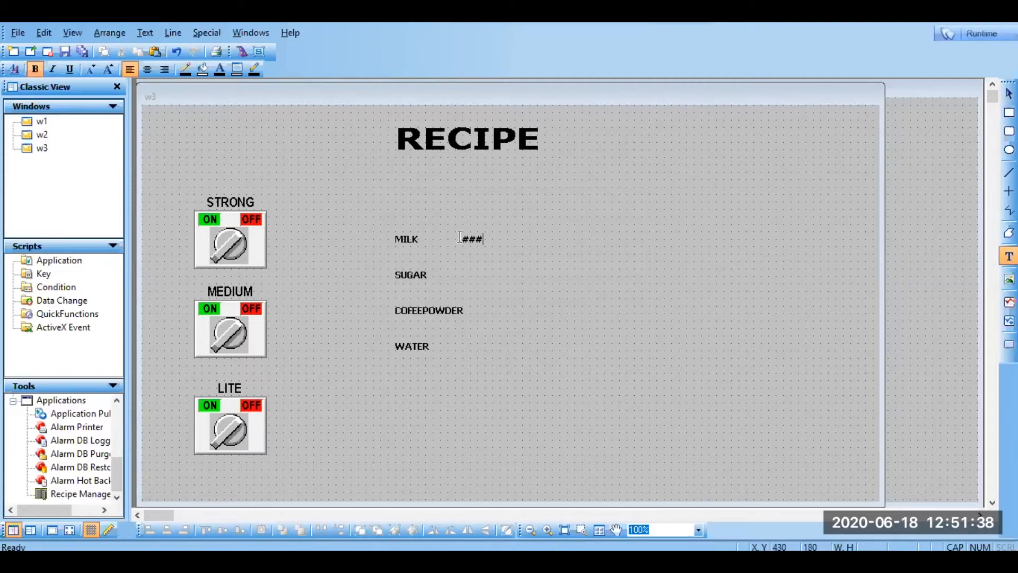
left_click(599, 272)
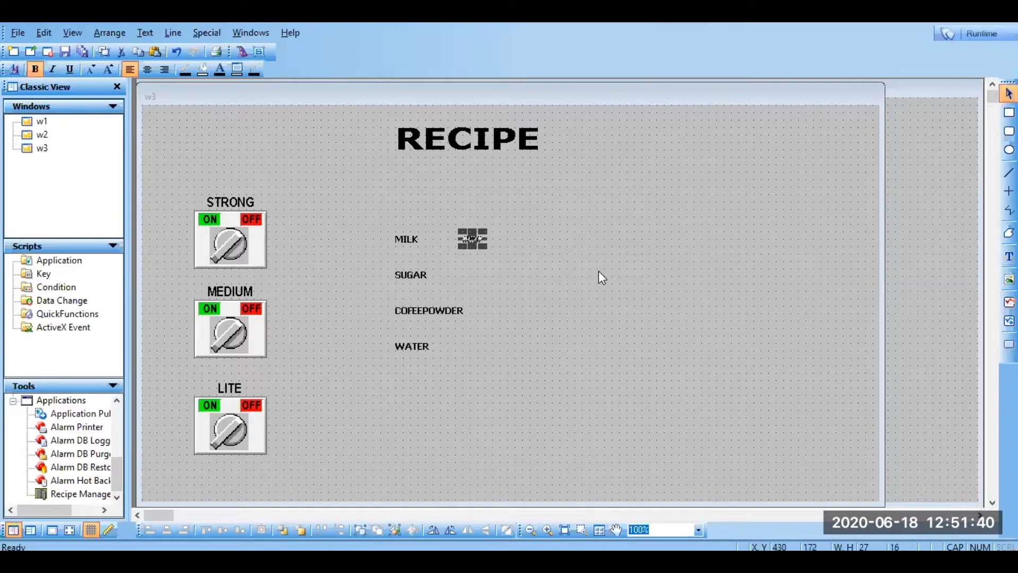
left_click(1009, 257)
left_click(463, 274)
type("###")
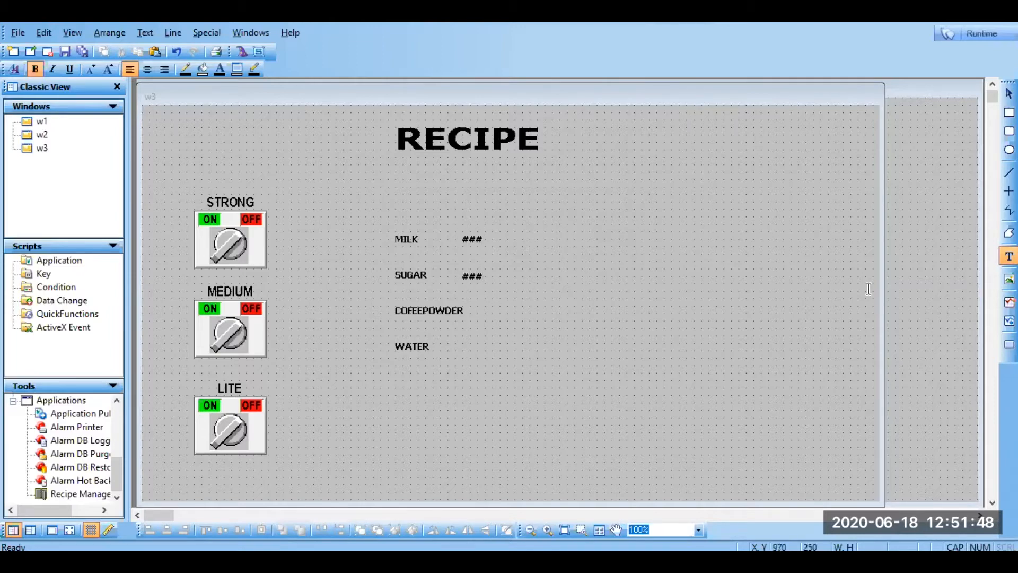
left_click(927, 305)
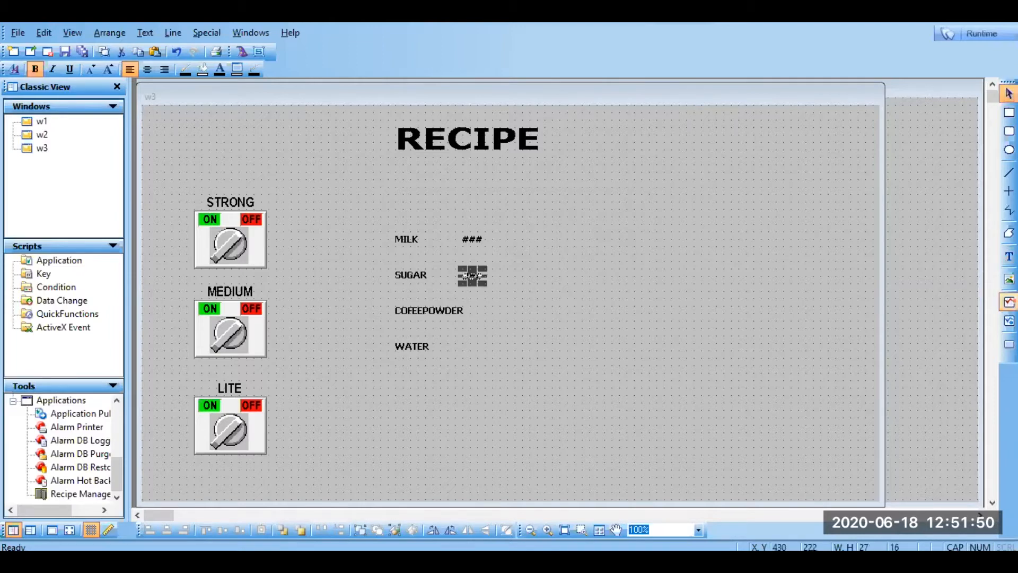
Add a ### text placeholder beside the COFEEPOWDER label and another beside the WATER label.
left_click(1009, 257)
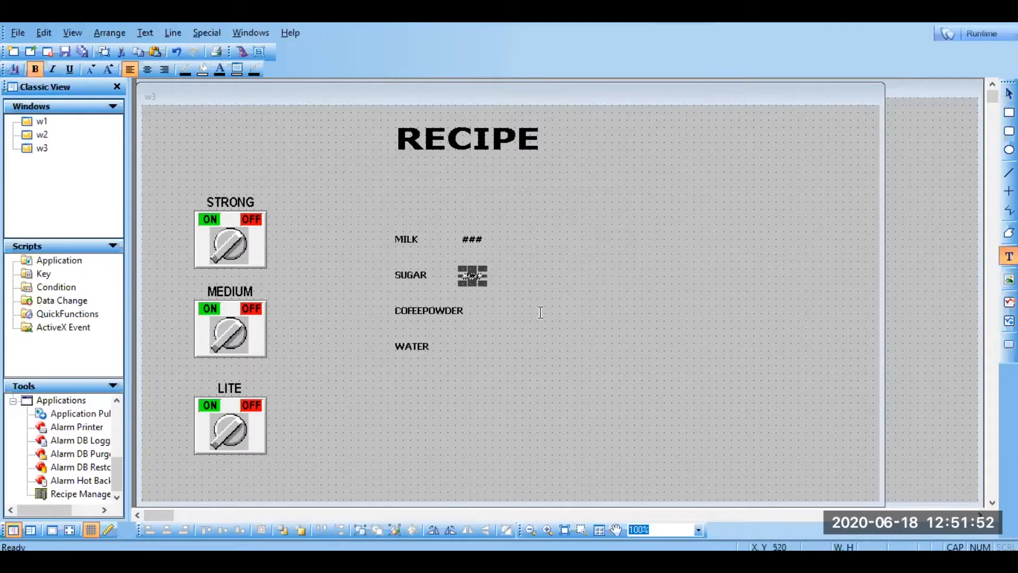
left_click(476, 310)
type("###")
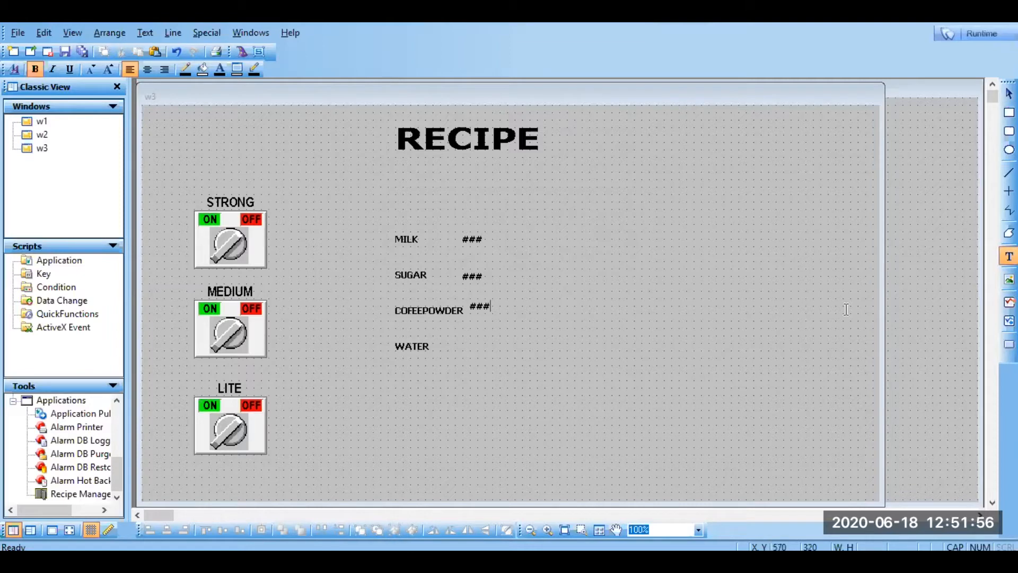
left_click(479, 306)
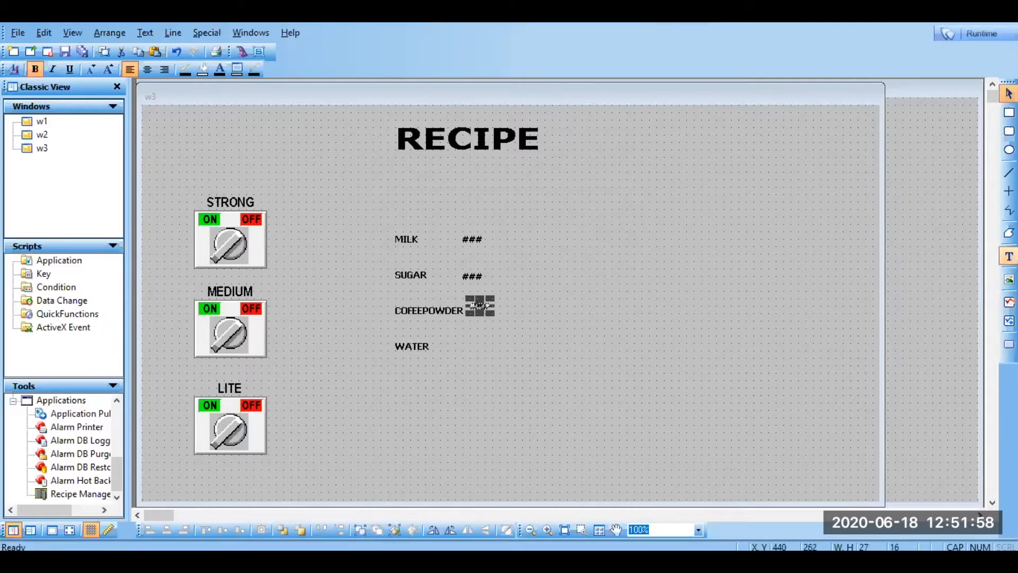
left_click(468, 344)
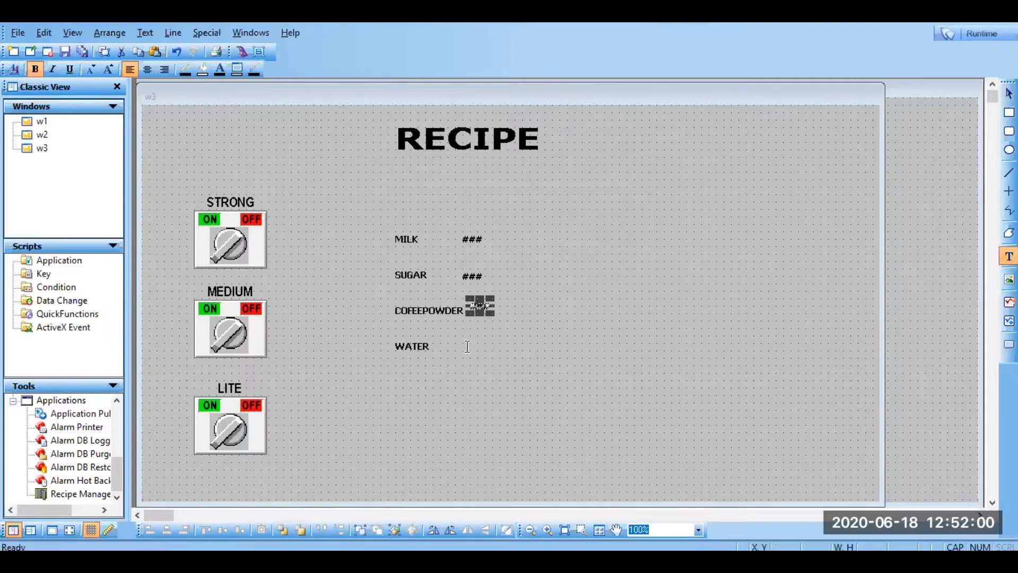
type("####")
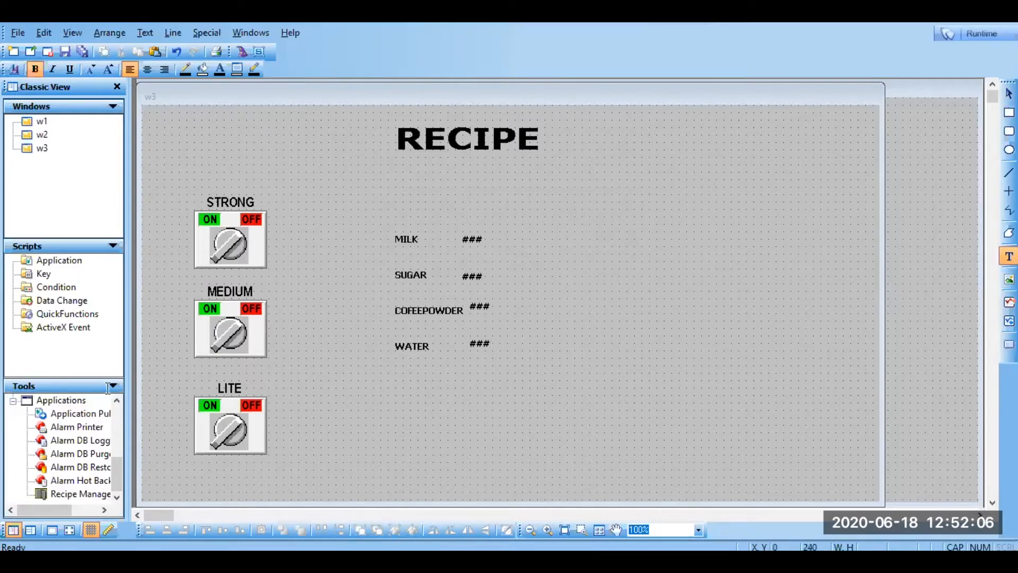
left_click(154, 439)
Create a new tag named MILK of type Memory Real in the Tagname Dictionary and save it.
left_click(11, 400)
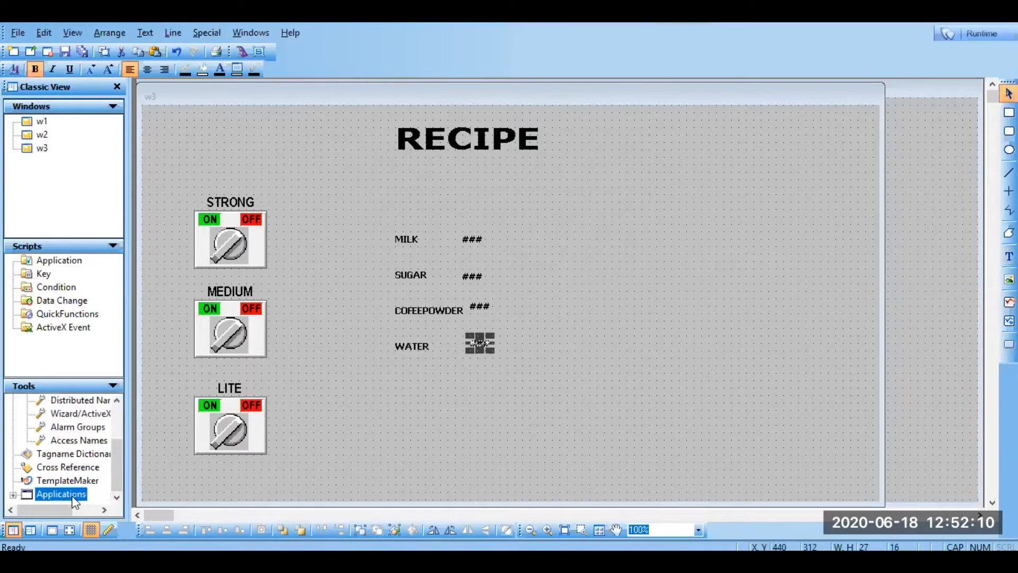
double_click(90, 457)
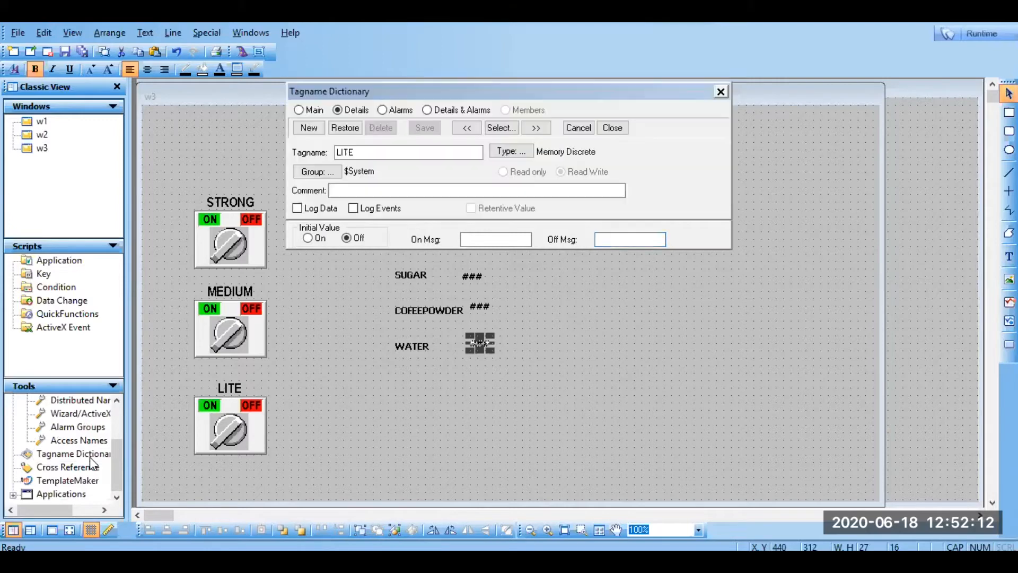
left_click(308, 129)
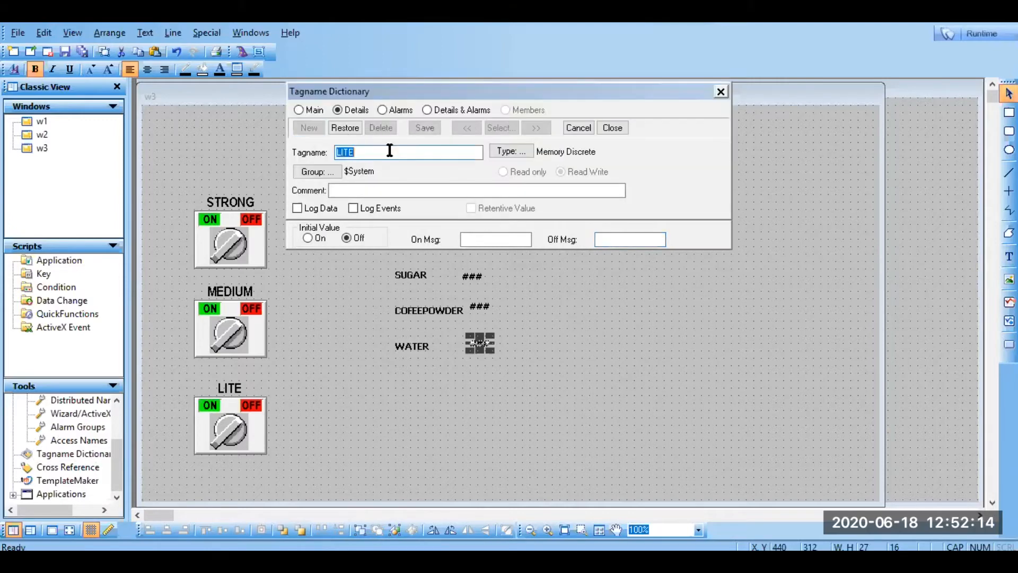
type("MILK")
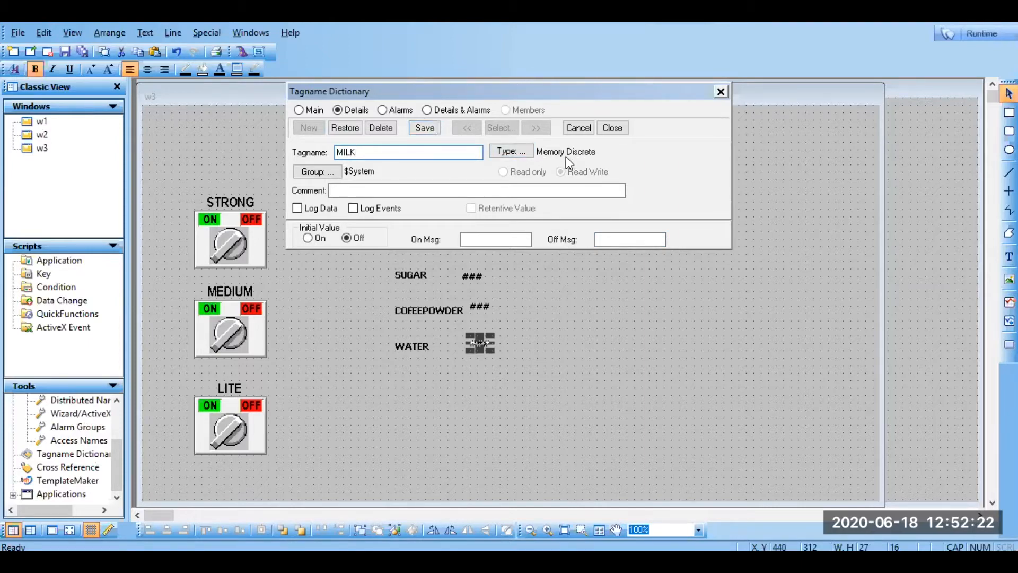
left_click(523, 155)
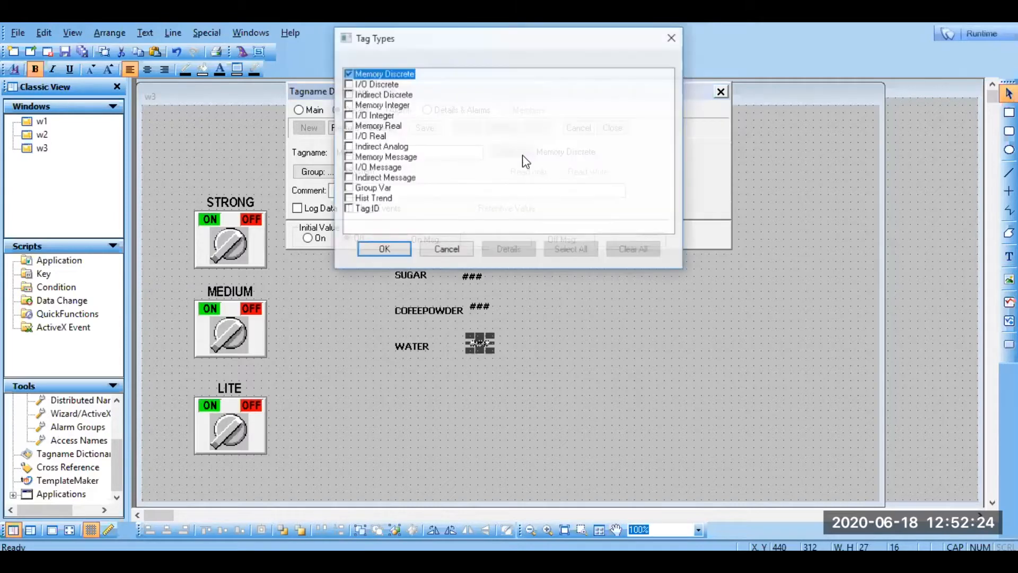
left_click(353, 126)
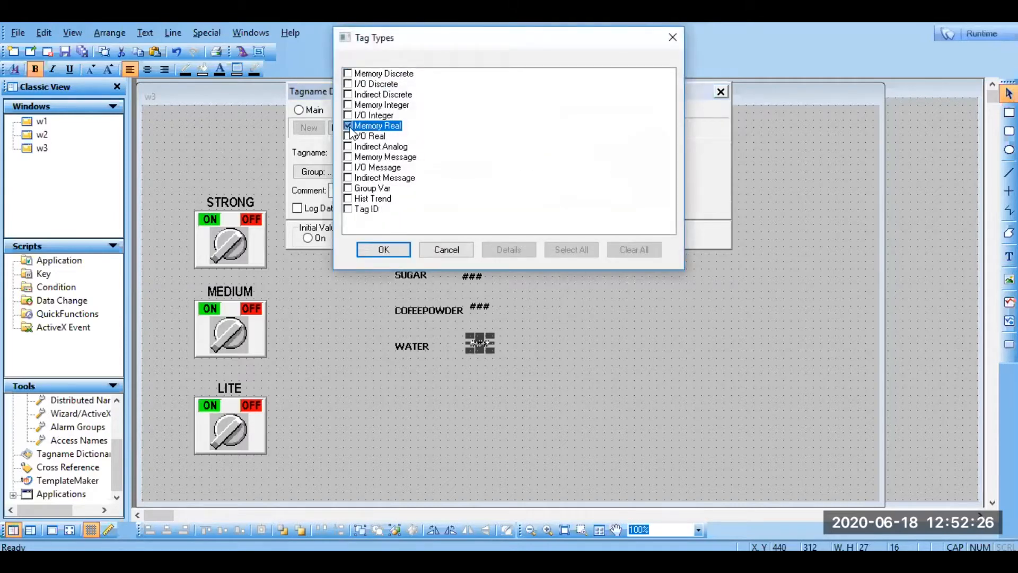
left_click(384, 249)
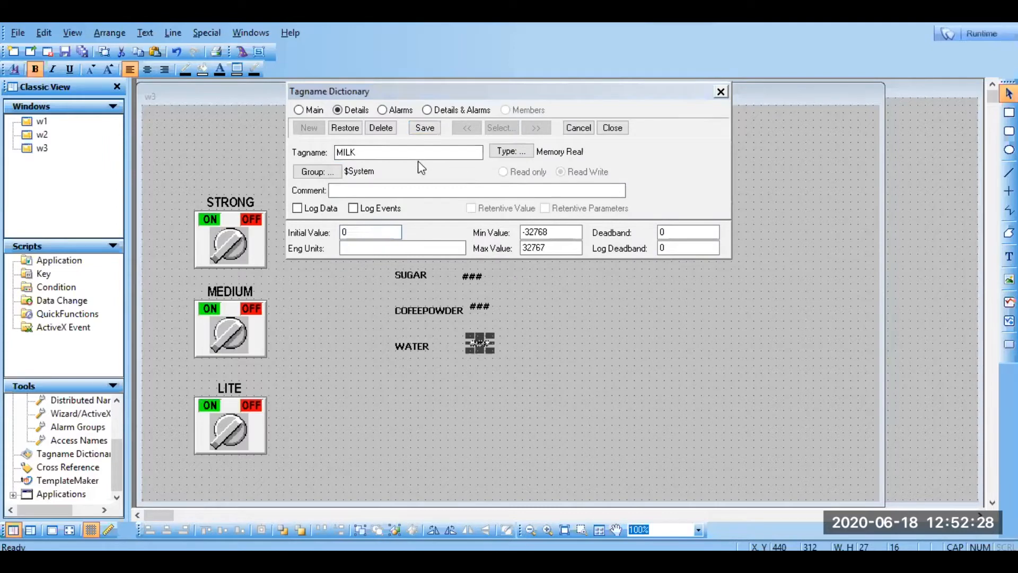
left_click(429, 132)
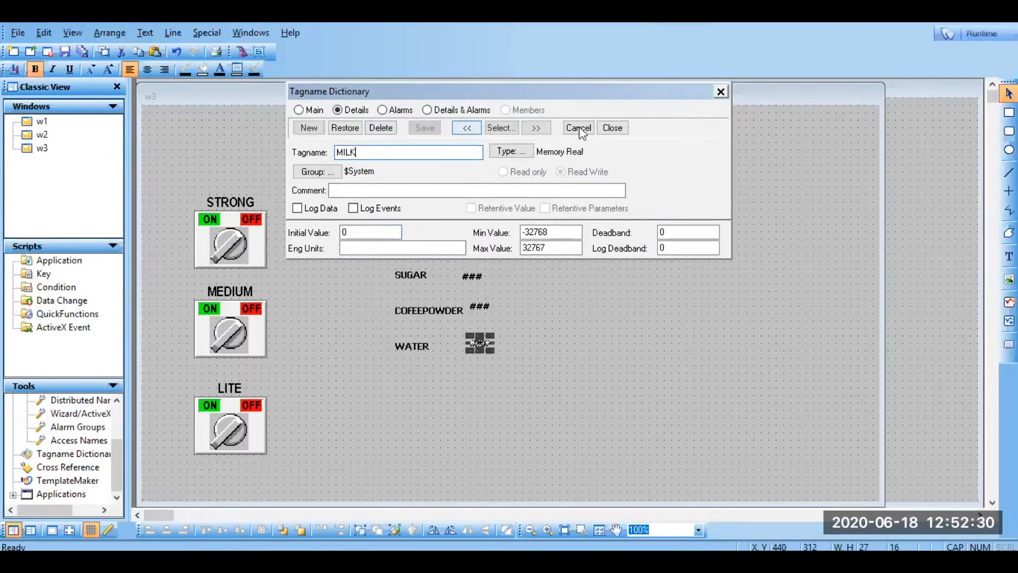
Set the MILK tag's minimum value to 0 and maximum value to 100, and save the tag.
double_click(553, 233)
type("0")
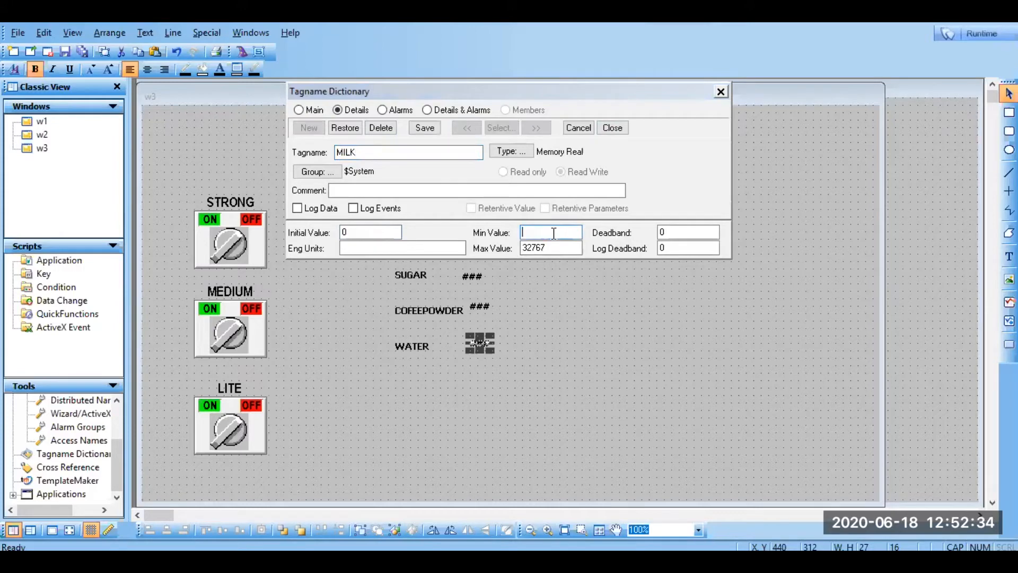
double_click(558, 250)
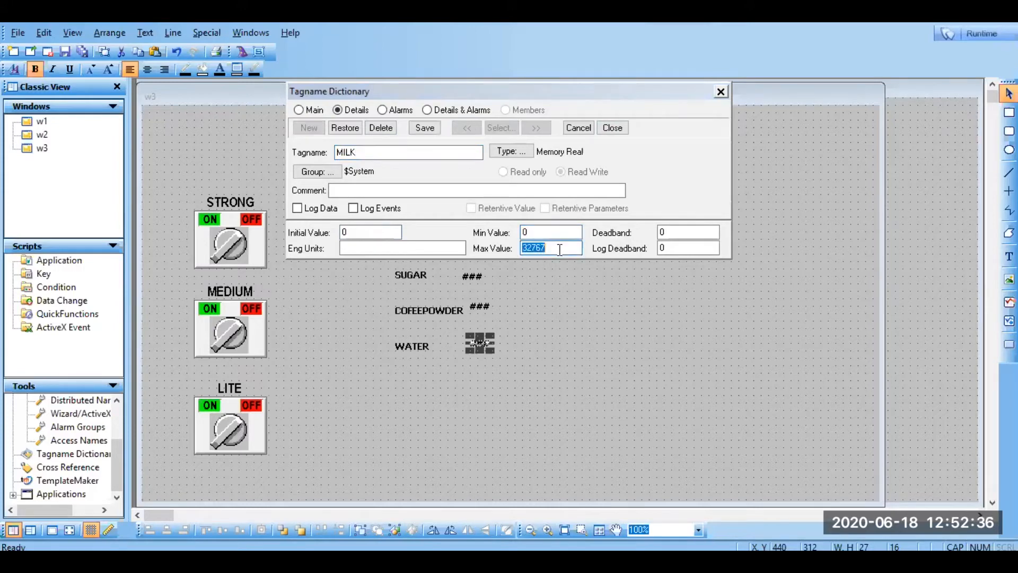
type("100")
left_click(425, 127)
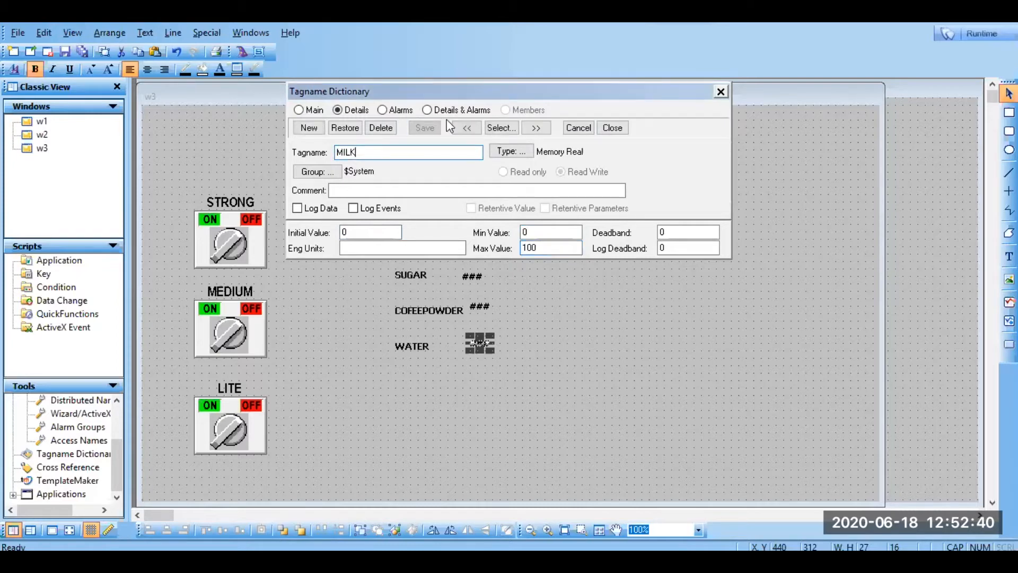
Create and save the further Memory Real tags SUGAR, CPOWDER and WATER, and close the Tagname Dictionary.
left_click(300, 129)
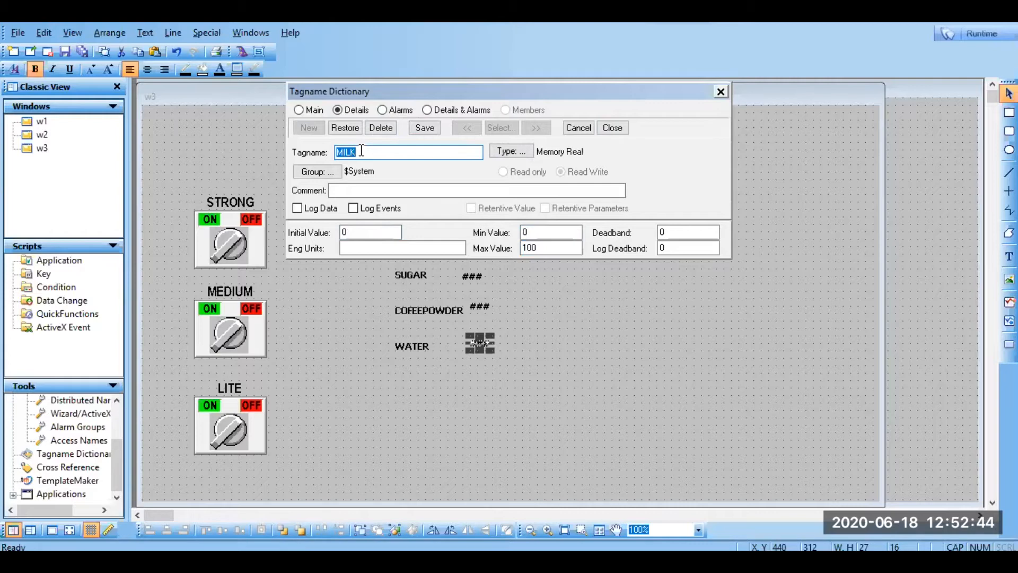
type("SUGAR")
left_click(425, 128)
left_click(309, 128)
type("CPOWDER")
left_click(424, 129)
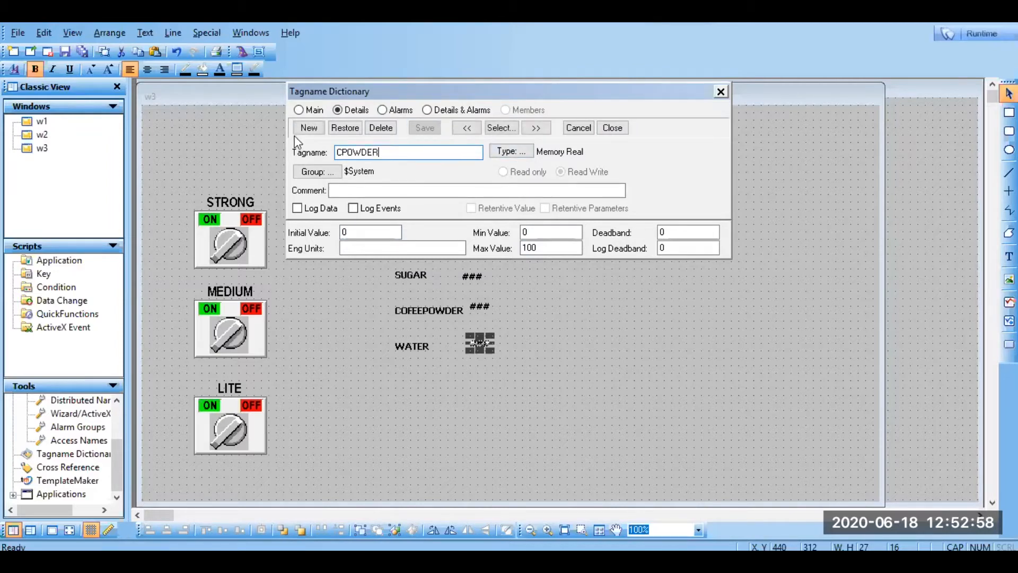
left_click(310, 129)
type("WATER")
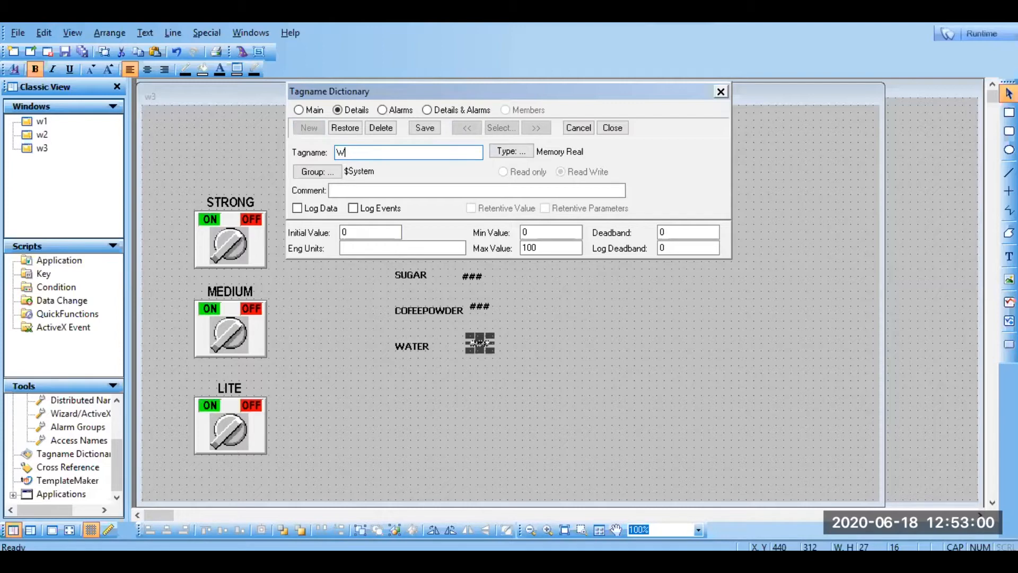
left_click(429, 127)
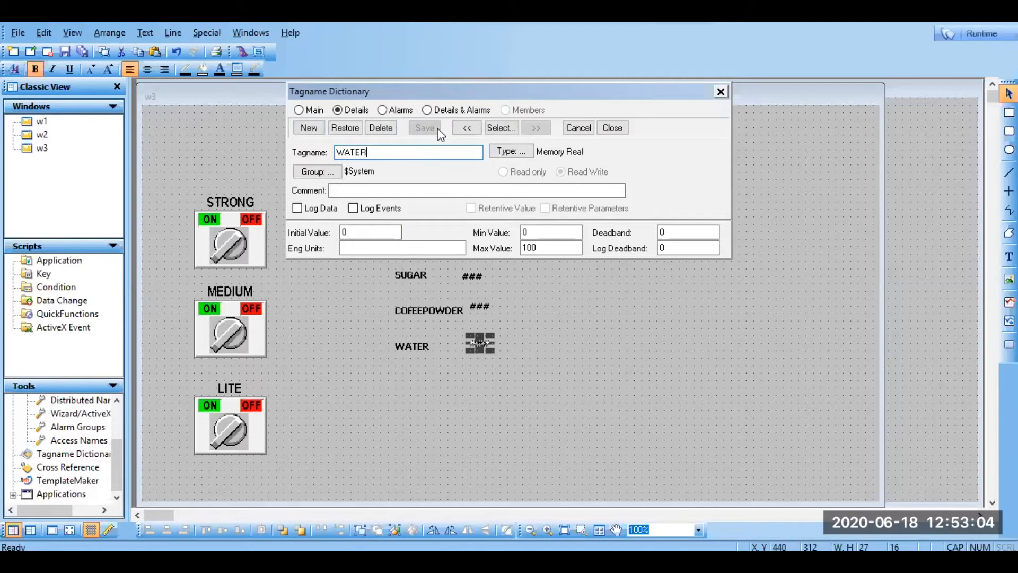
left_click(612, 129)
Link the ### placeholder beside MILK to an analog value display with the MILK tag as its expression.
left_click(473, 237)
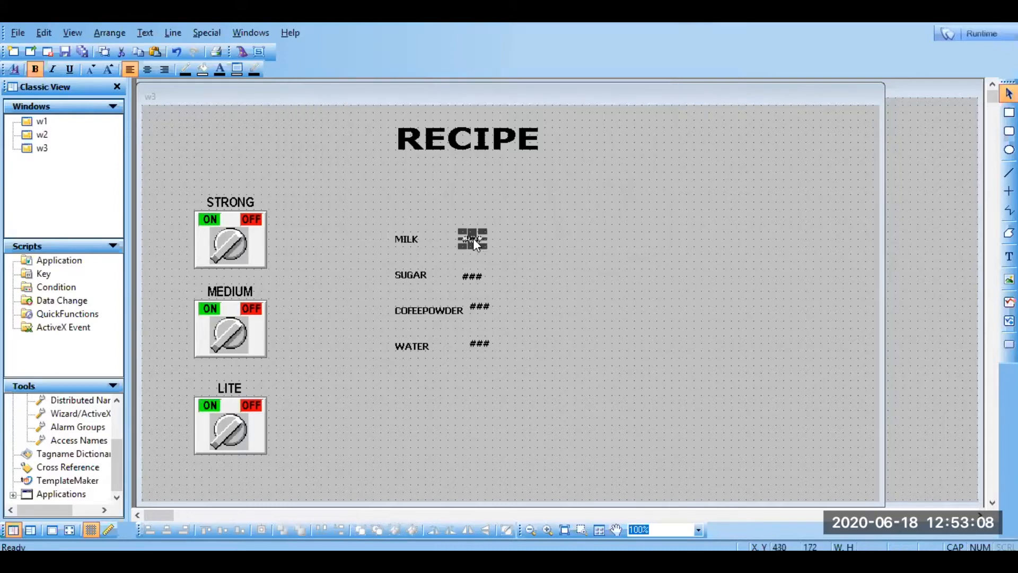
double_click(473, 238)
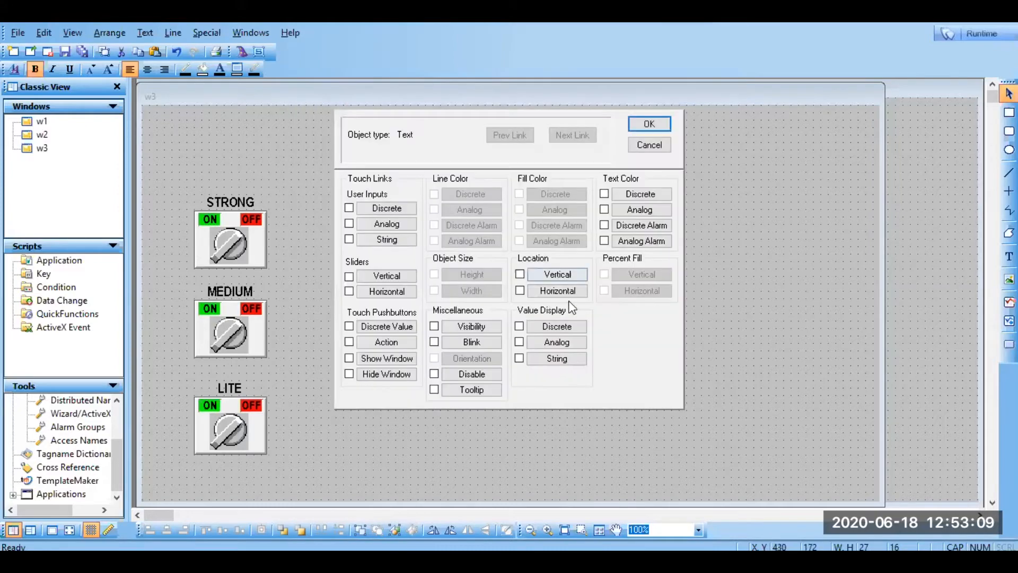
left_click(549, 344)
key("Delete")
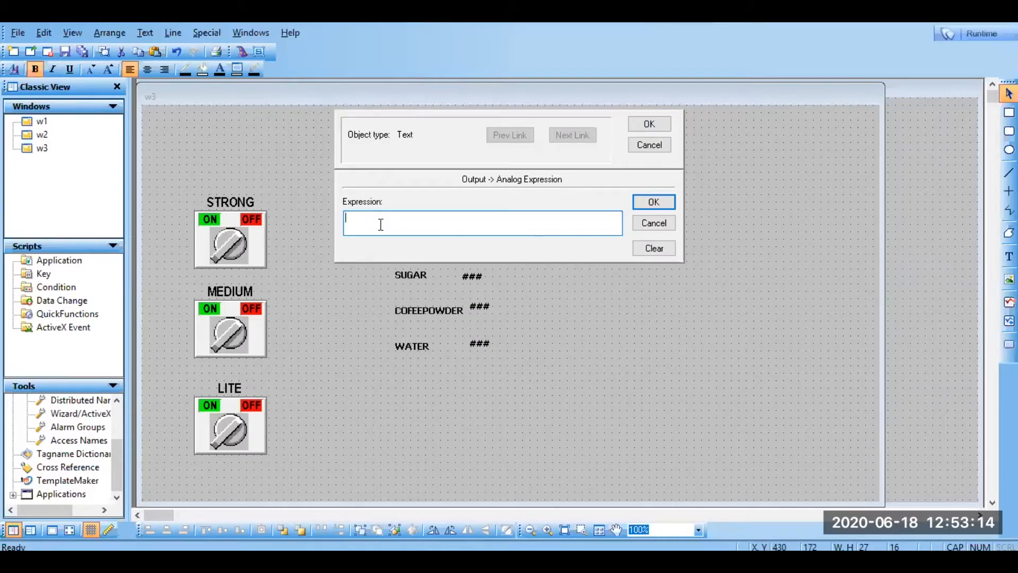
double_click(380, 224)
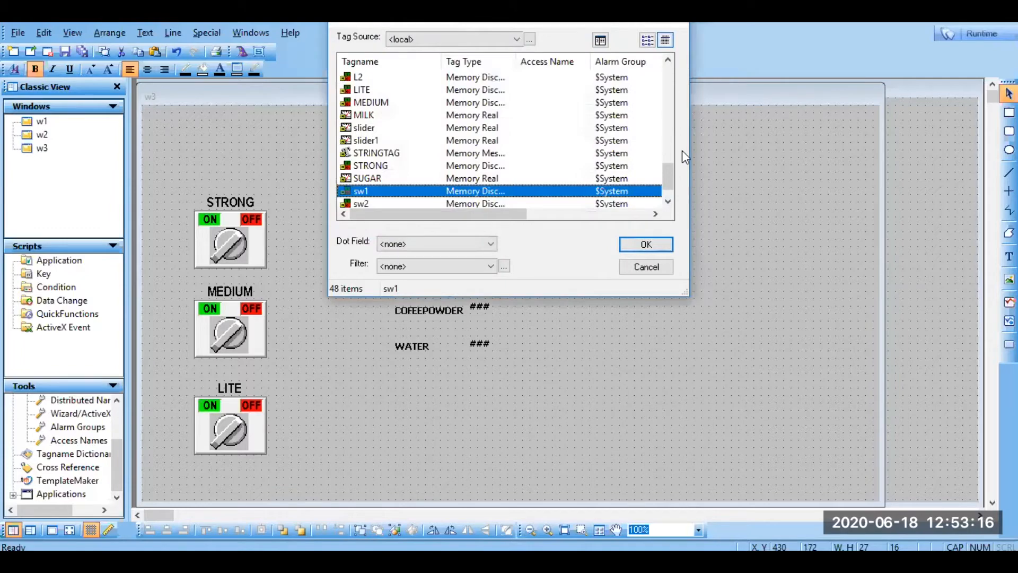
double_click(381, 114)
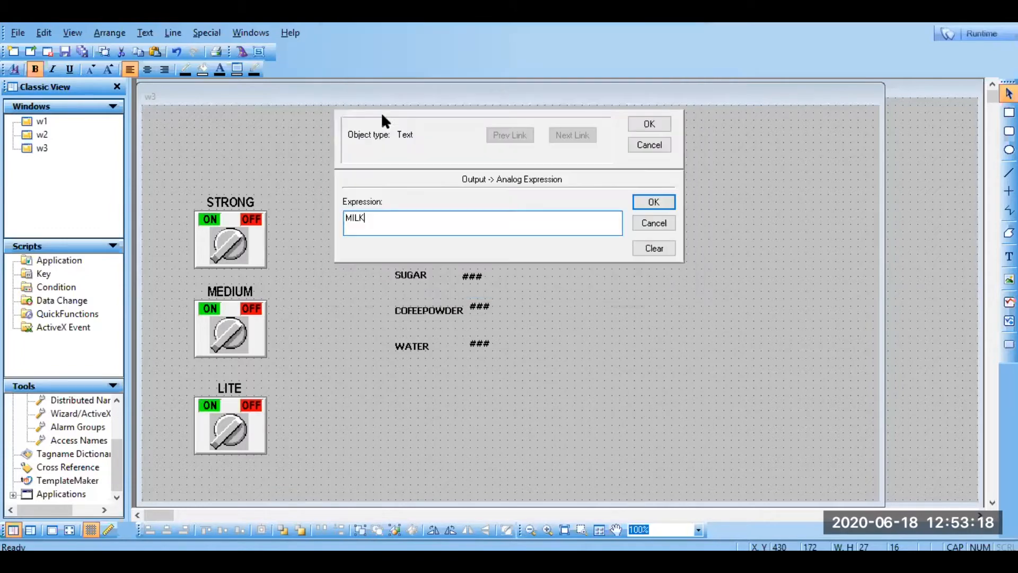
left_click(638, 203)
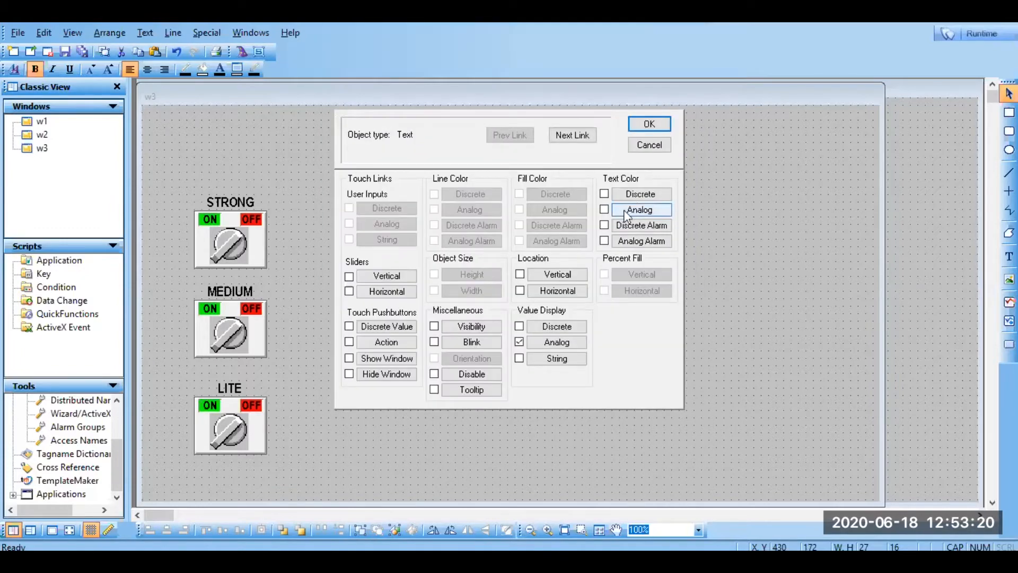
left_click(658, 126)
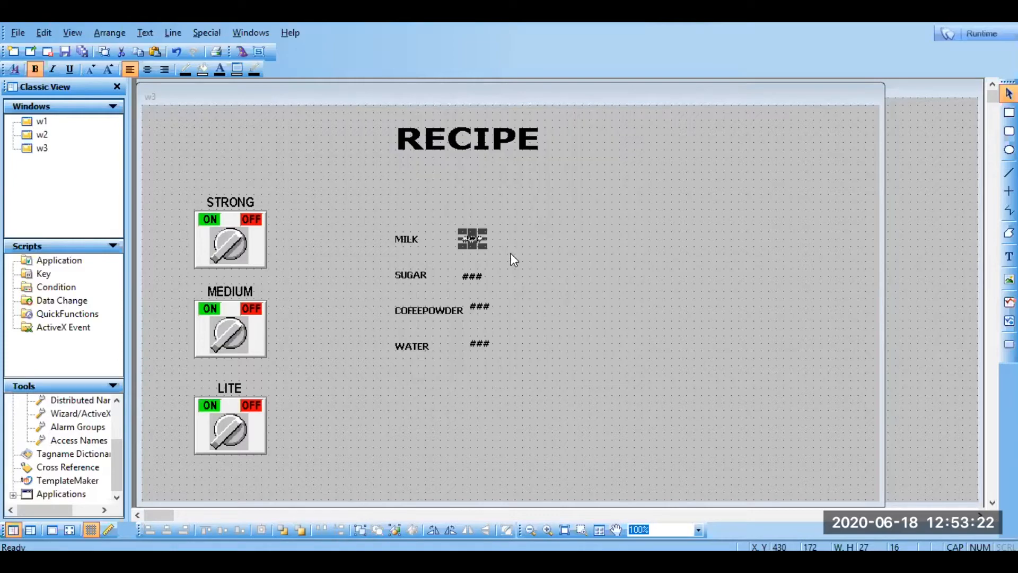
Link the ### placeholder beside SUGAR to an analog value display with the SUGAR tag as its expression.
double_click(474, 275)
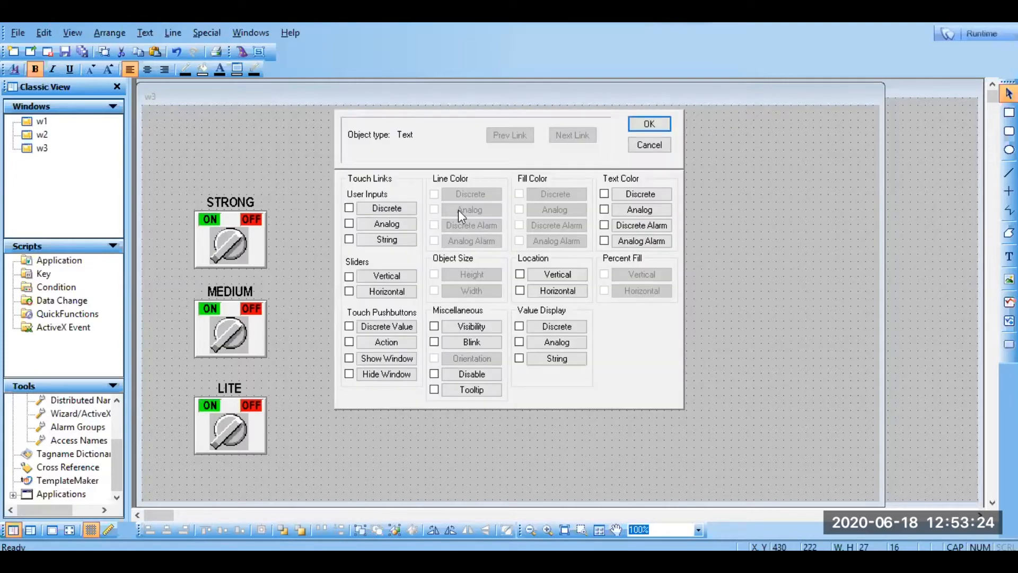
left_click(533, 343)
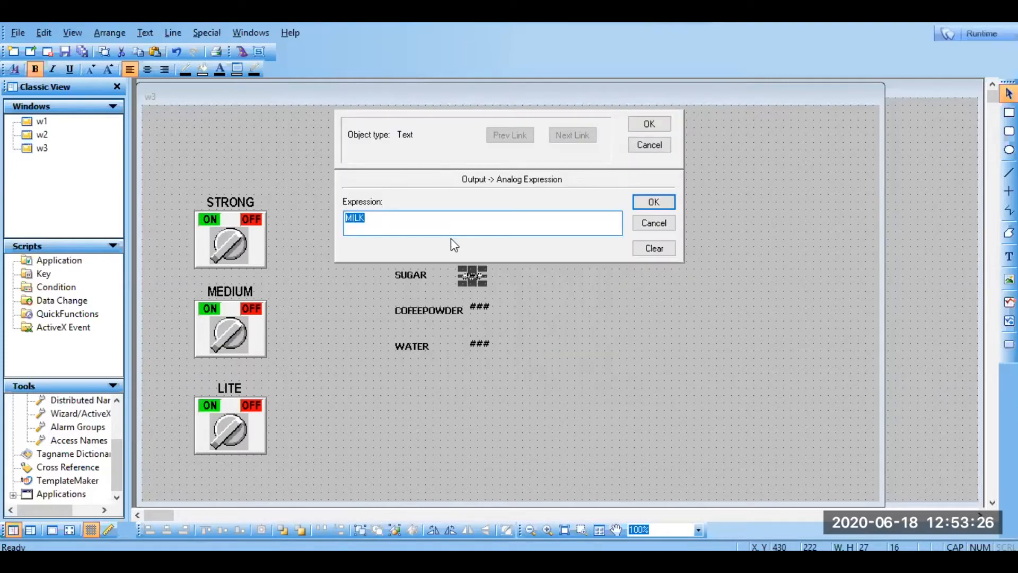
key("Delete")
double_click(430, 218)
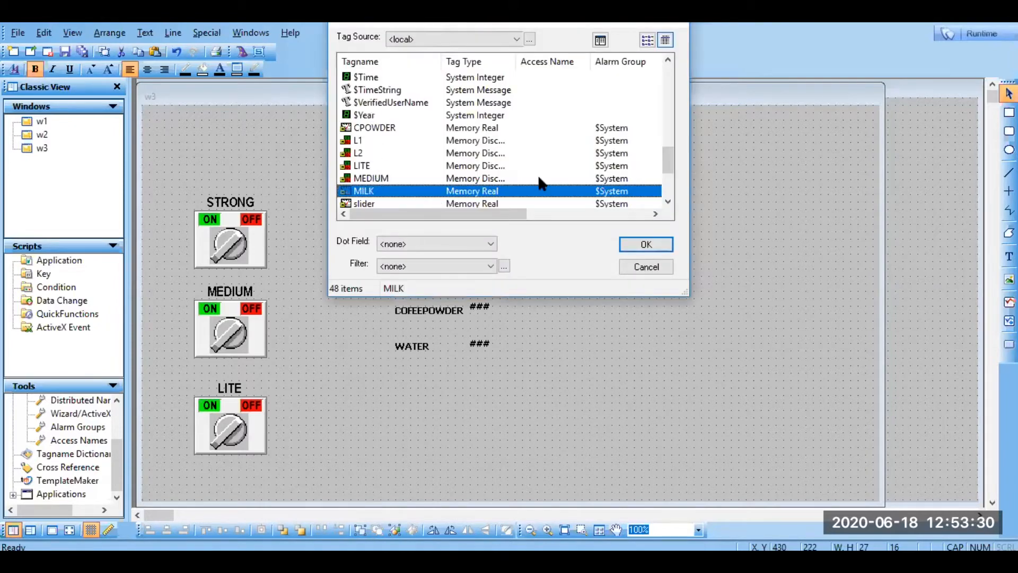
left_click(666, 181)
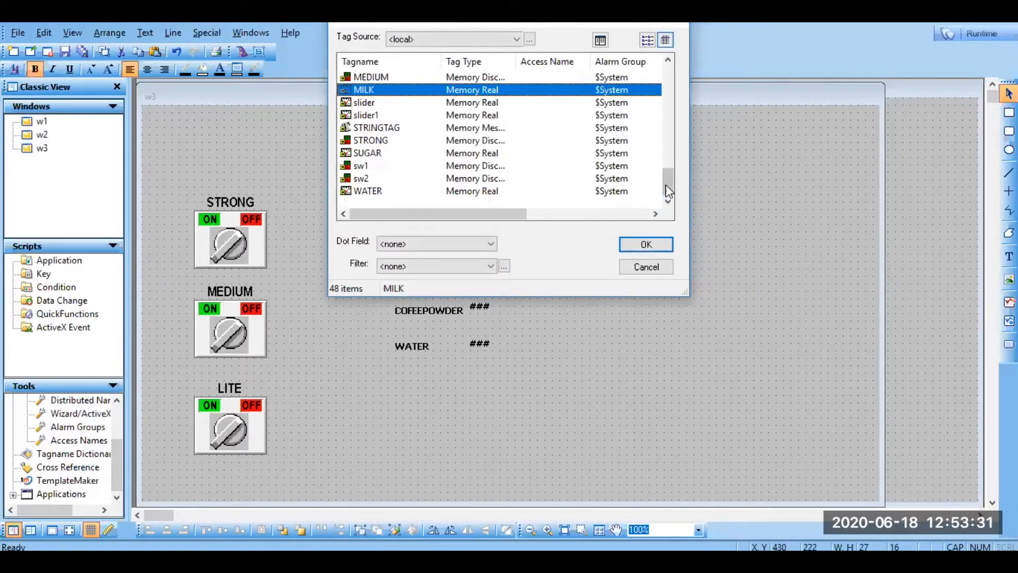
double_click(395, 153)
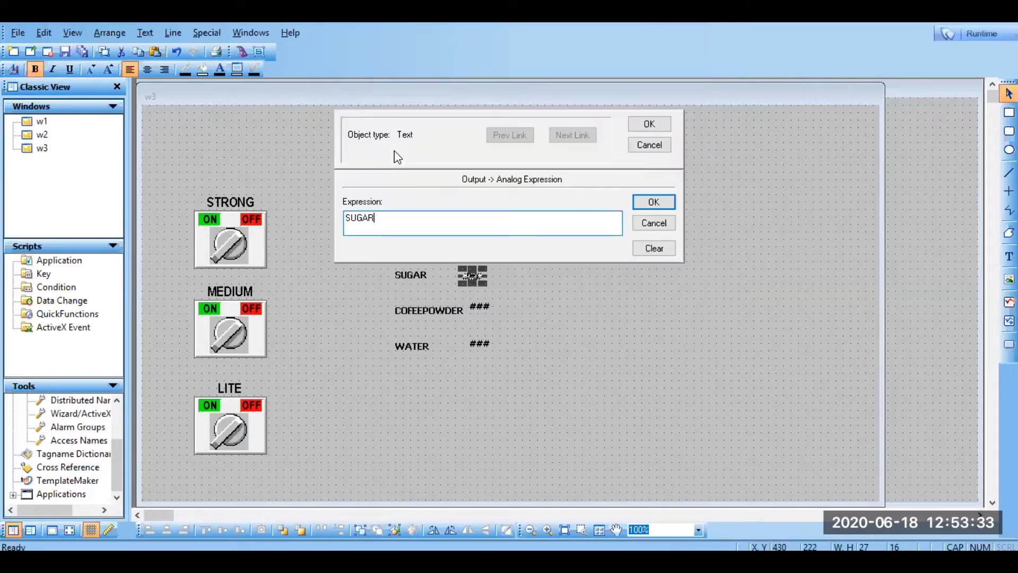
left_click(670, 206)
left_click(647, 125)
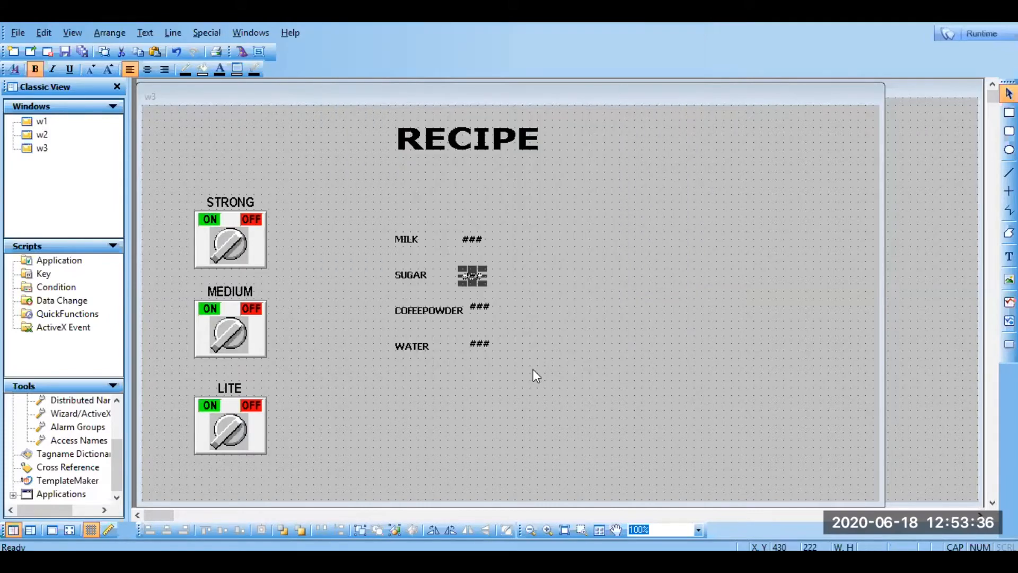
Link the ### placeholder beside COFEEPOWDER to an analog value display with the CPOWDER tag as its expression.
left_click(481, 302)
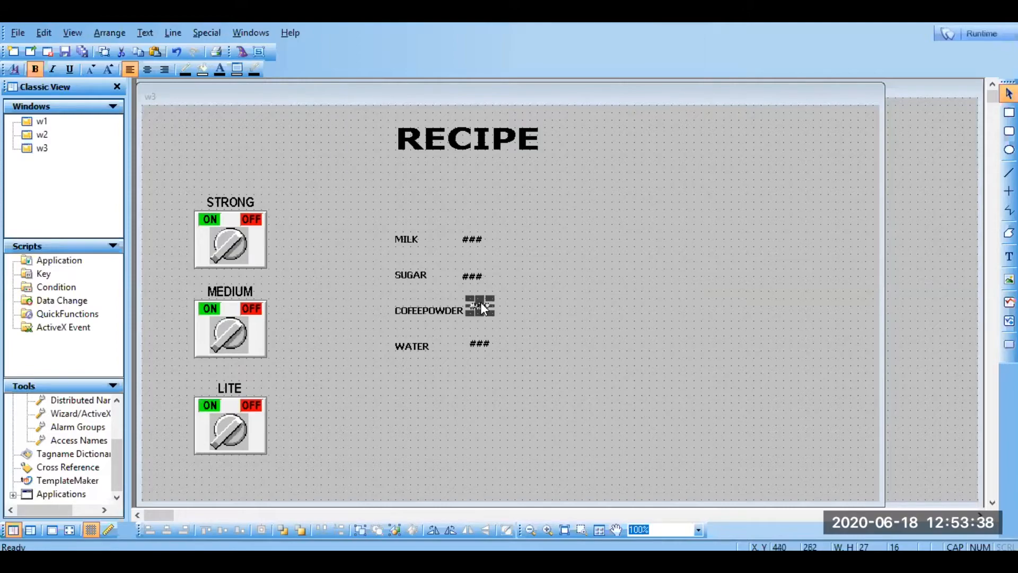
double_click(480, 302)
left_click(557, 343)
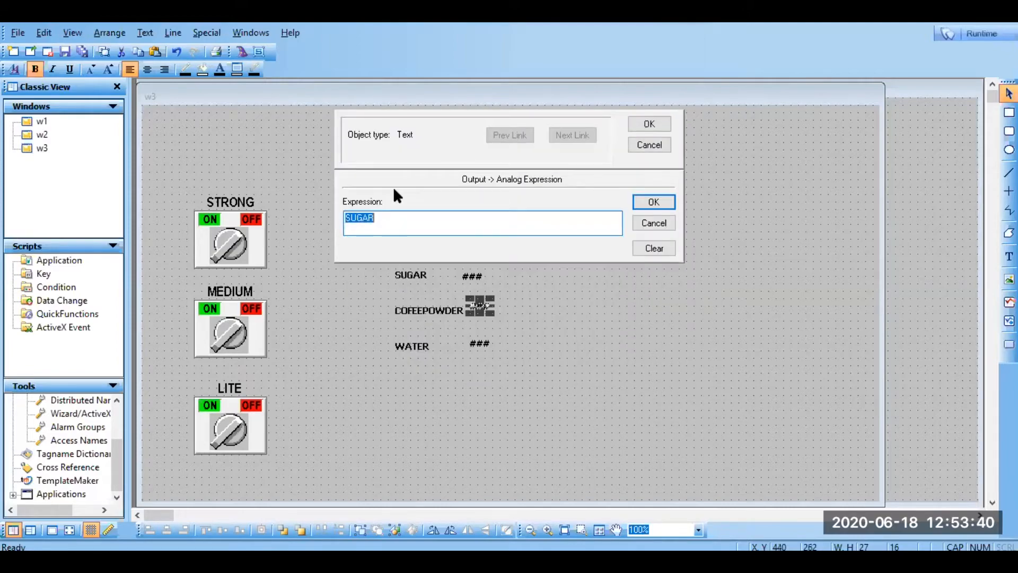
key("BackSpace")
double_click(397, 218)
scroll(666, 193, "down", 1)
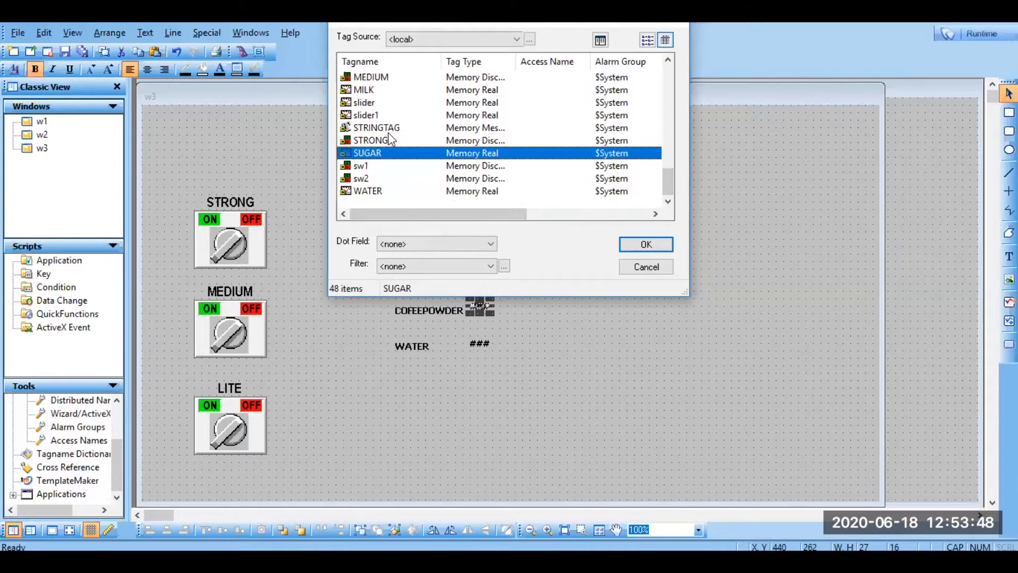
left_click(670, 72)
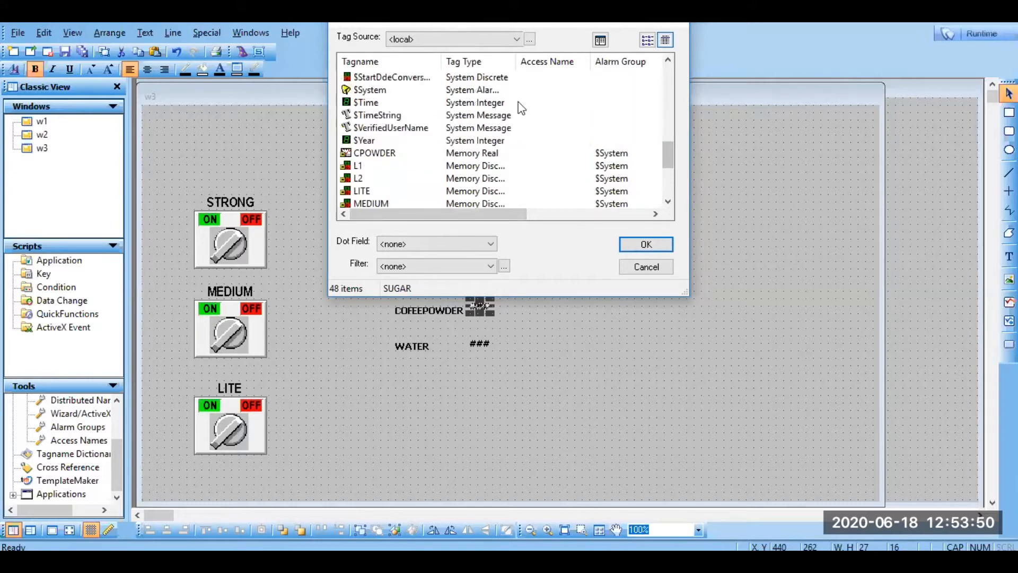
double_click(386, 153)
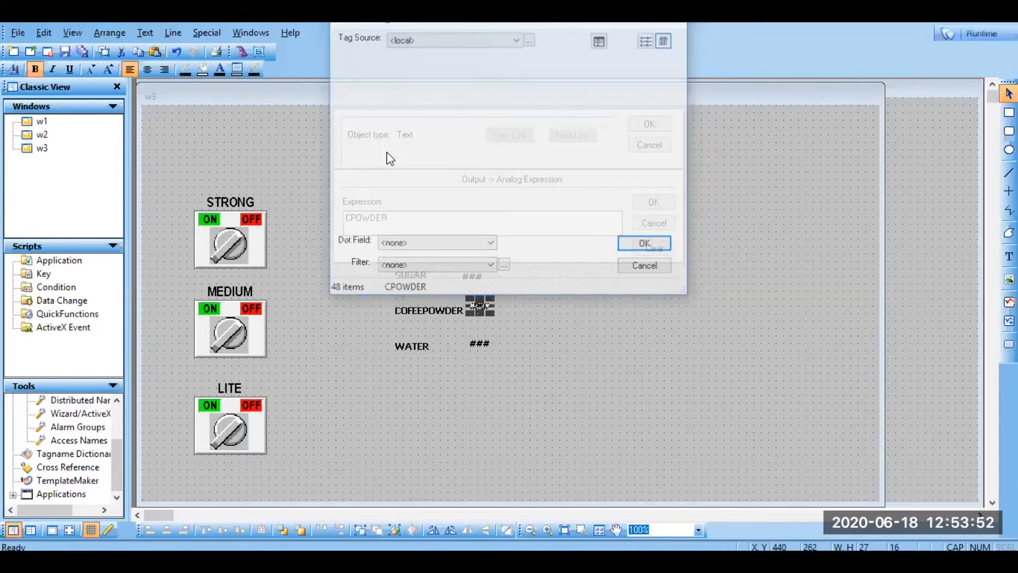
left_click(655, 202)
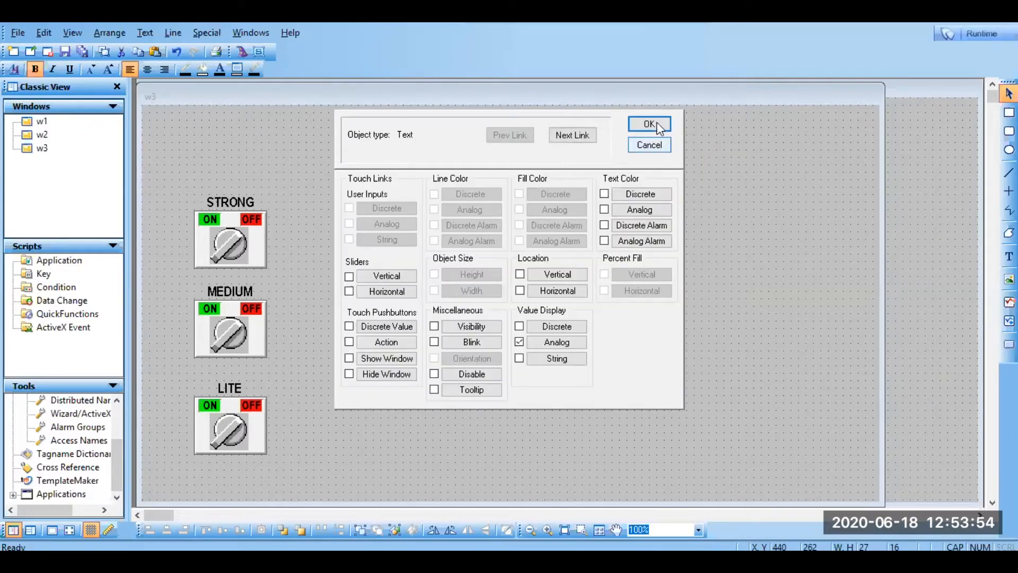
left_click(649, 124)
Link the ### placeholder beside WATER to an analog value display with the WATER tag as its expression.
double_click(485, 343)
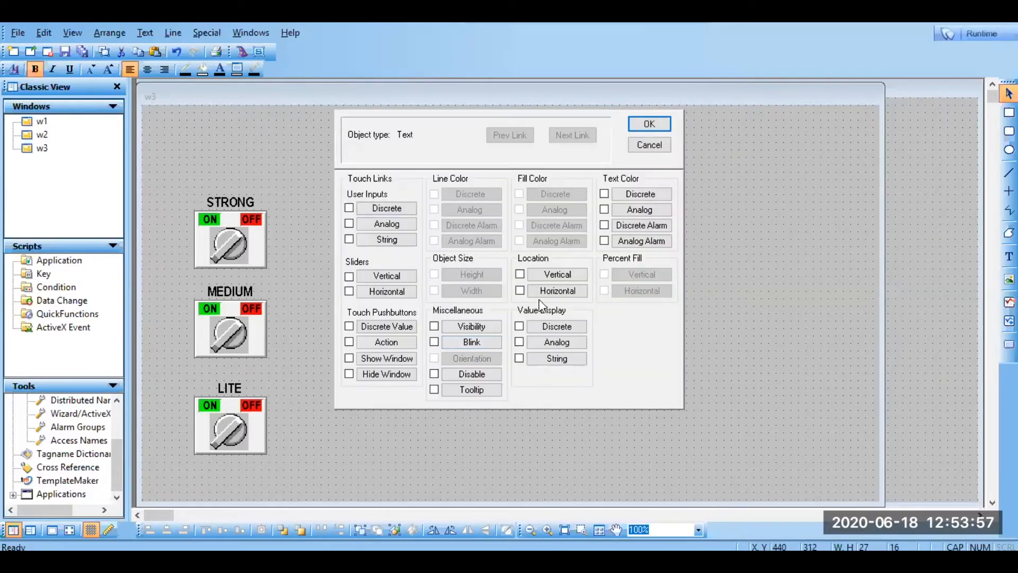
left_click(557, 342)
key("BackSpace")
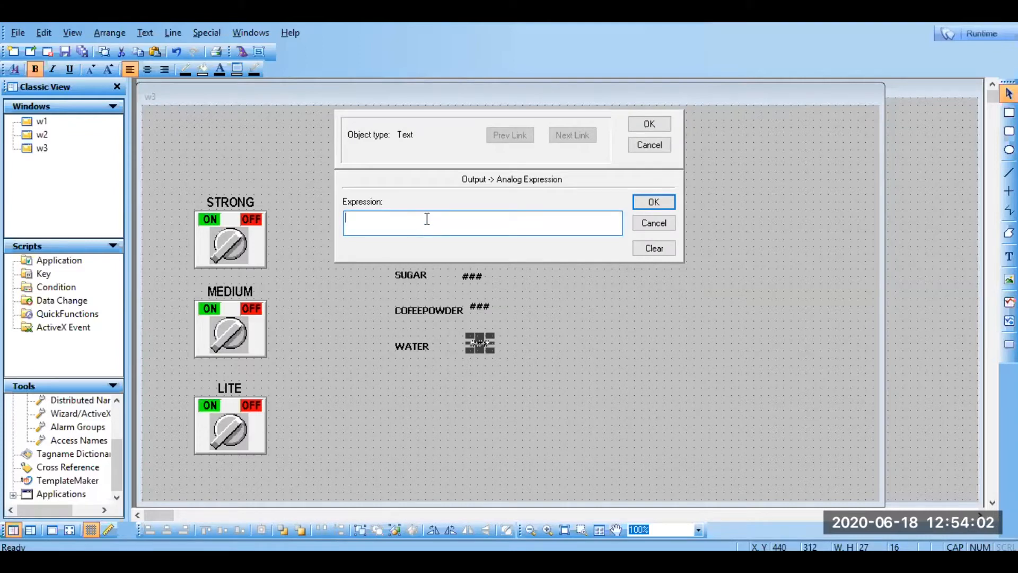
double_click(426, 218)
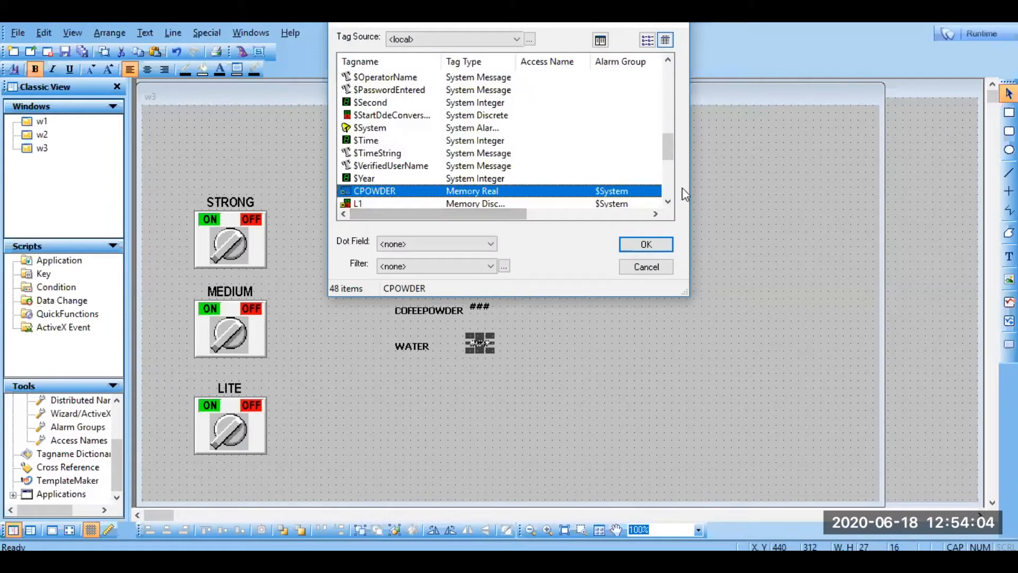
left_click(667, 187)
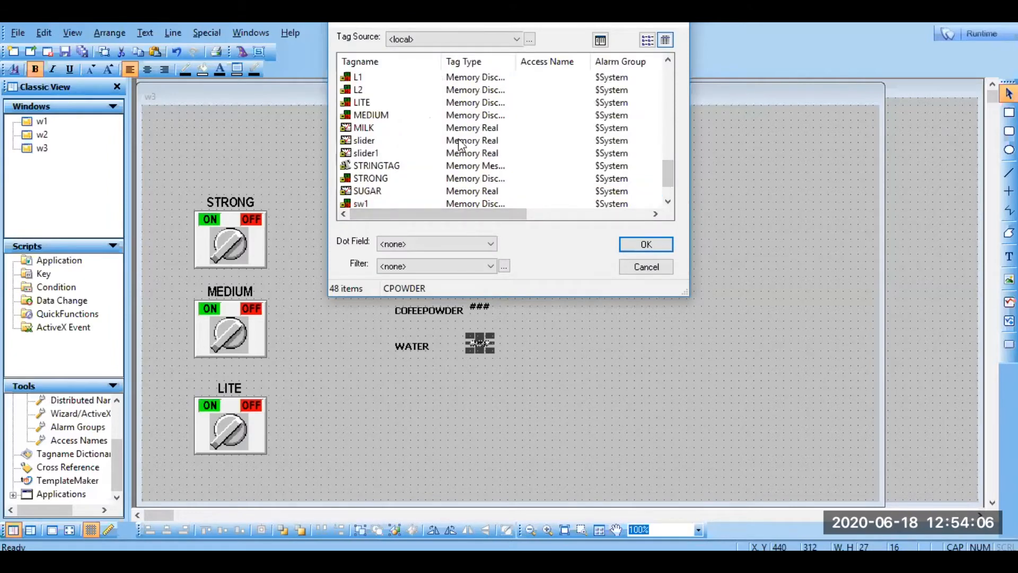
left_click(669, 201)
left_click(668, 201)
left_click(668, 201)
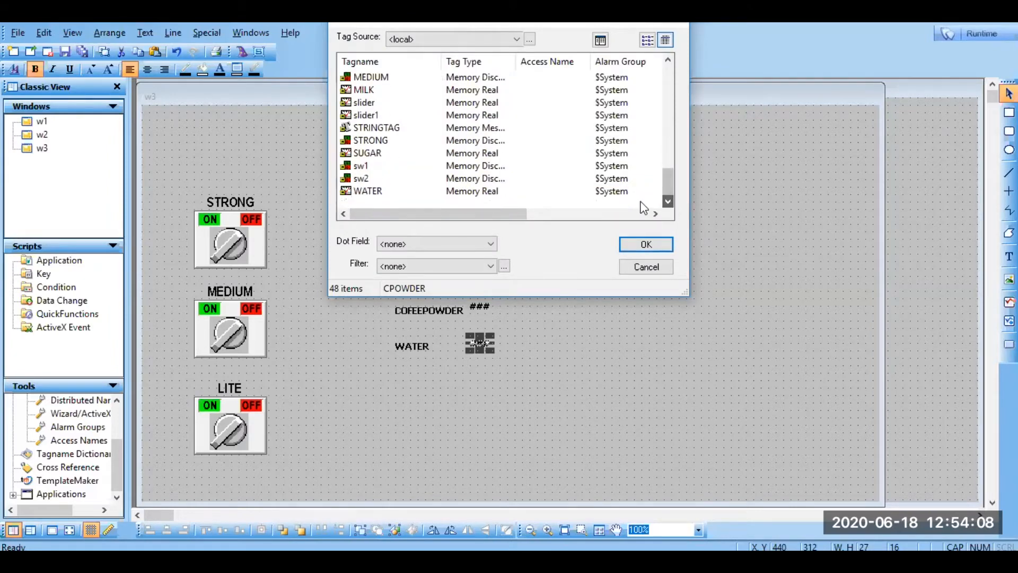
double_click(467, 191)
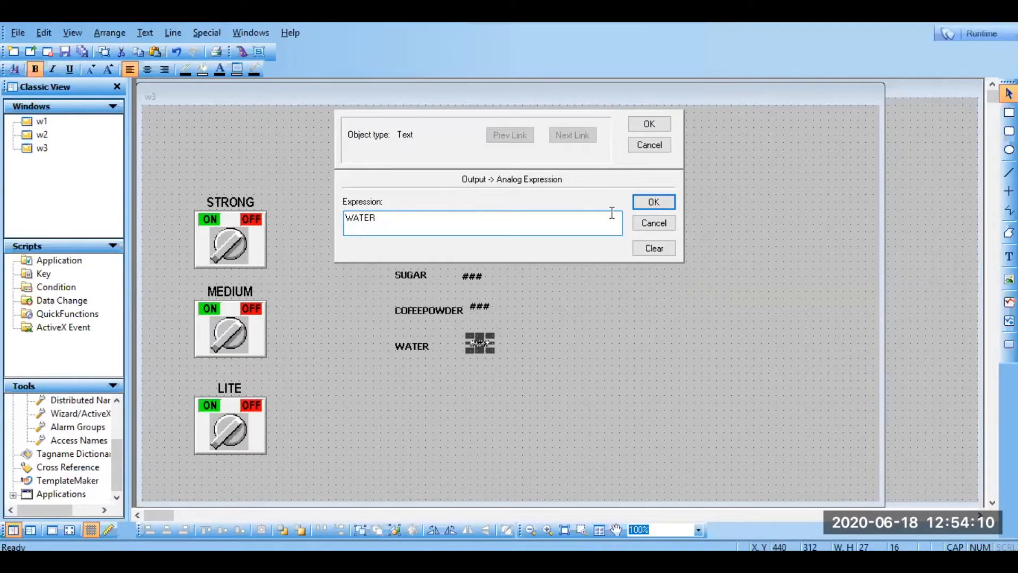
left_click(660, 203)
left_click(667, 125)
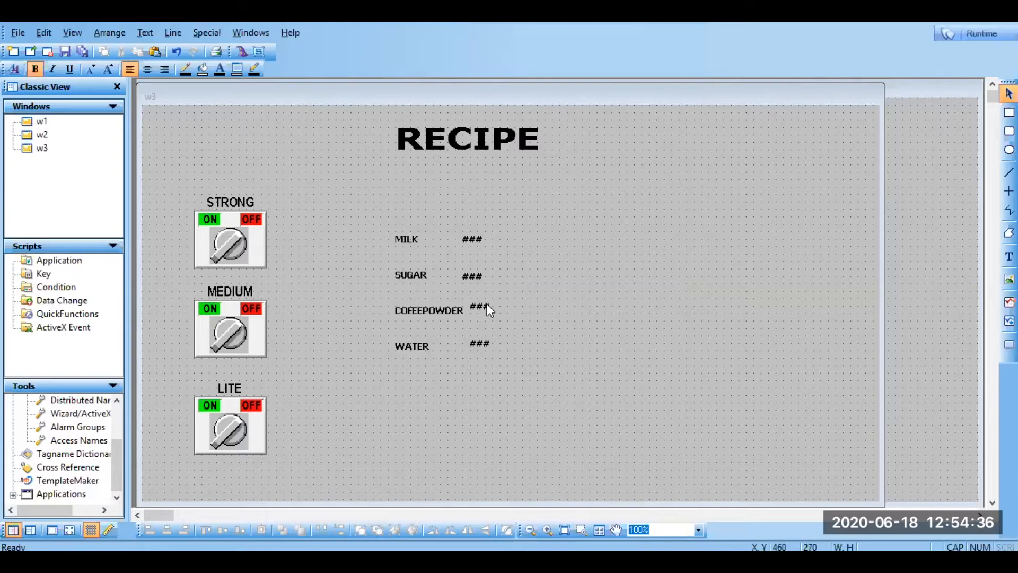
Move the four ### value displays away from their labels and line them up in one column.
left_click_drag(469, 238, 519, 236)
left_click_drag(475, 275, 526, 272)
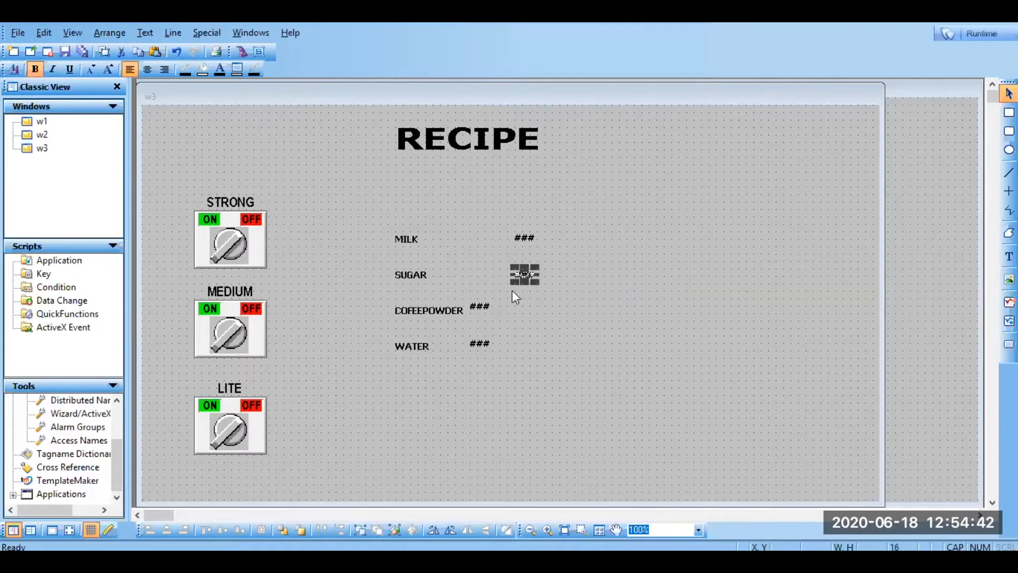
left_click(482, 308)
left_click_drag(483, 310, 516, 311)
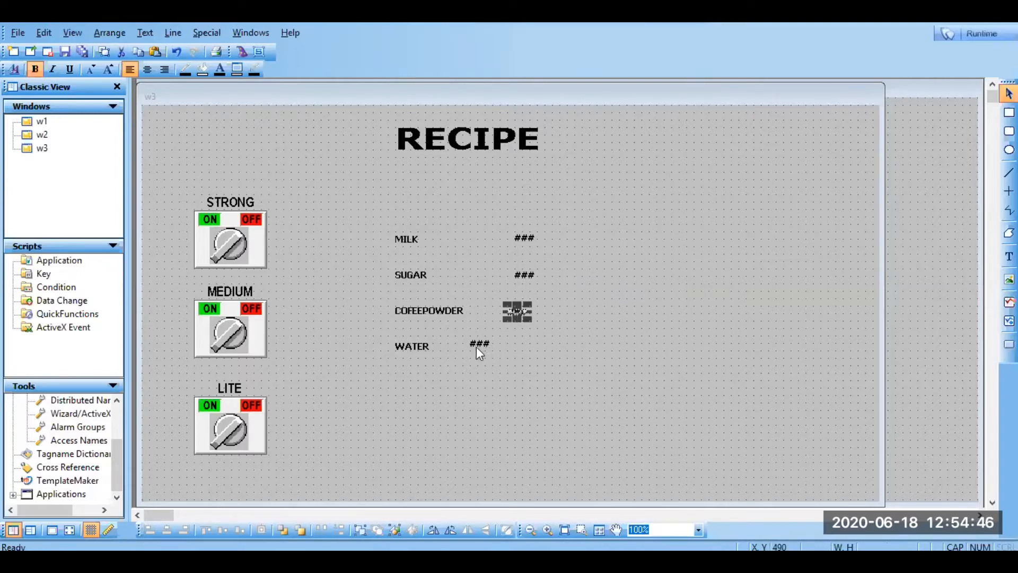
left_click_drag(475, 346, 539, 310)
left_click(602, 443)
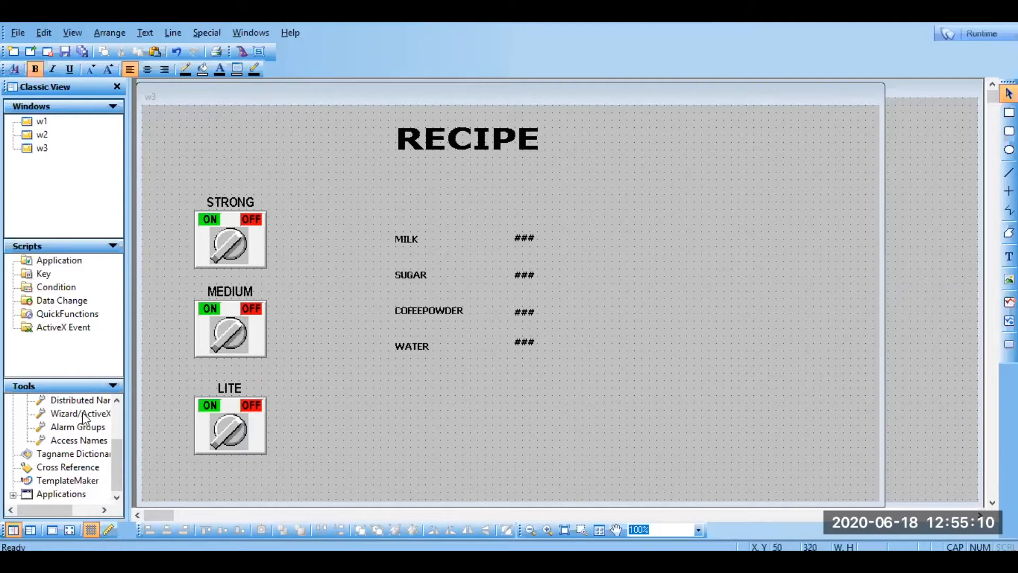
Open Recipe Manager, create a new recipe template file, and move the Template Definition window clear of the toolbar.
left_click(12, 496)
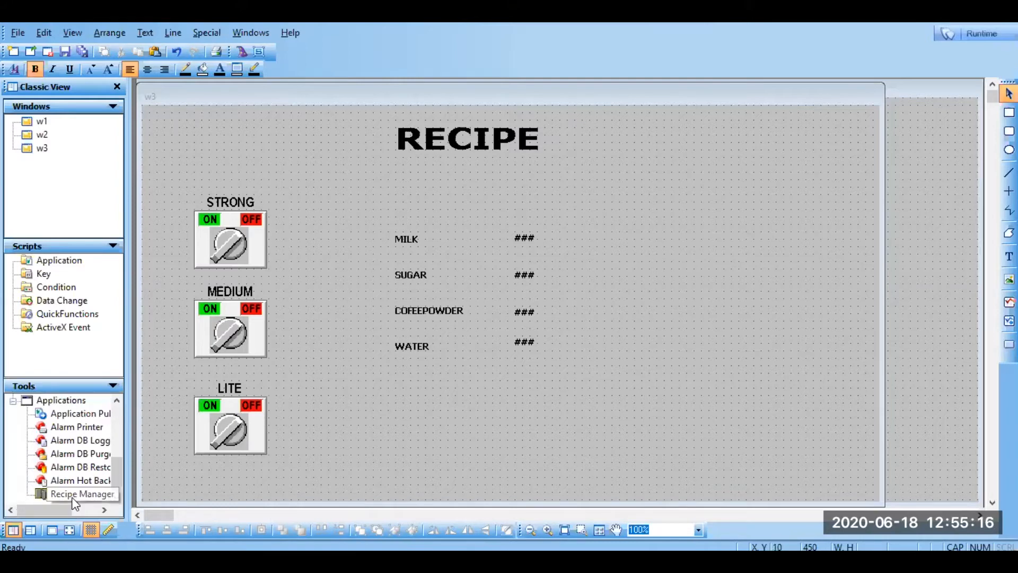
double_click(42, 496)
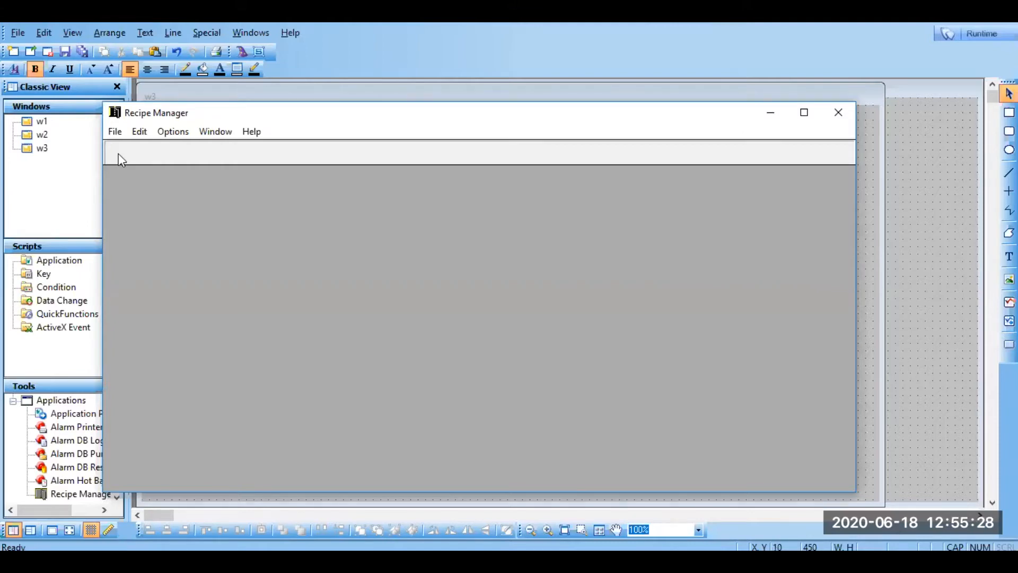
left_click(115, 131)
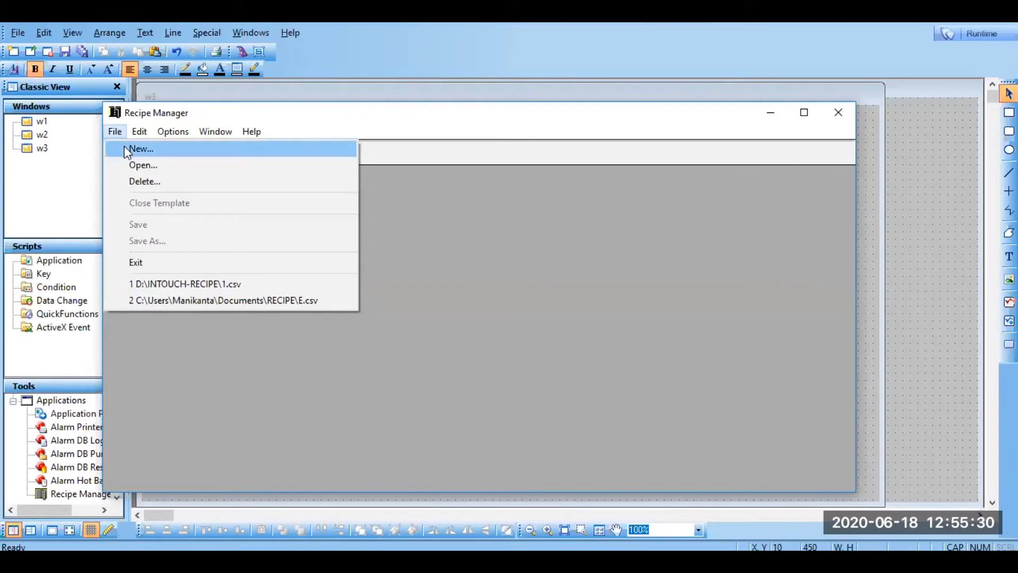
left_click(125, 149)
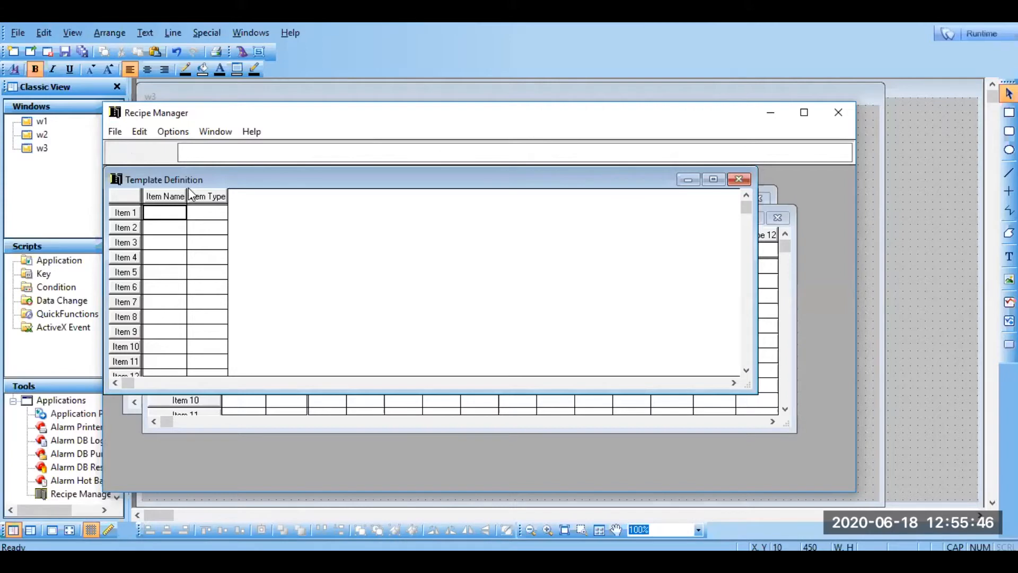
left_click_drag(188, 186, 224, 210)
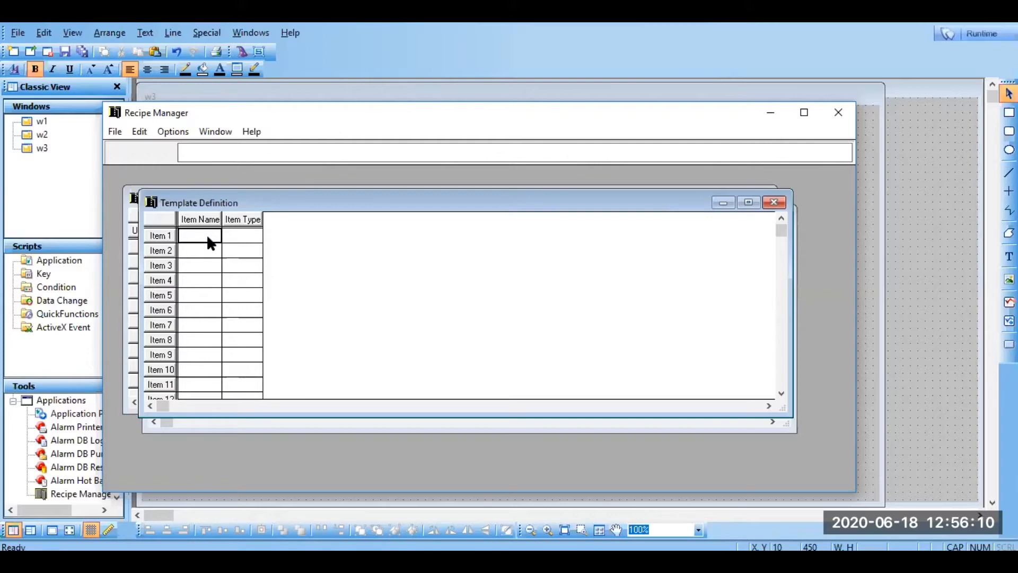
Enter MILK and SUGAR as the names of Item 1 and Item 2 in the Template Definition.
type("MILK")
left_click(209, 257)
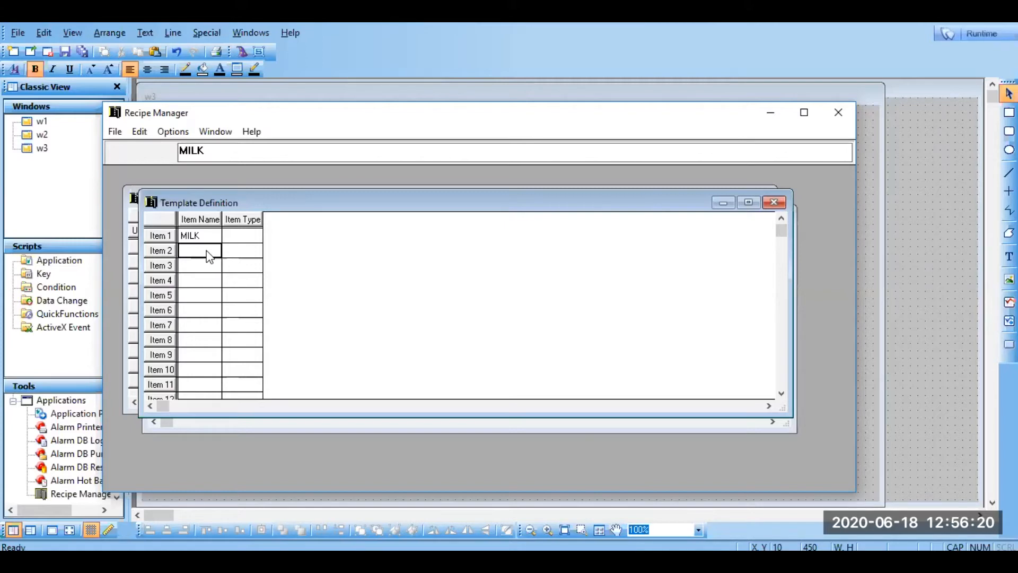
type("SUGAR")
key("Return")
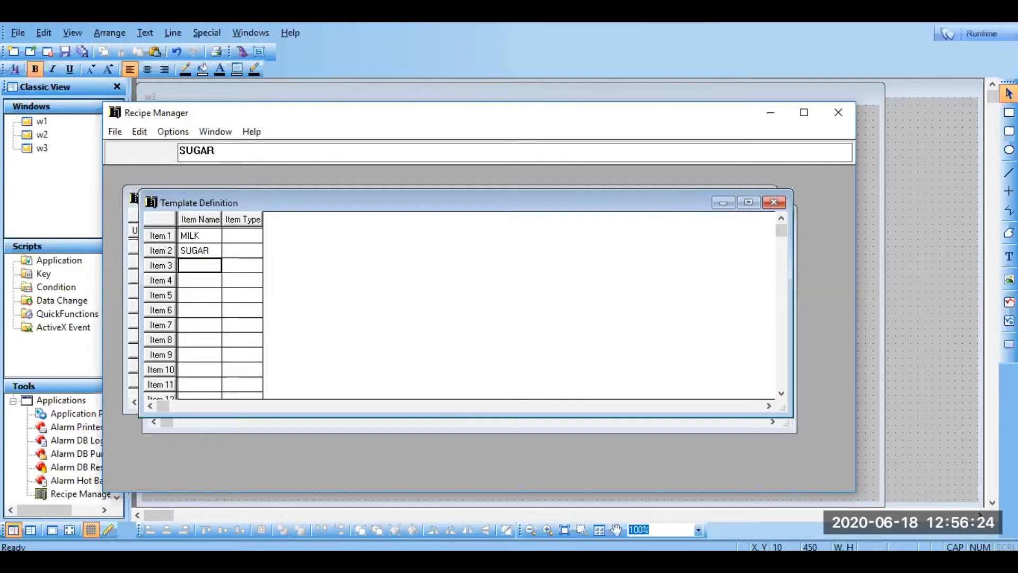
Enter CPOWDER and WATER as the names of Item 3 and Item 4 in the Template Definition.
type("CPODER")
key("Left")
key("Left")
key("Left")
type("W")
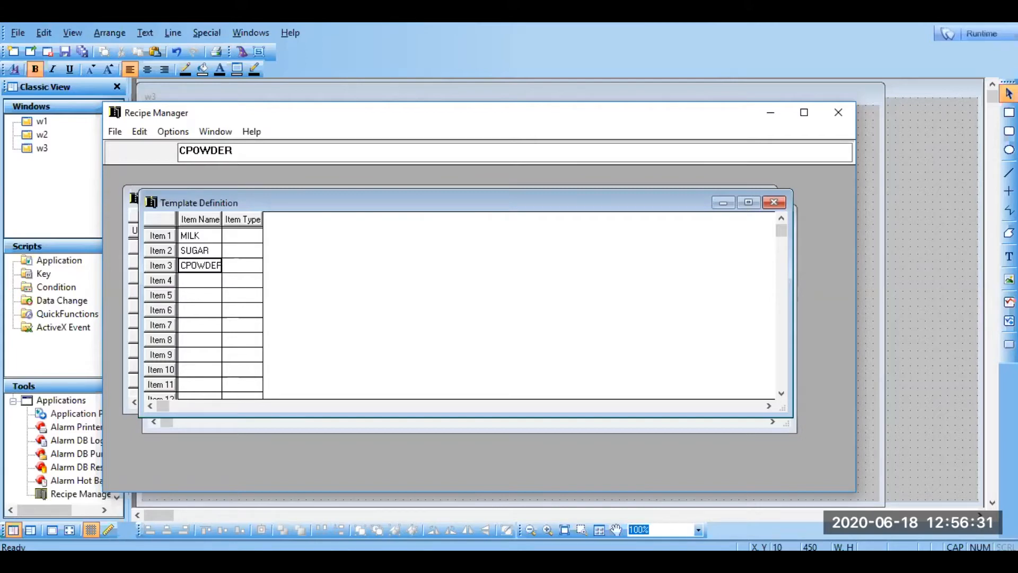
left_click(200, 281)
left_click(212, 265)
type("CPOWDER")
key("Return")
type("WATER")
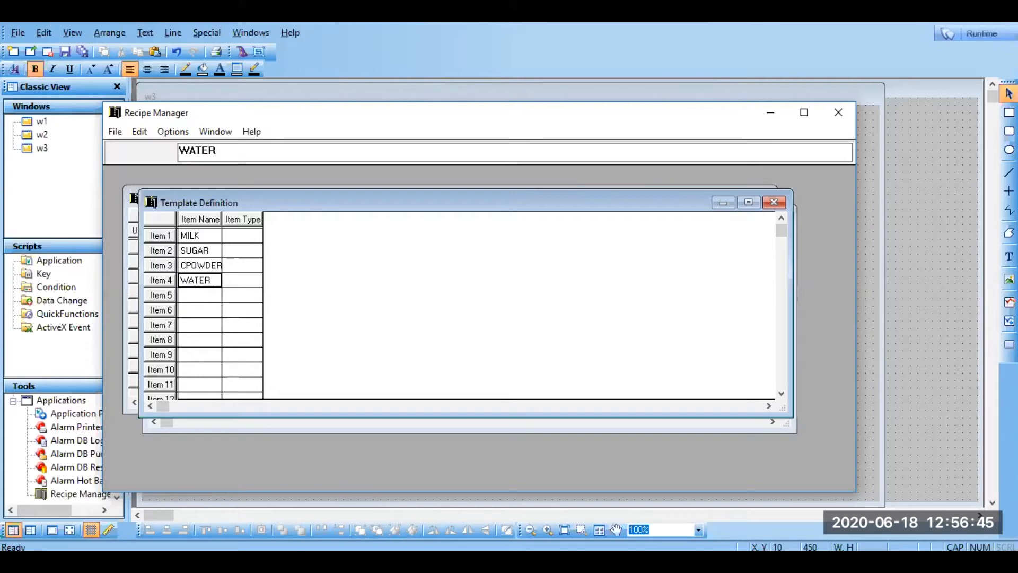
key("Return")
Set the item type of MILK and SUGAR to Analog in the Template Definition.
left_click(254, 239)
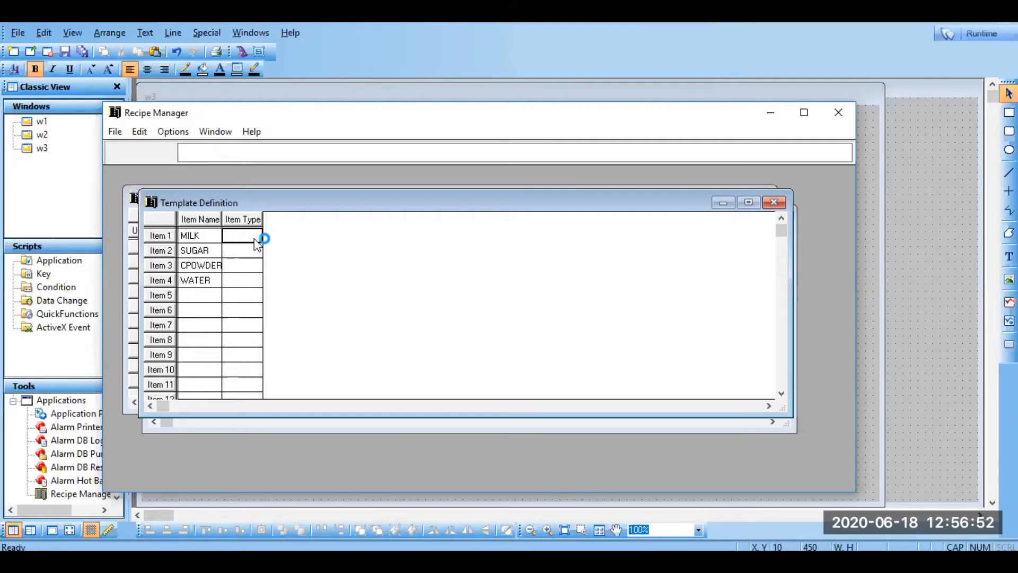
type("ANALOG")
key("Return")
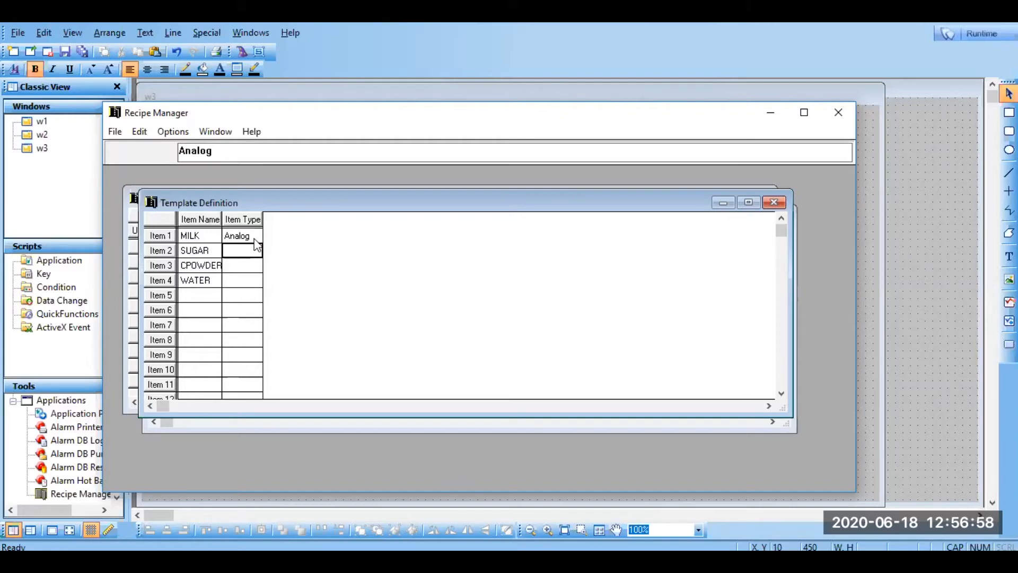
type("ANALOG")
key("Return")
Set the item type of WATER and CPOWDER to Analog in the Template Definition.
key("Return")
type("ANALOG")
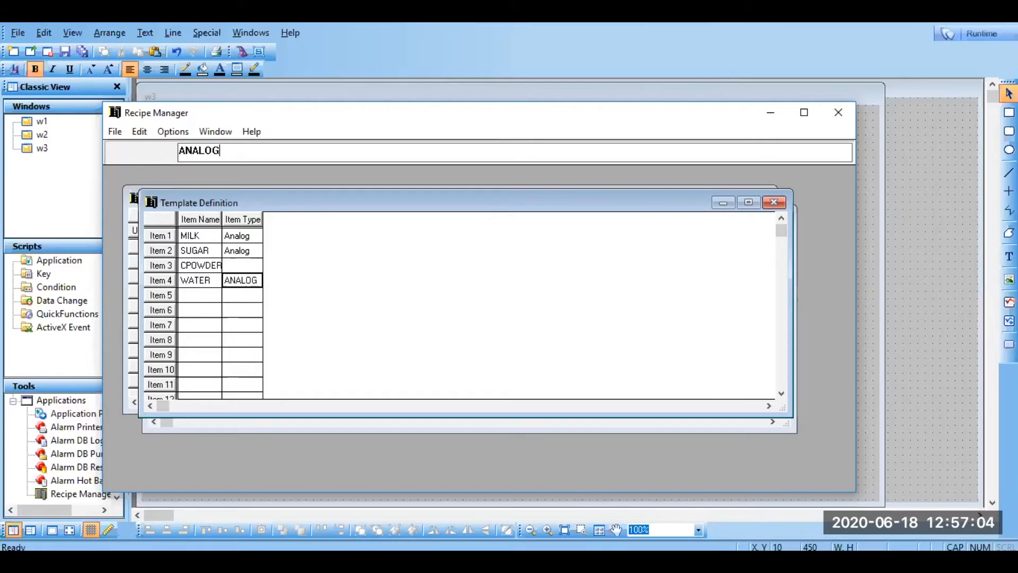
key("Return")
key("Up")
key("Up")
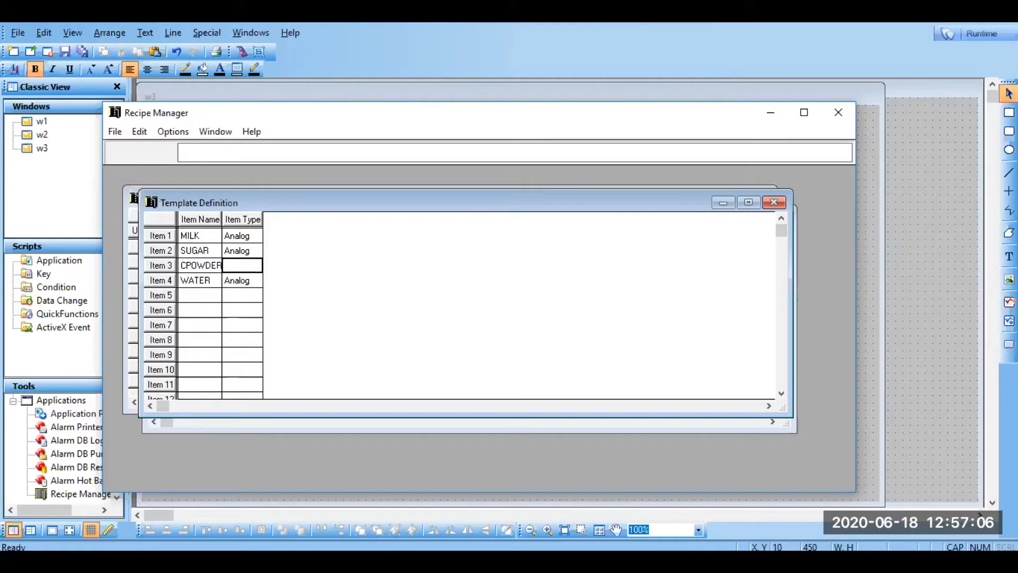
type("ANALOG")
key("Return")
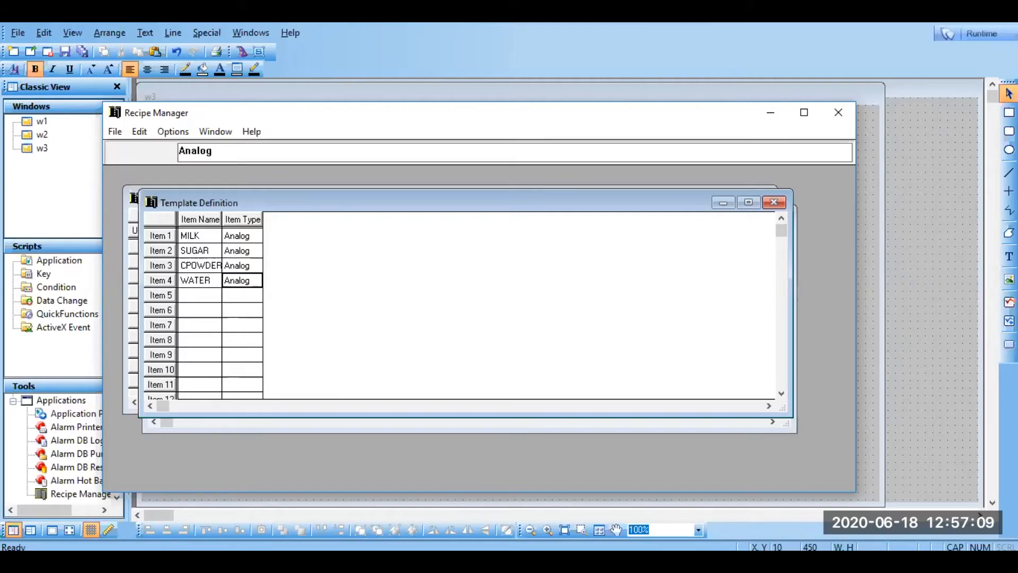
left_click(258, 310)
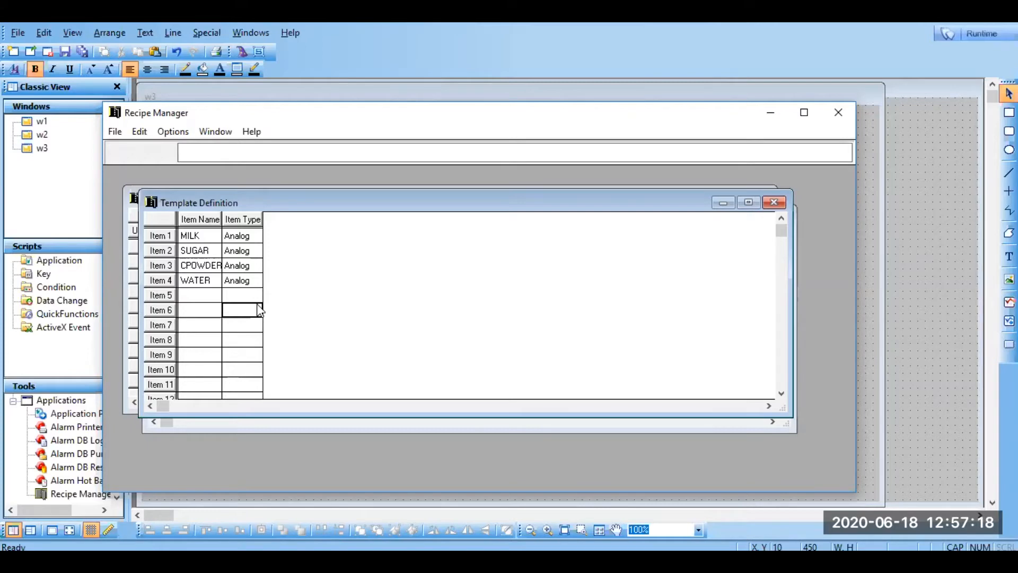
Bring the Unit Definition window forward and name Unit 1 R1.
left_click(183, 421)
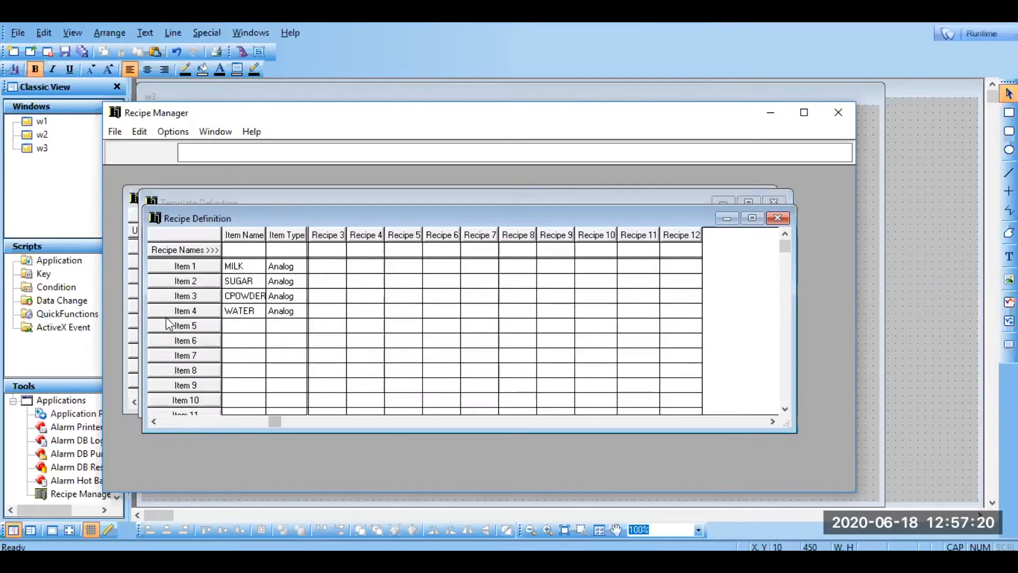
left_click(132, 192)
left_click(342, 264)
left_click(291, 249)
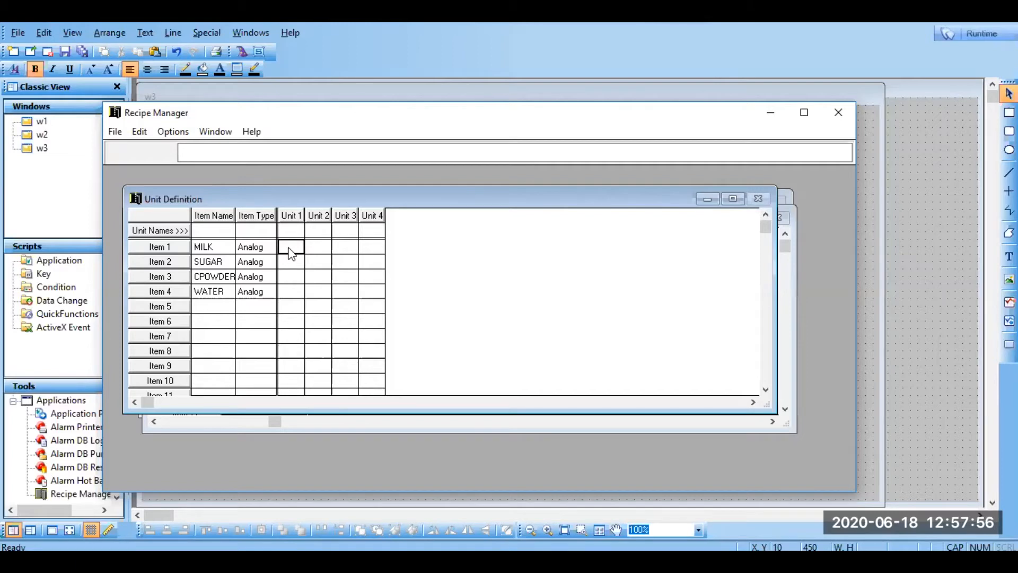
left_click(287, 235)
type("R1")
key("Return")
Assign the MILK tag to Item 1 of unit R1 from the local tag list.
left_click(295, 254)
double_click(293, 249)
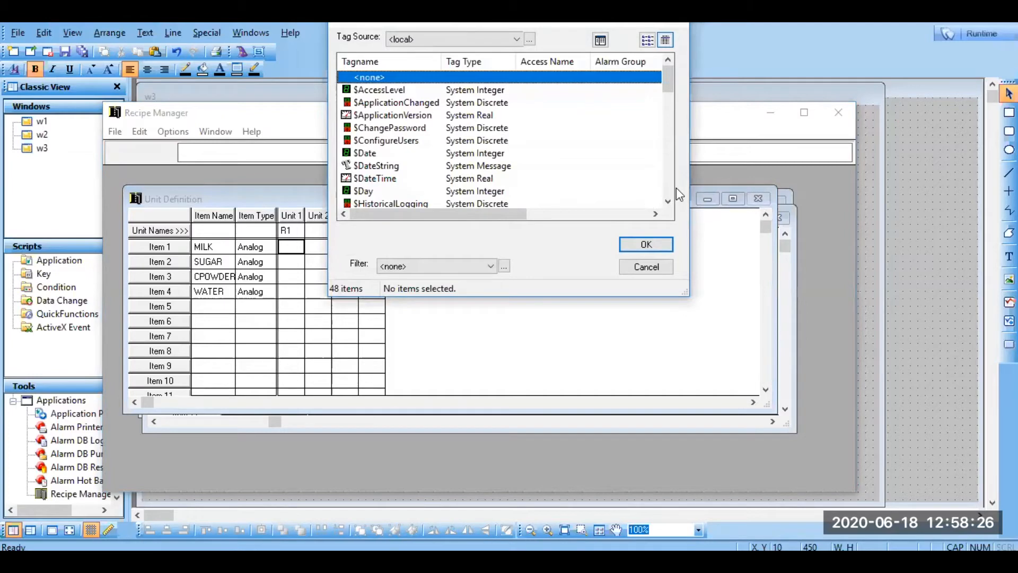
scroll(670, 191, "down", 12)
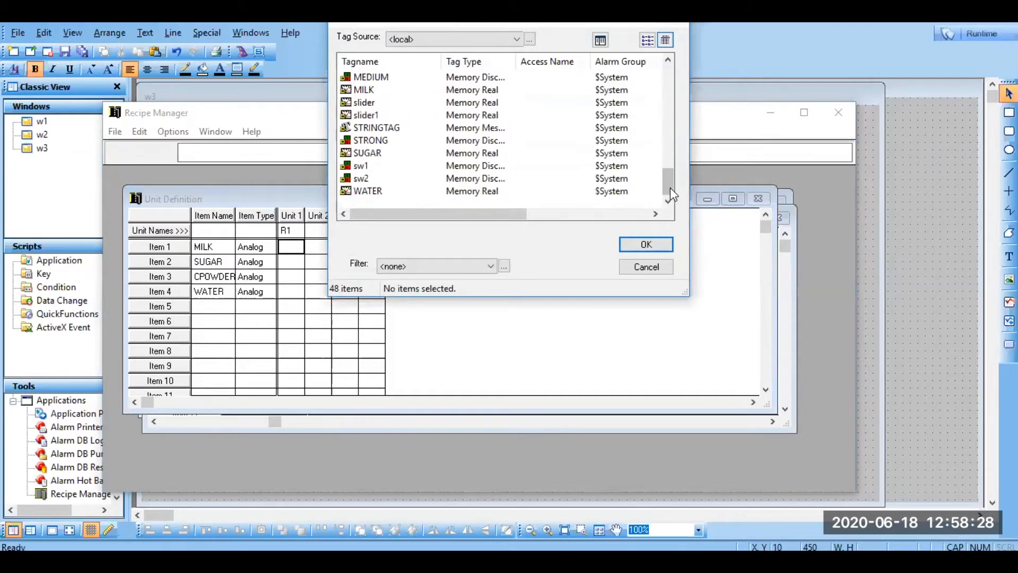
double_click(378, 93)
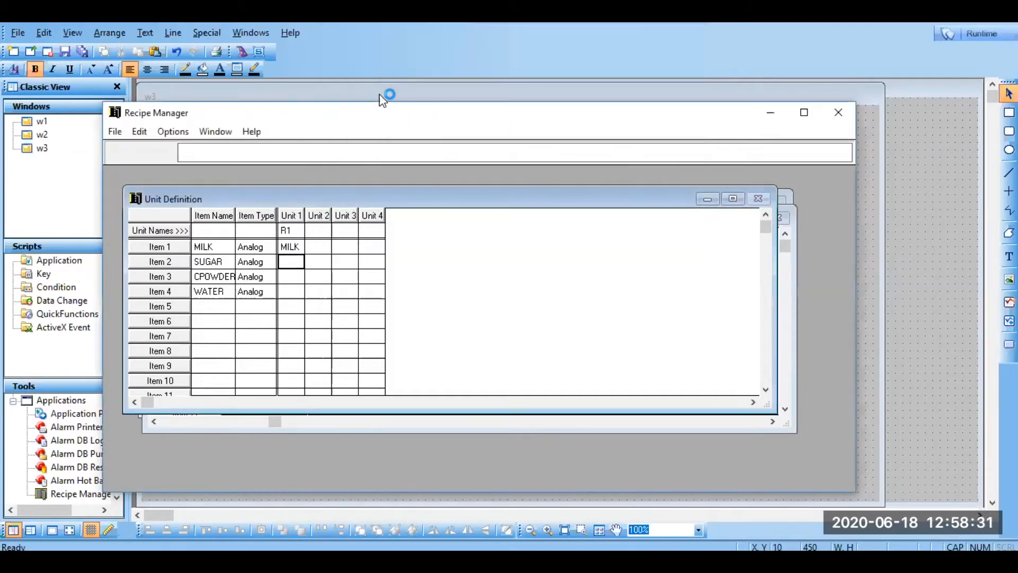
Assign the SUGAR tag to Item 2 of unit R1.
double_click(296, 264)
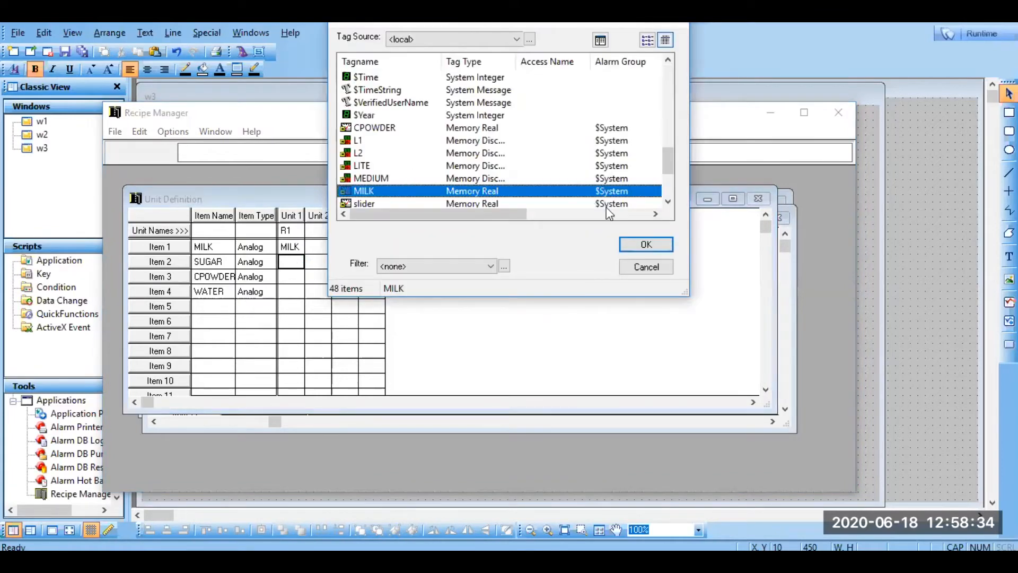
left_click(668, 202)
left_click(668, 201)
left_click(667, 201)
left_click(668, 201)
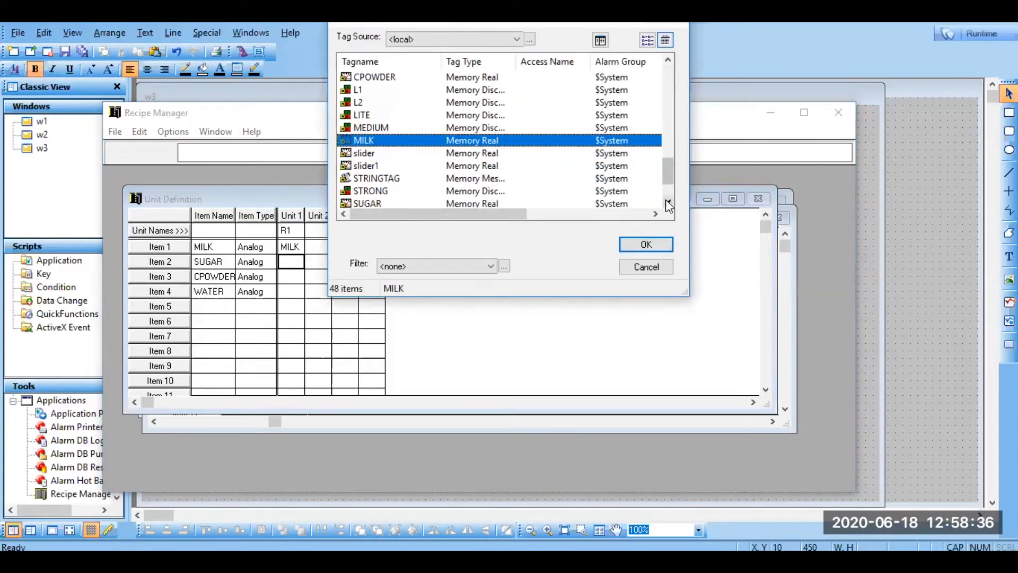
left_click(668, 202)
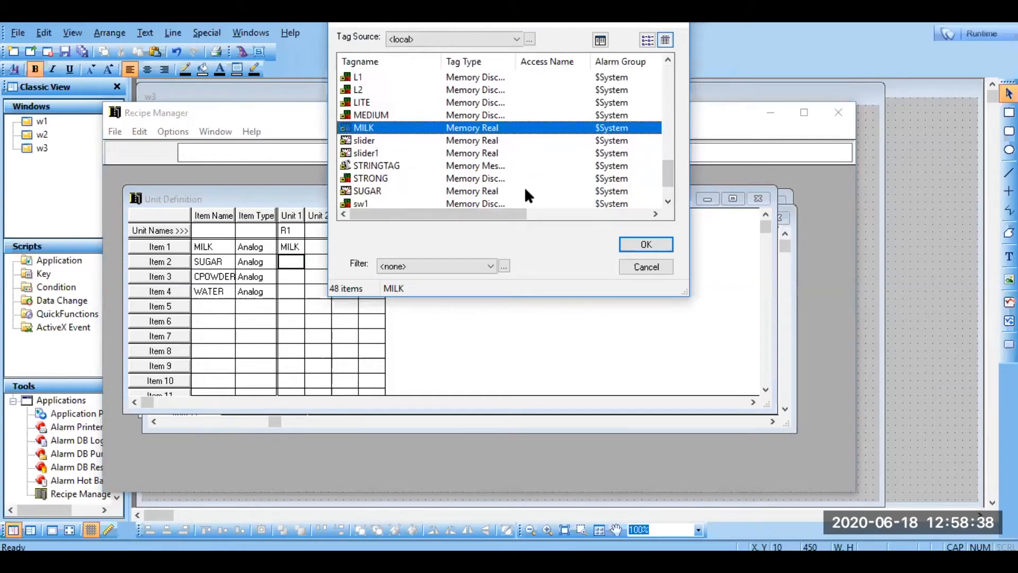
double_click(525, 190)
Assign the CPOWDER tag to Item 3 and the WATER tag to Item 4 of unit R1.
left_click(289, 277)
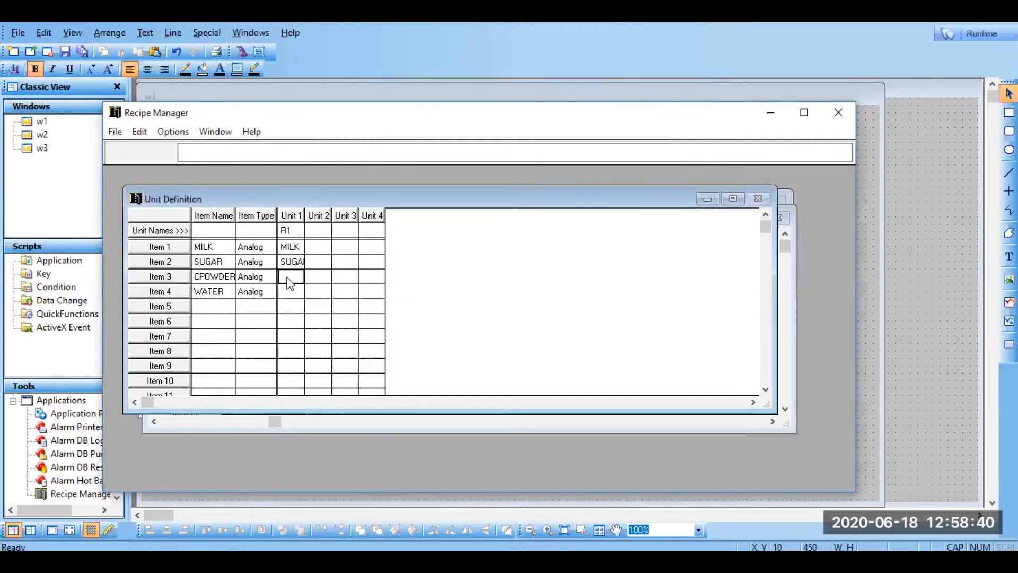
double_click(288, 278)
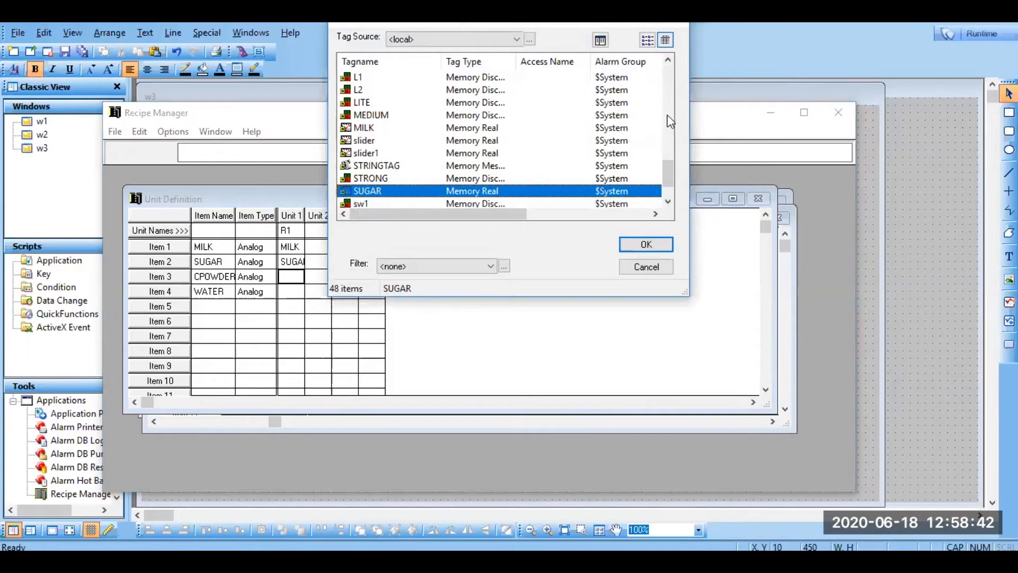
left_click(668, 89)
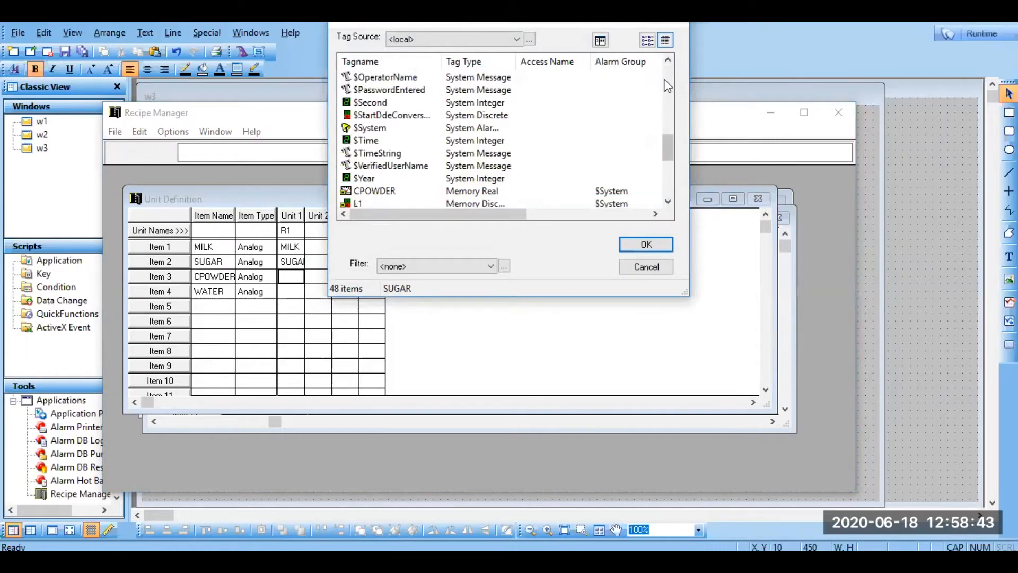
double_click(409, 190)
left_click(300, 292)
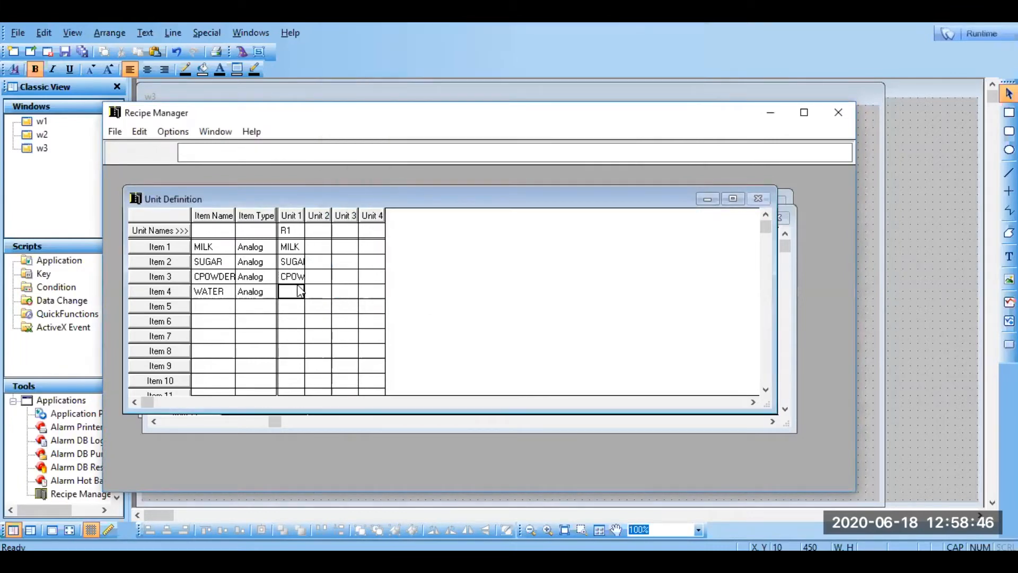
double_click(300, 291)
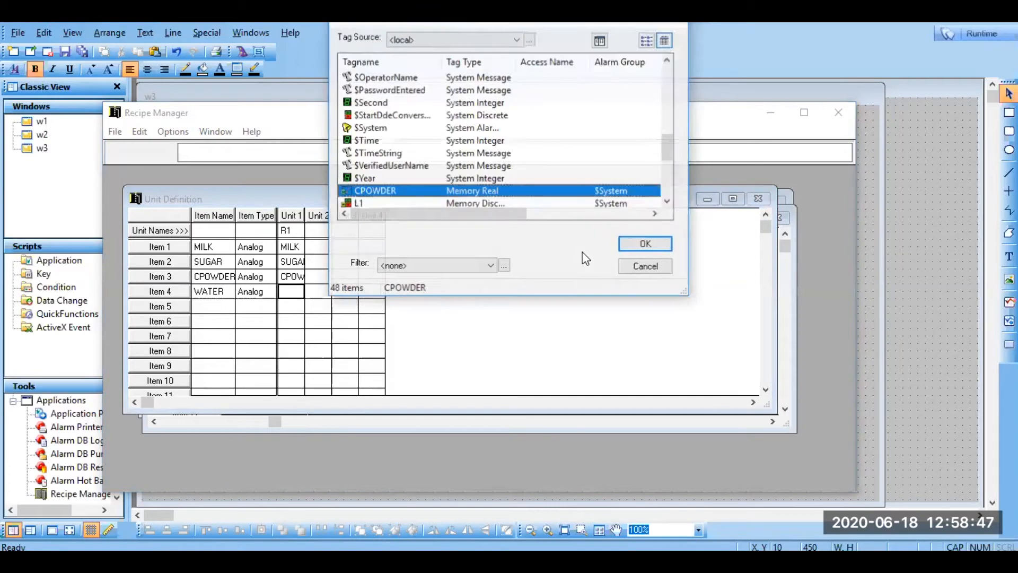
left_click(668, 193)
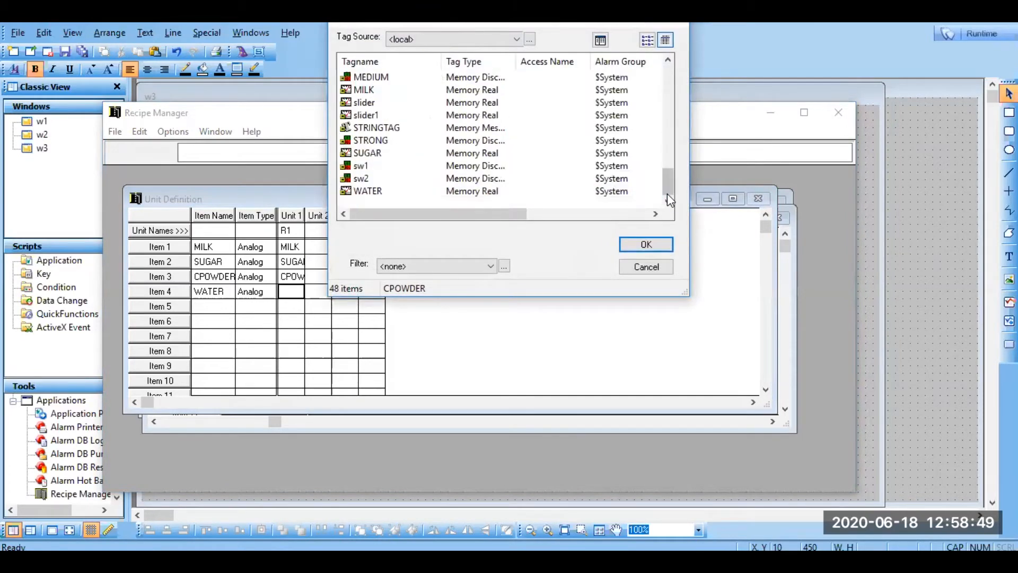
double_click(561, 192)
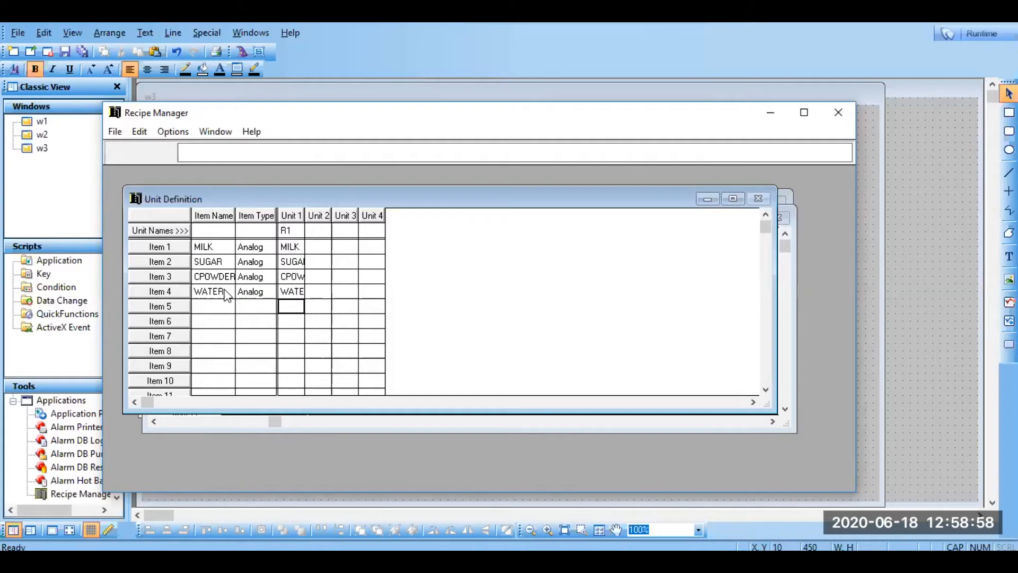
Bring the Recipe Definition window forward and name Recipe 1 strong.
left_click(207, 426)
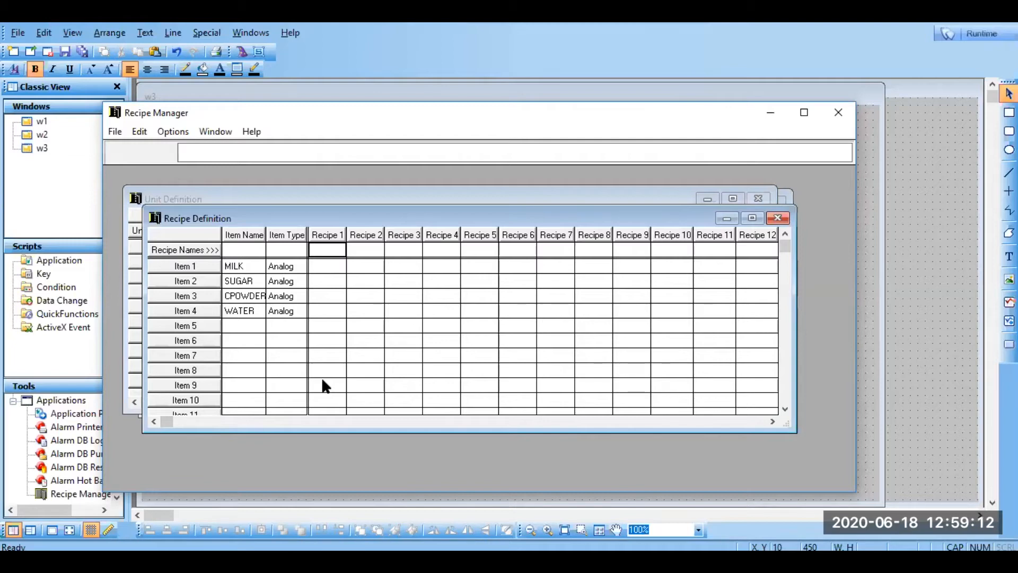
type("strong")
left_click(319, 267)
left_click(330, 250)
type("strong")
key("Return")
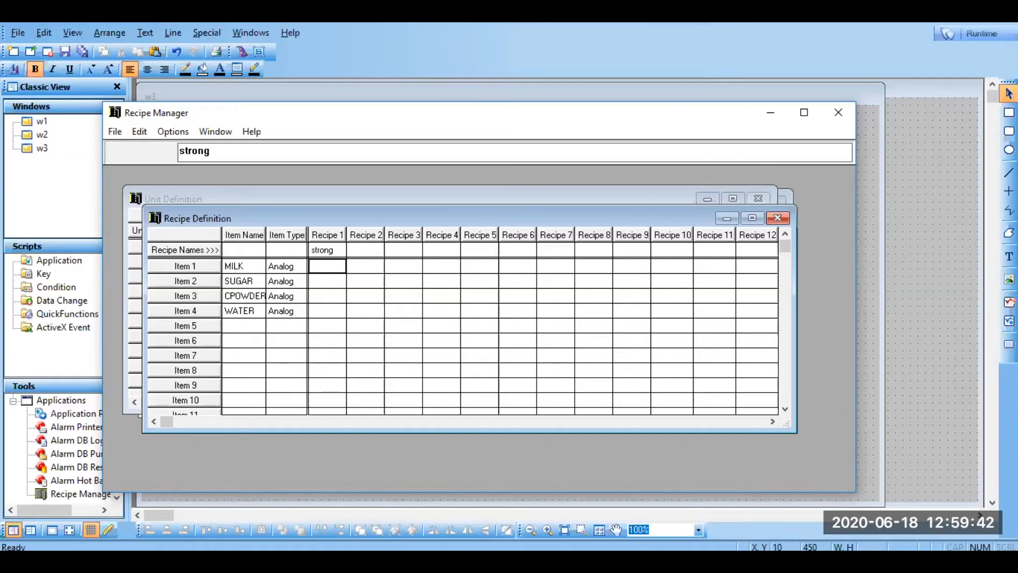
Set the strong recipe's quantities to MILK 40, SUGAR 30, CPOWDER 40 and WATER 10.
type("40")
key("Return")
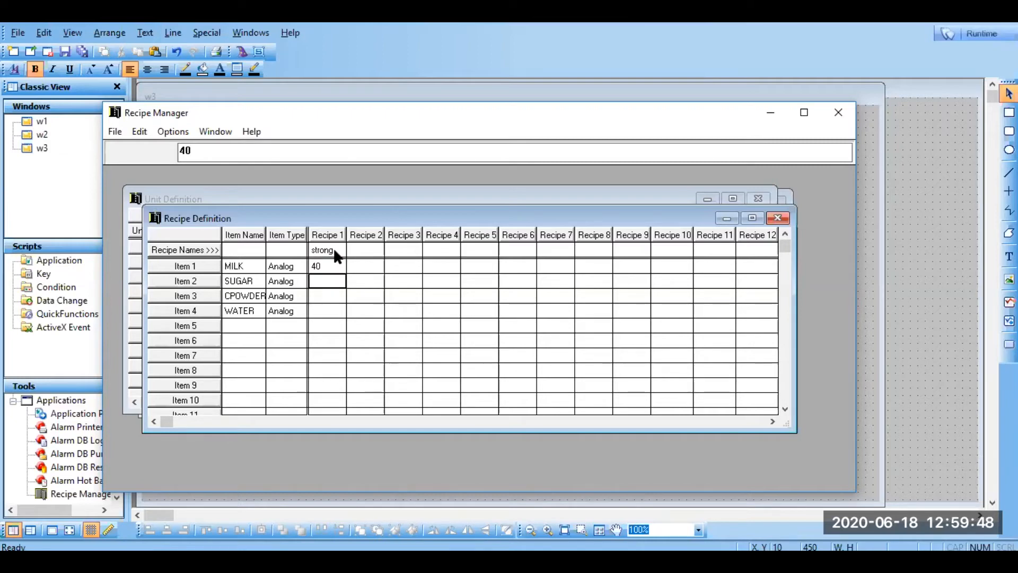
type("30")
key("Return")
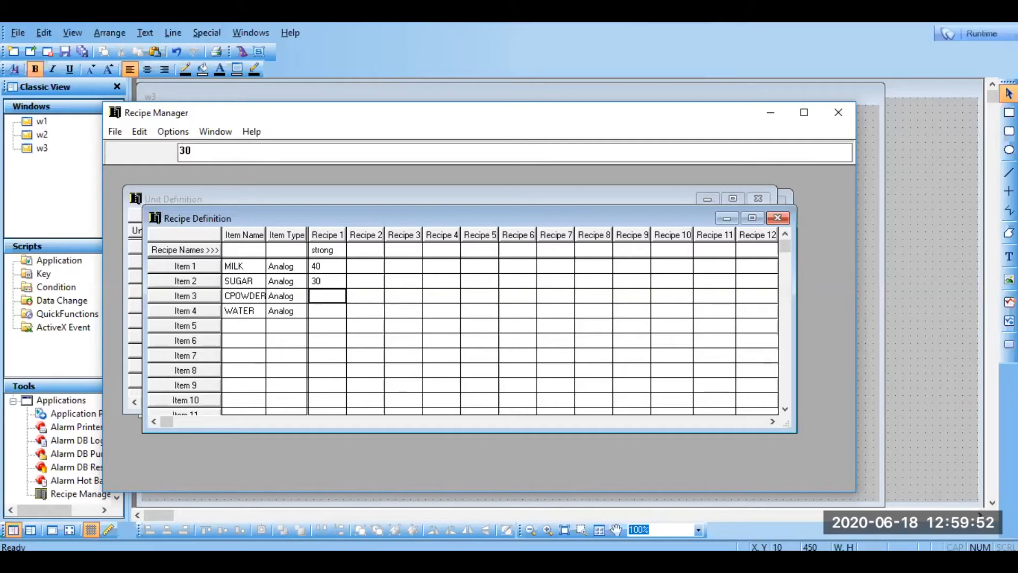
type("40")
key("Return")
type("10")
key("Return")
Define Recipe 2 as medium with MILK 30, SUGAR 30, CPOWDER 30 and WATER 20.
left_click(369, 254)
type("medium")
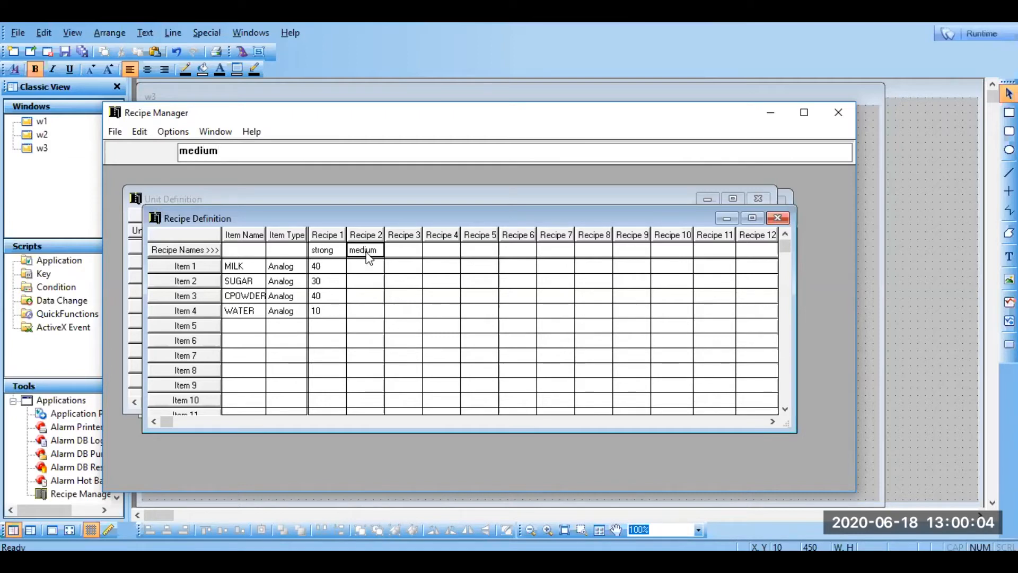
key("Return")
type("30")
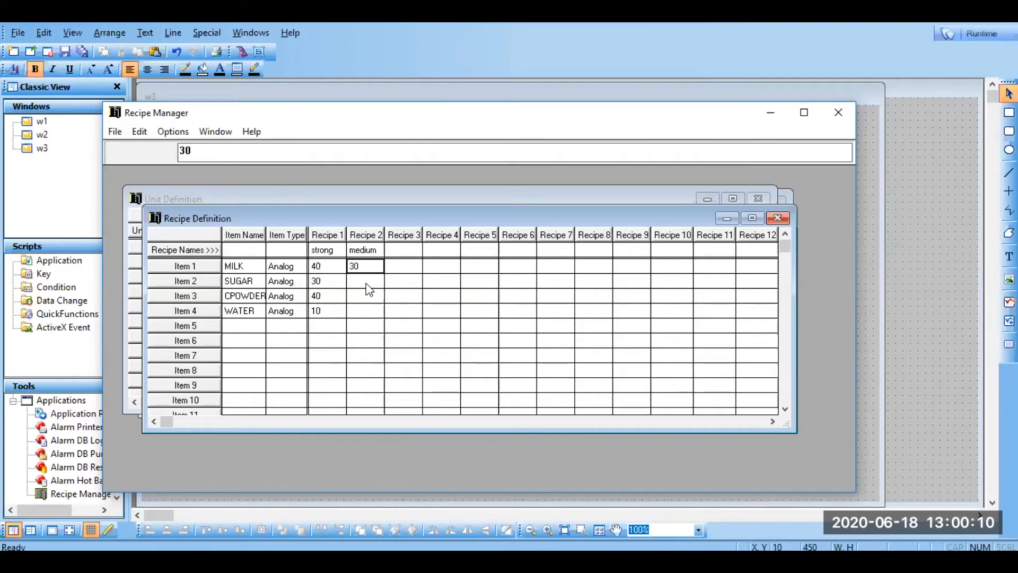
left_click(370, 289)
type("30")
key("Return")
type("30")
key("Return")
type("20")
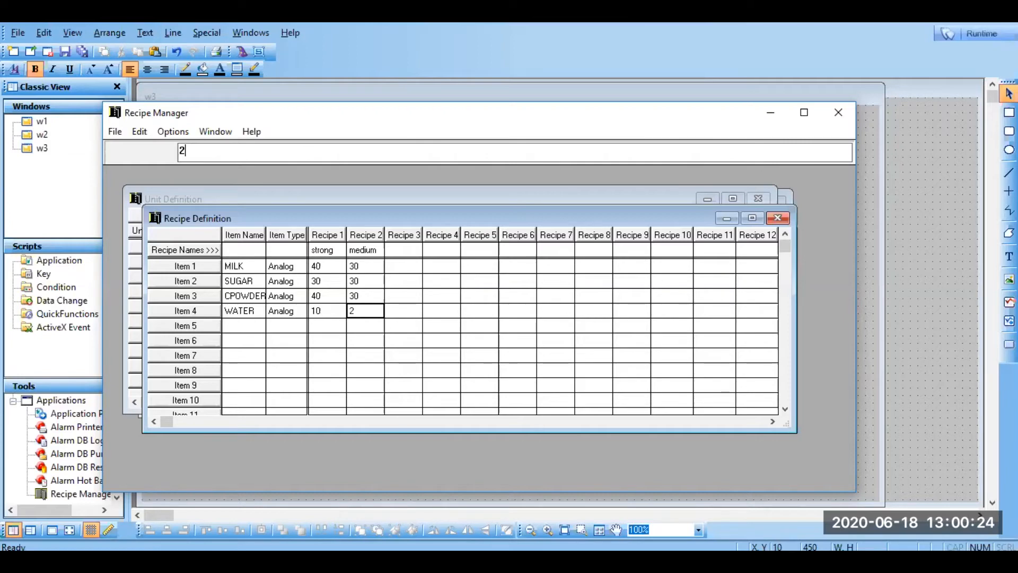
Name Recipe 3 lite in the Recipe Definition.
left_click(410, 254)
type("l")
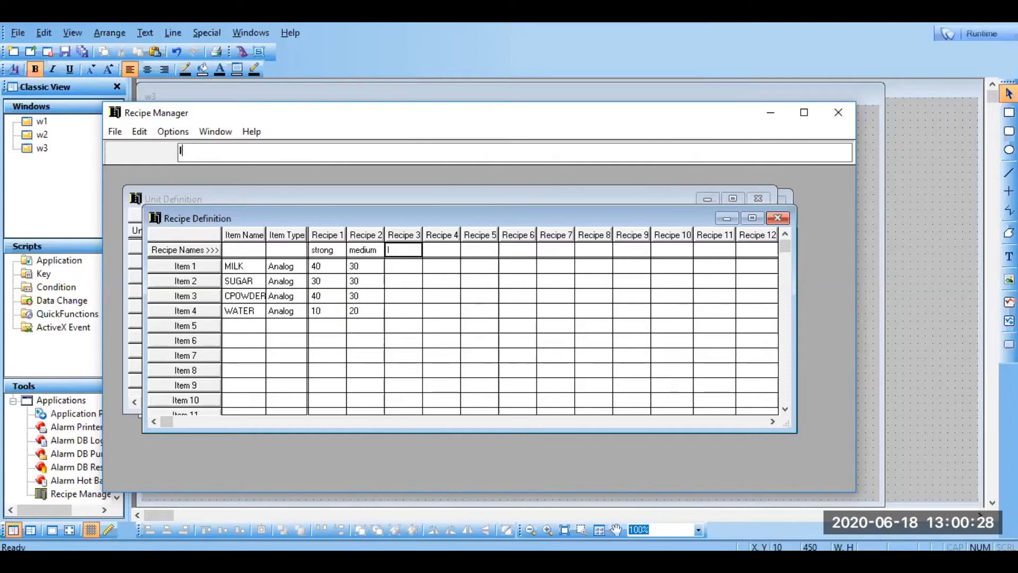
type("ite")
key("Return")
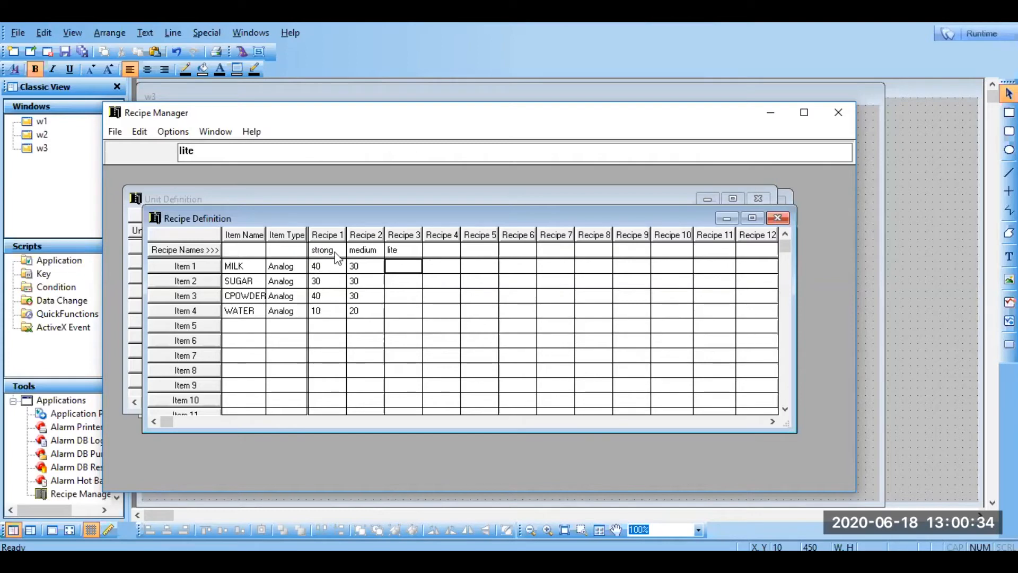
Set the lite recipe's quantities to MILK 20, SUGAR 20, CPOWDER 20 and WATER 30.
left_click(406, 272)
type("20")
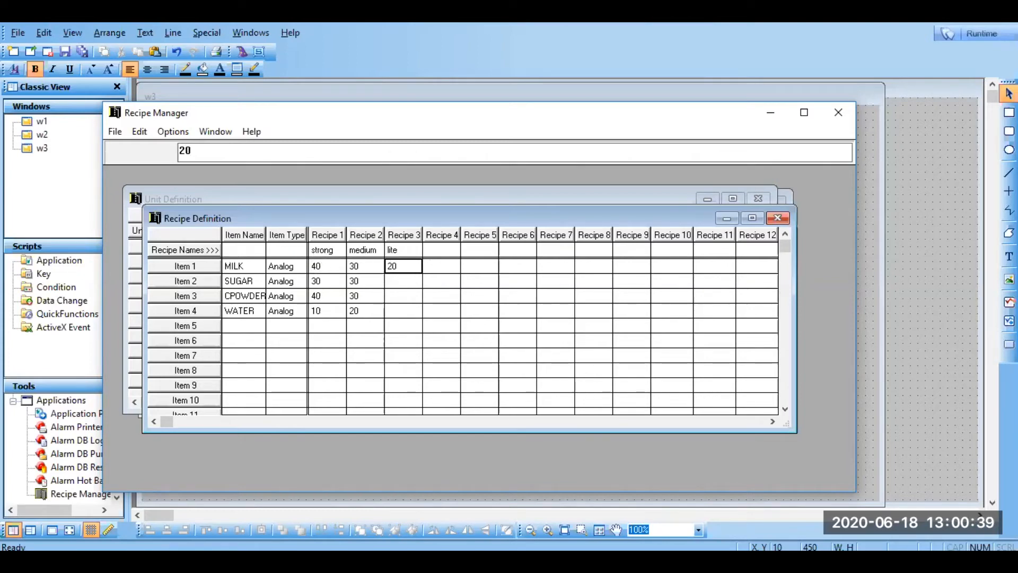
key("Return")
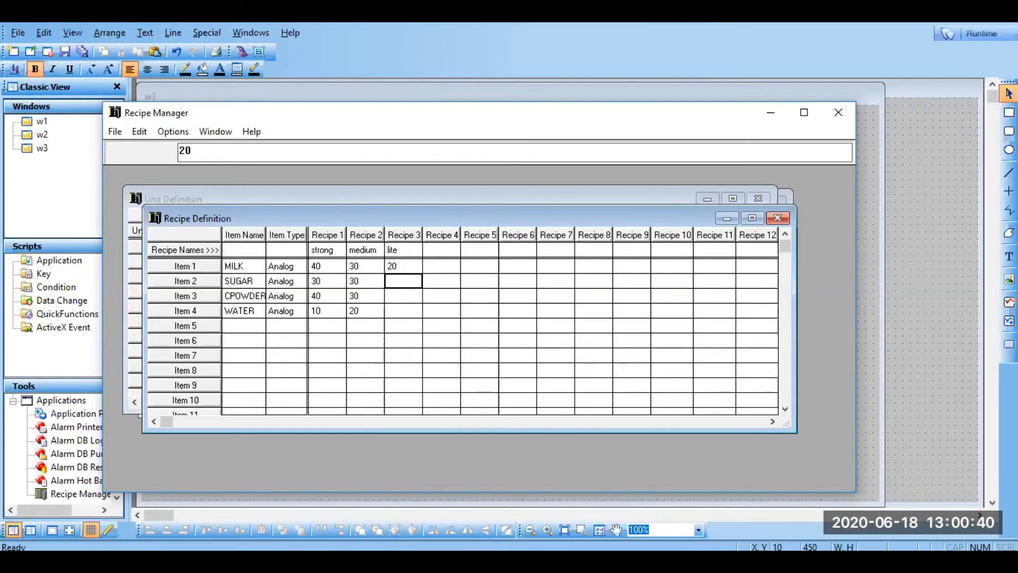
type("20")
key("Return")
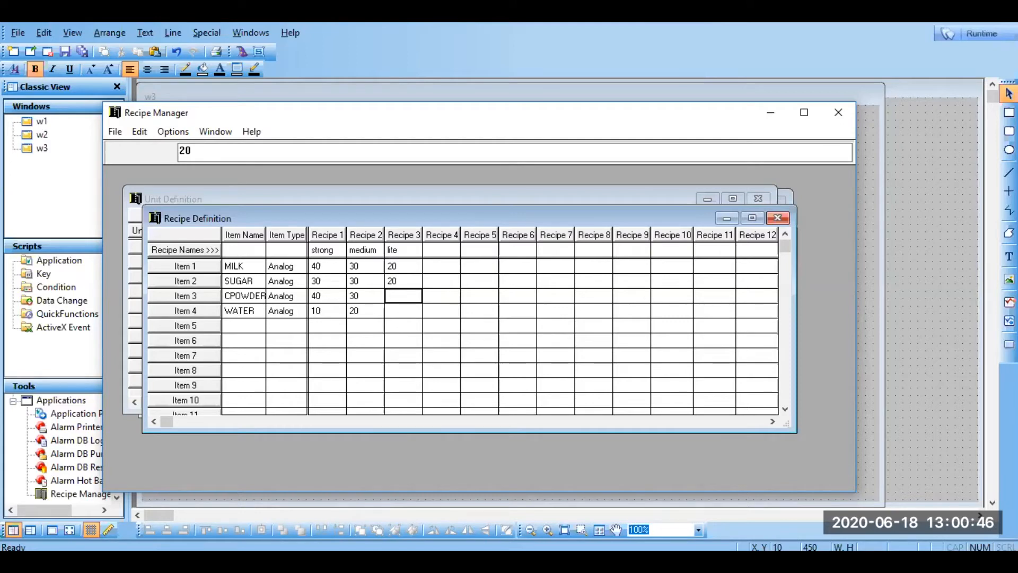
key("Return")
key("Down")
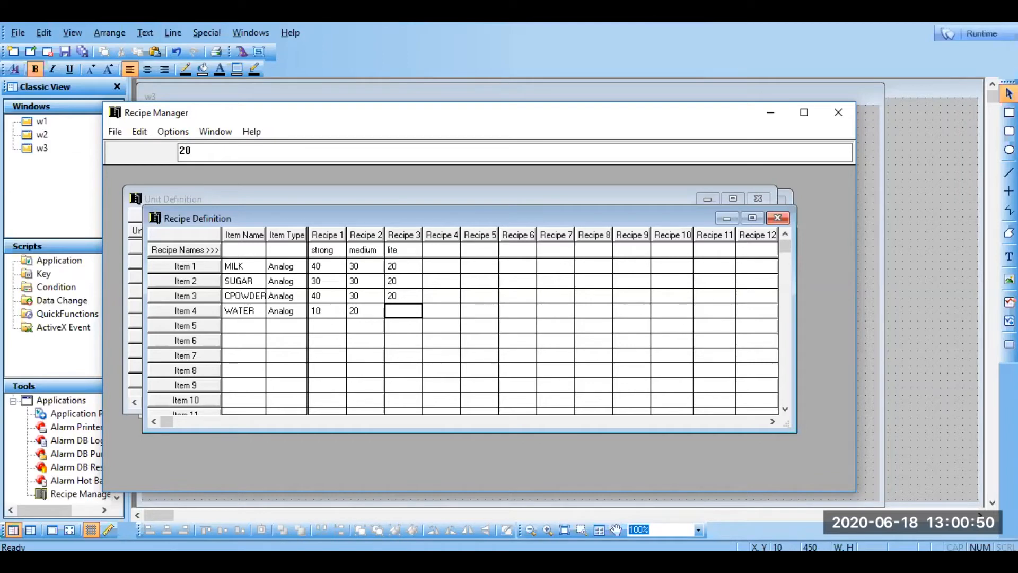
type("30")
key("Return")
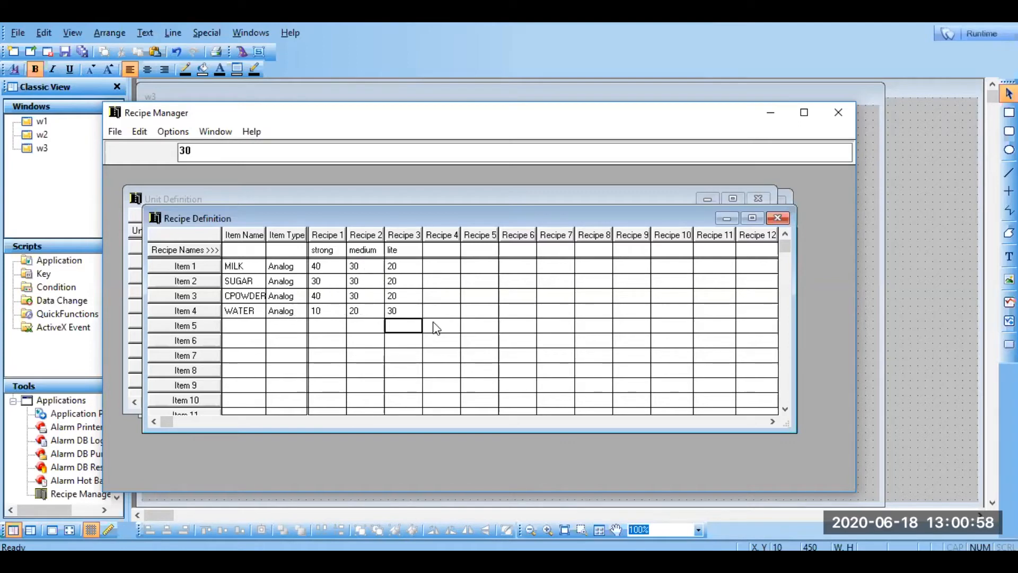
Save the recipe template as cofee in the INTOUCH-RECIPE folder as a CSV template.
left_click(393, 312)
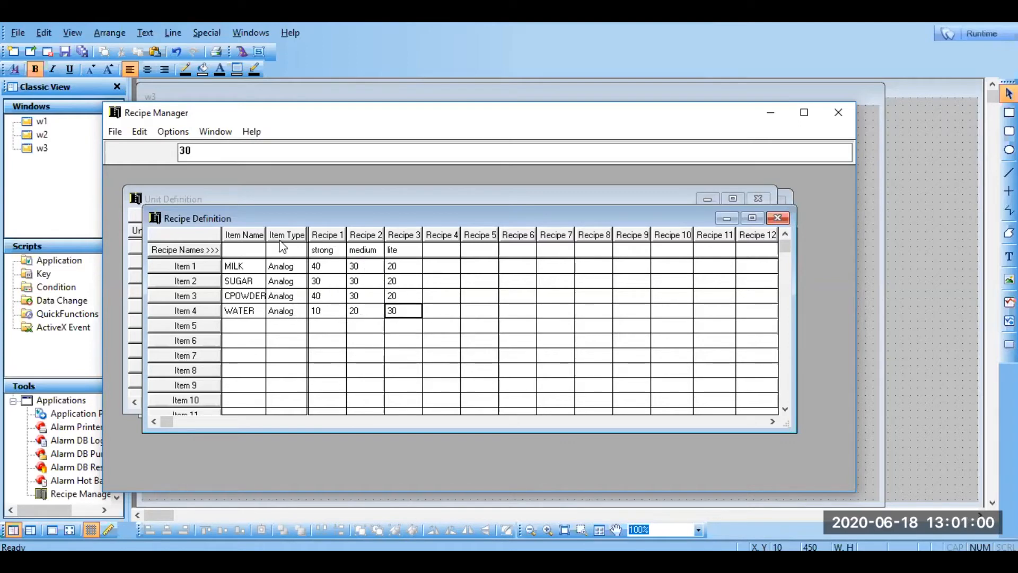
left_click(114, 135)
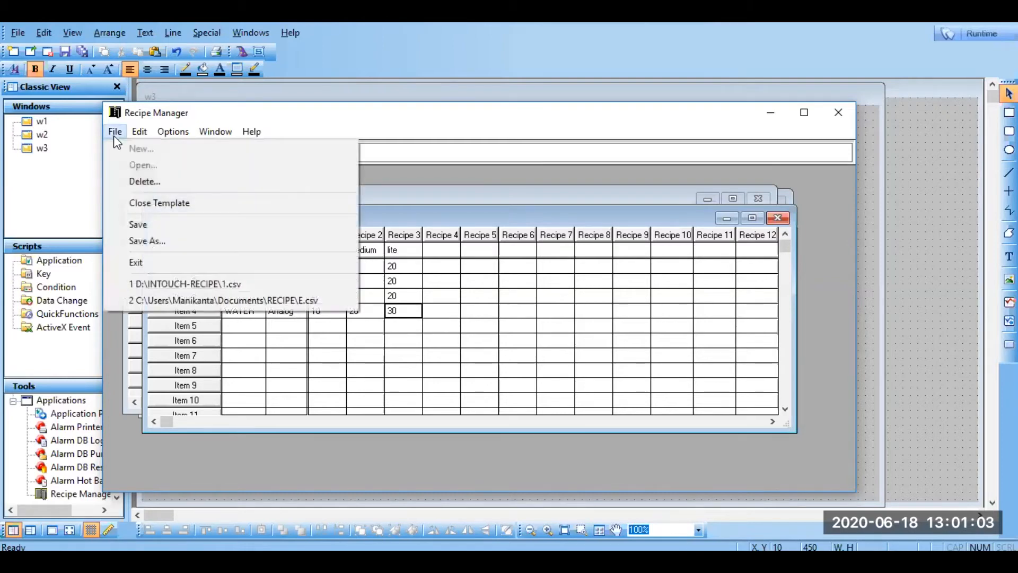
left_click(148, 224)
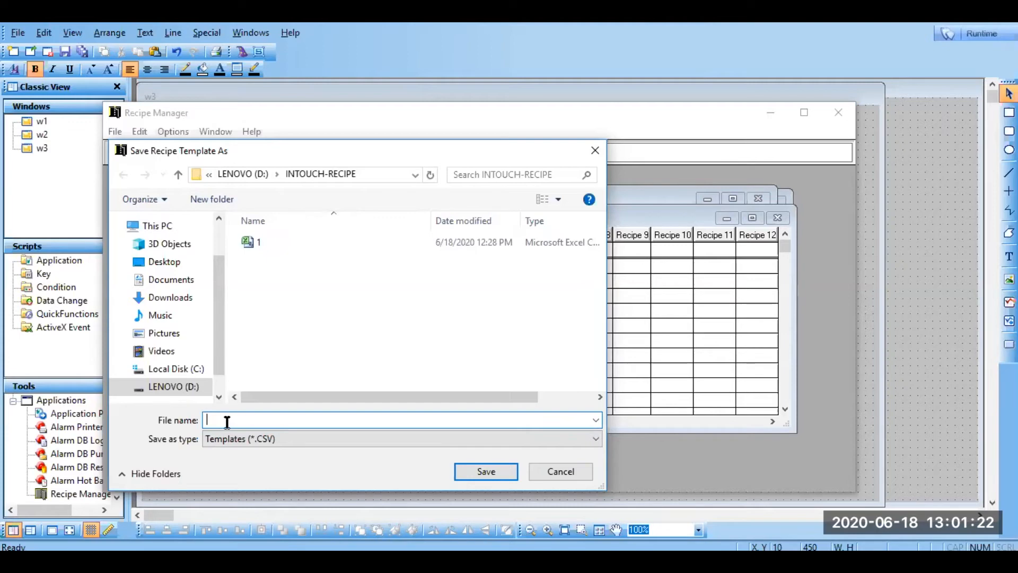
type("cofee")
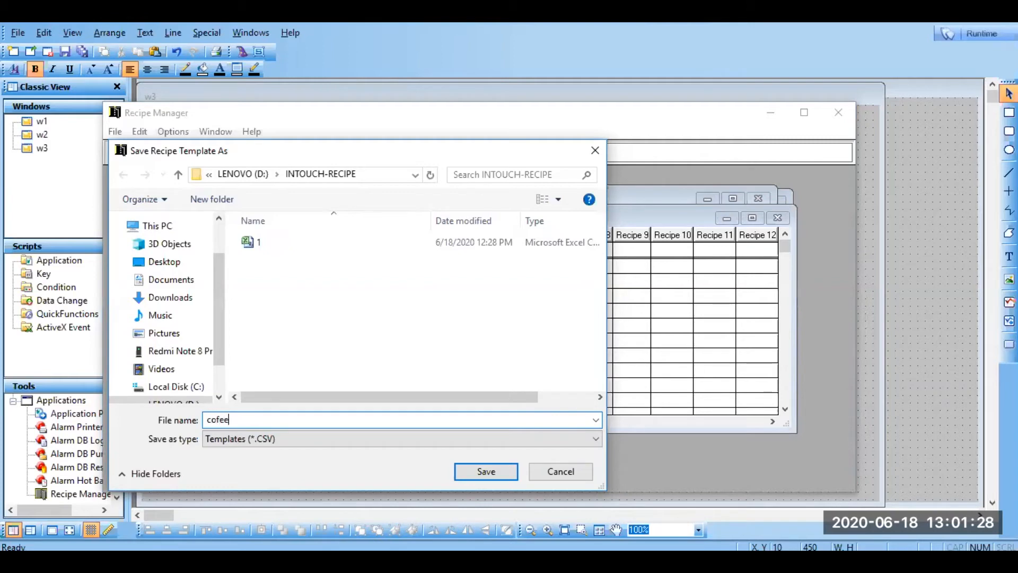
left_click(466, 472)
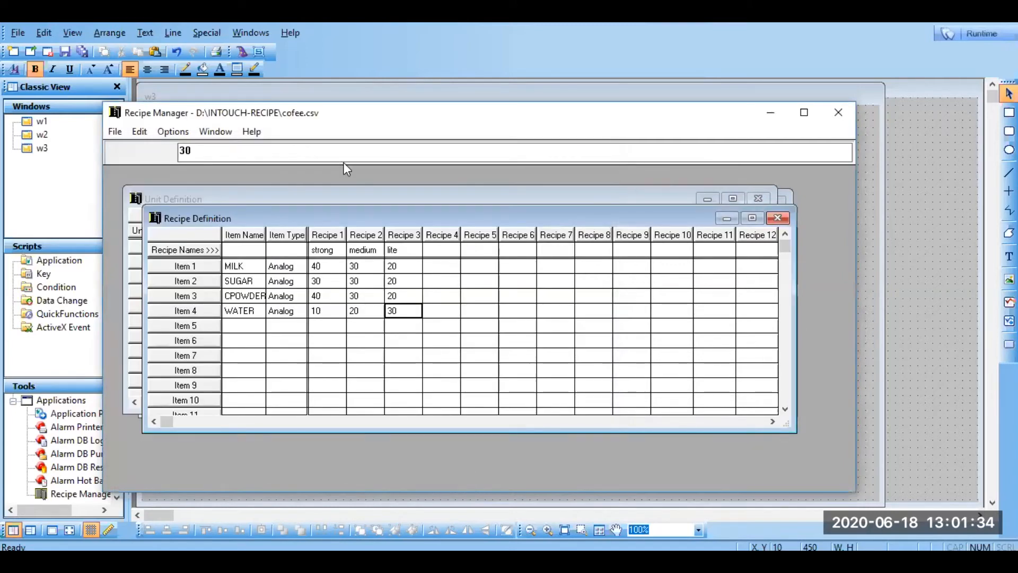
Maximize Recipe Manager and tile the Recipe, Unit and Template Definition windows side by side.
double_click(226, 114)
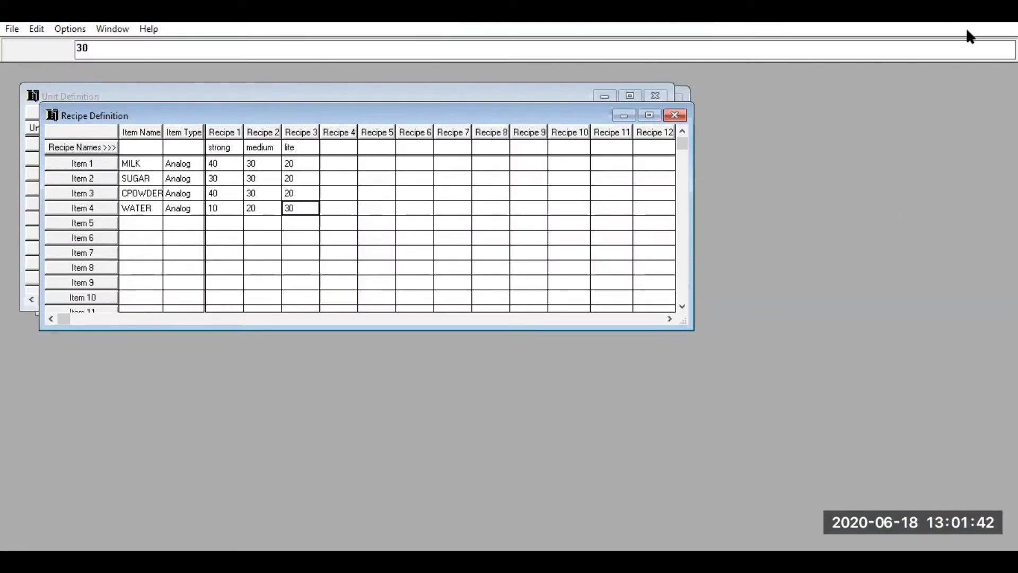
left_click(11, 30)
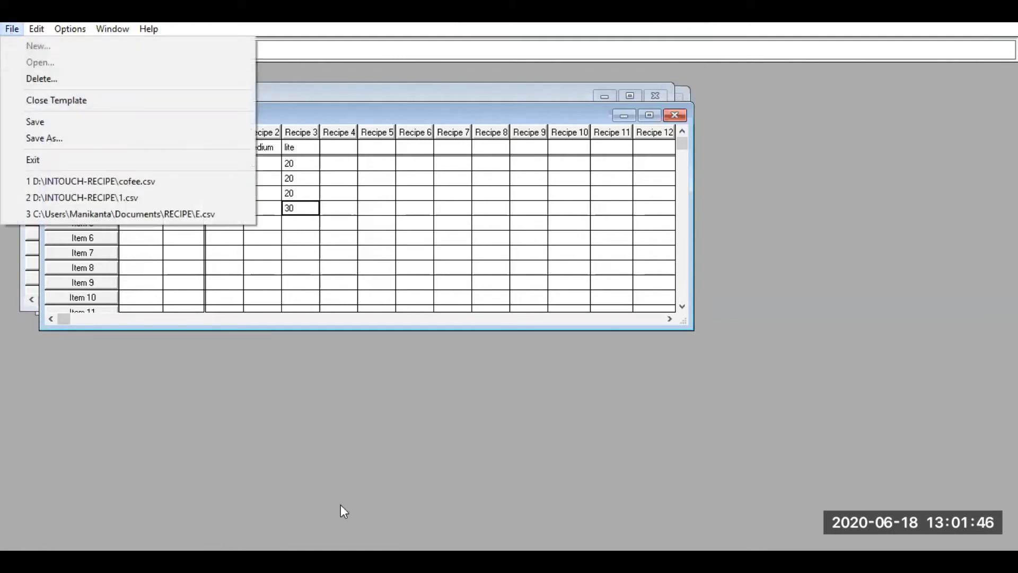
left_click(412, 425)
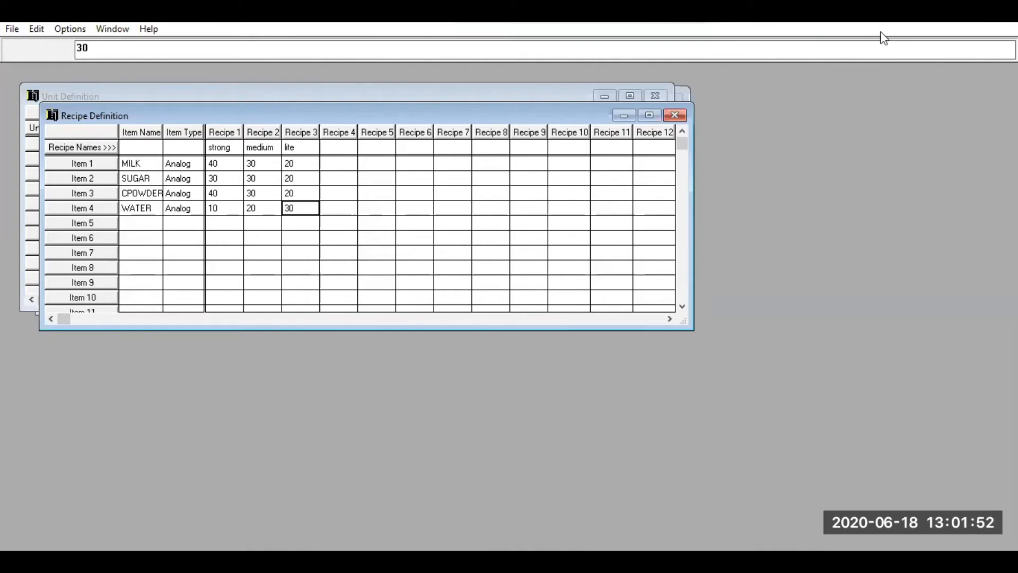
left_click(37, 30)
mouse_move(121, 29)
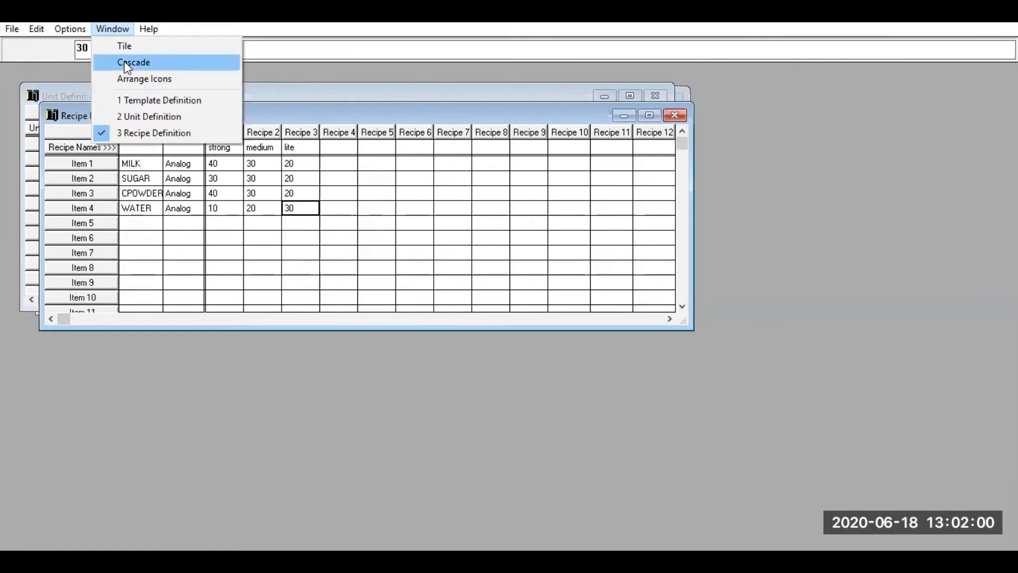
left_click(131, 47)
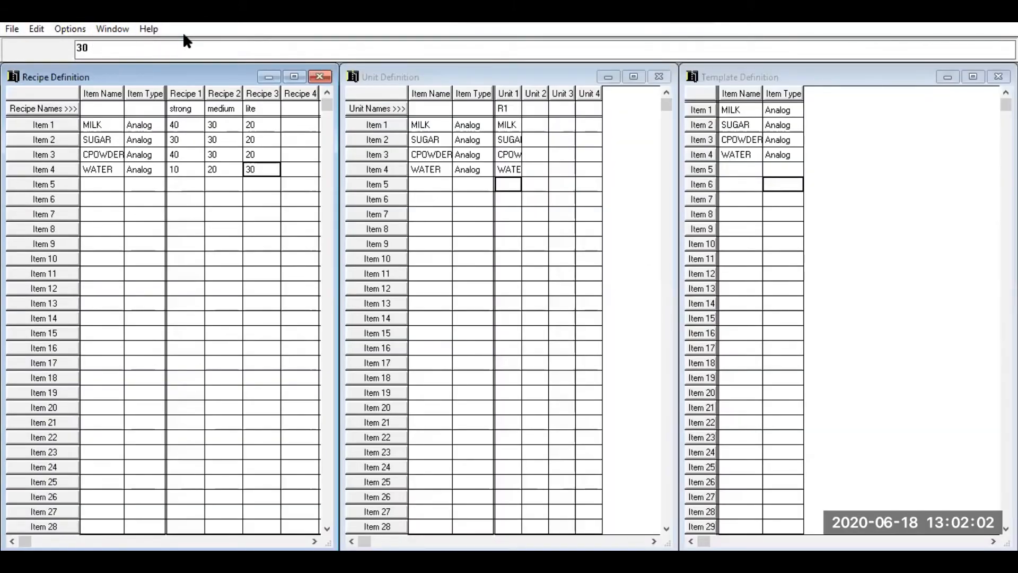
left_click(122, 32)
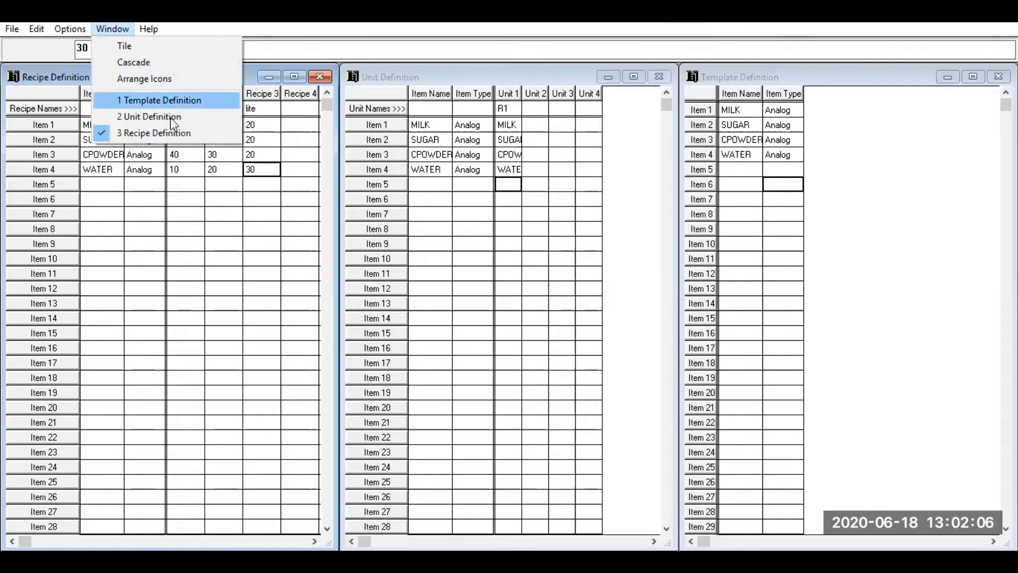
left_click(170, 79)
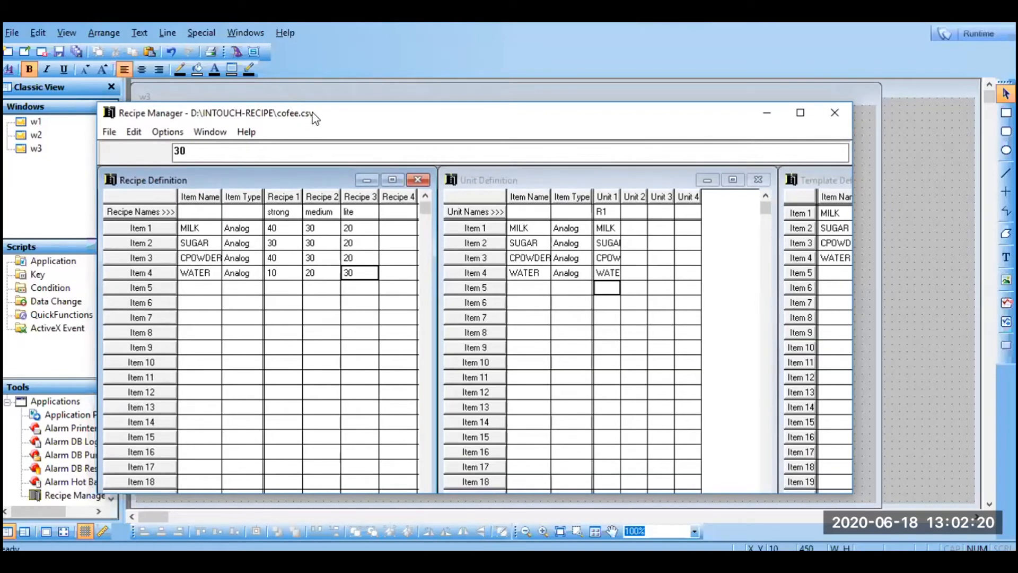
Save the recipe template again in the restored Recipe Manager window and minimize it.
left_click_drag(306, 118, 295, 114)
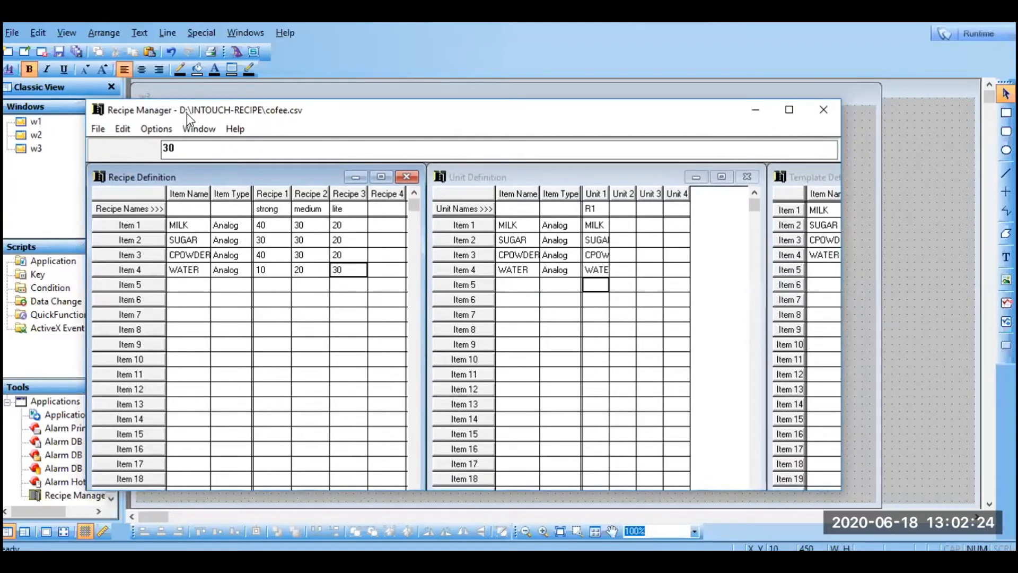
double_click(247, 113)
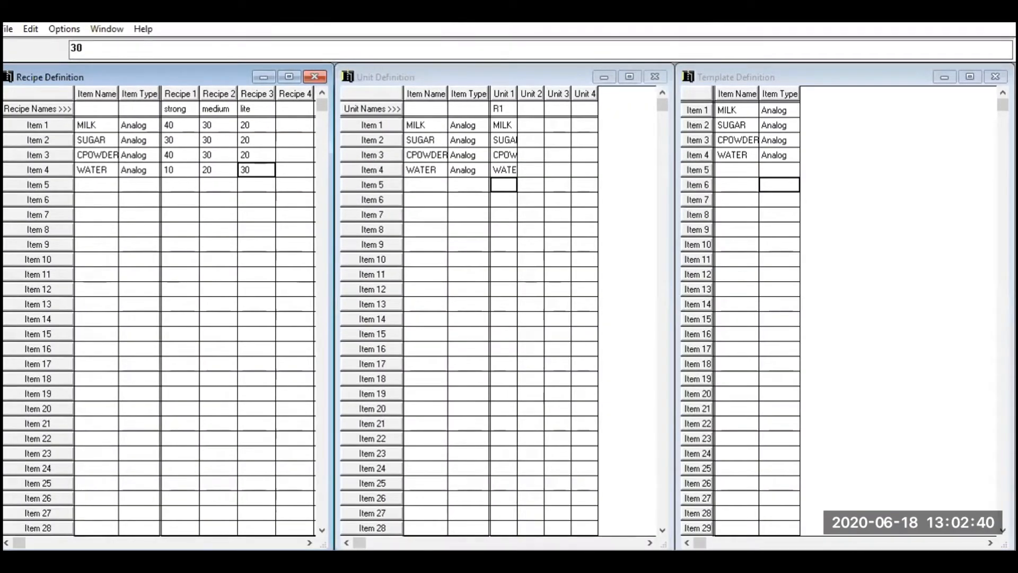
double_click(260, 11)
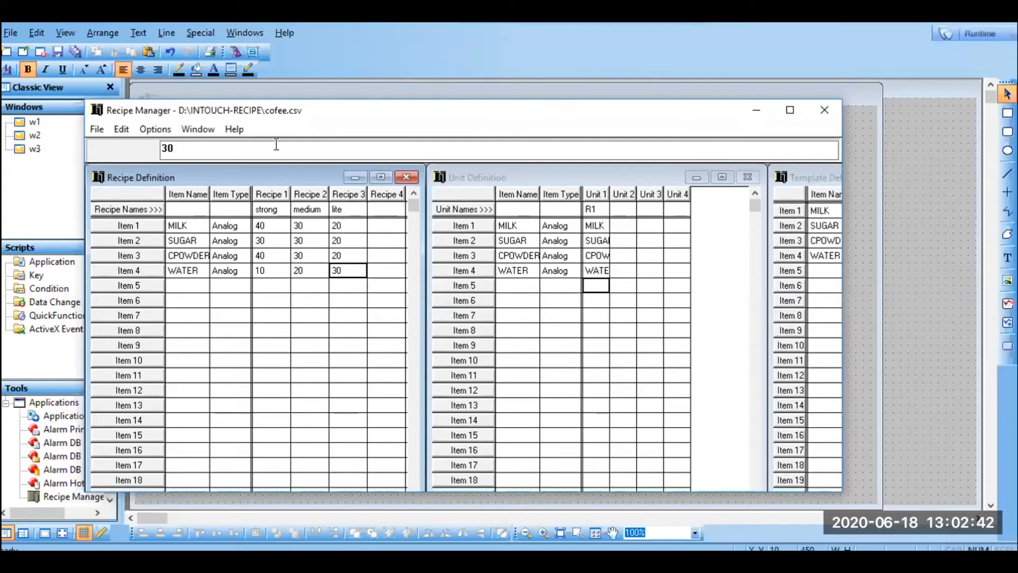
left_click(95, 129)
left_click(124, 225)
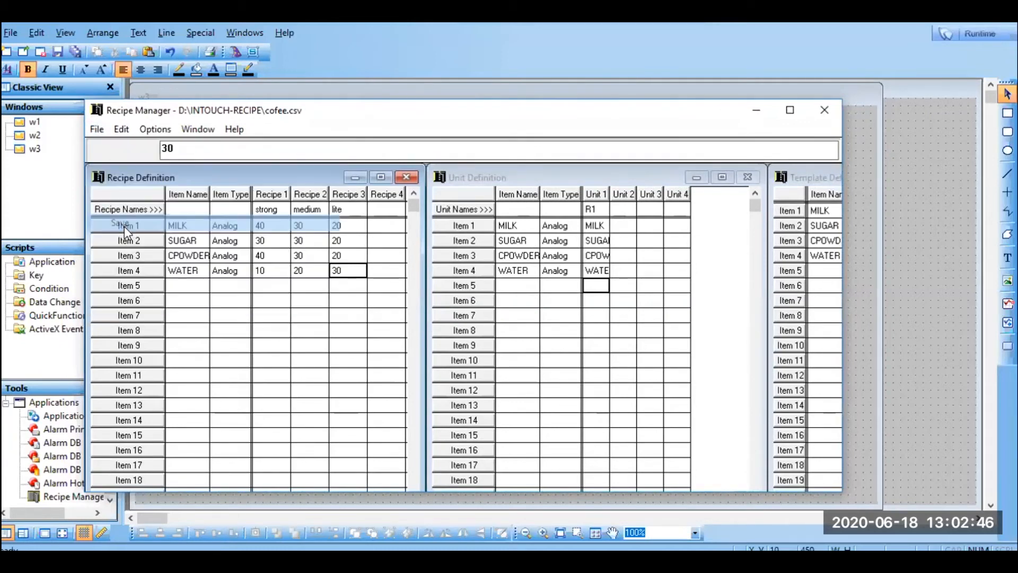
left_click(750, 113)
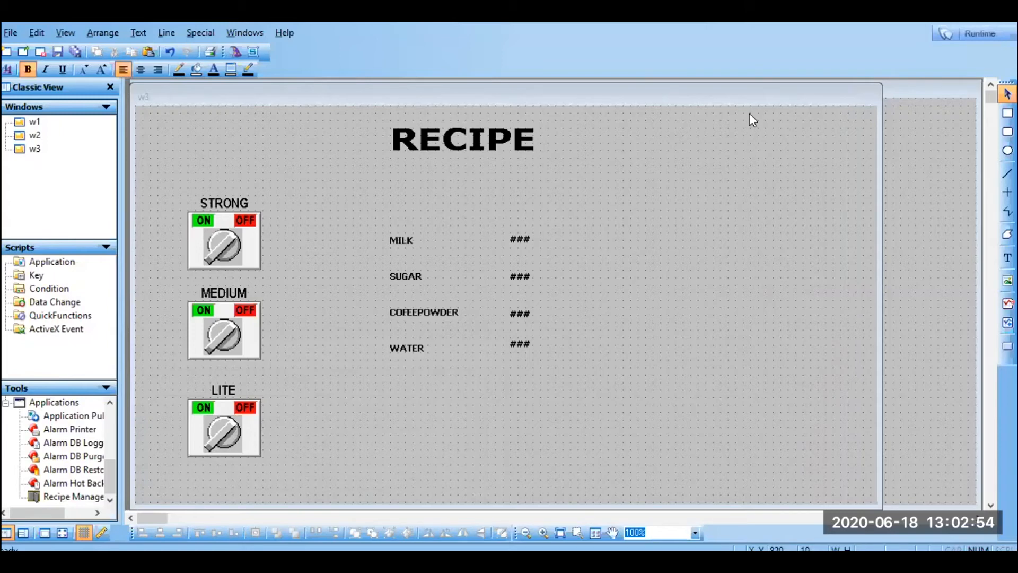
Open the window script of w3 and set its condition type to On Show.
right_click(654, 260)
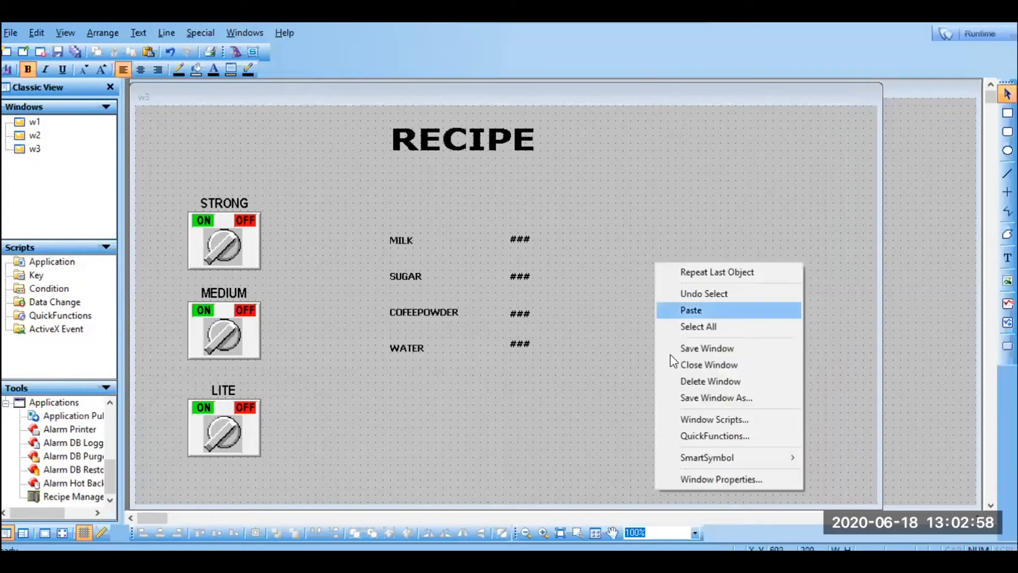
left_click(706, 420)
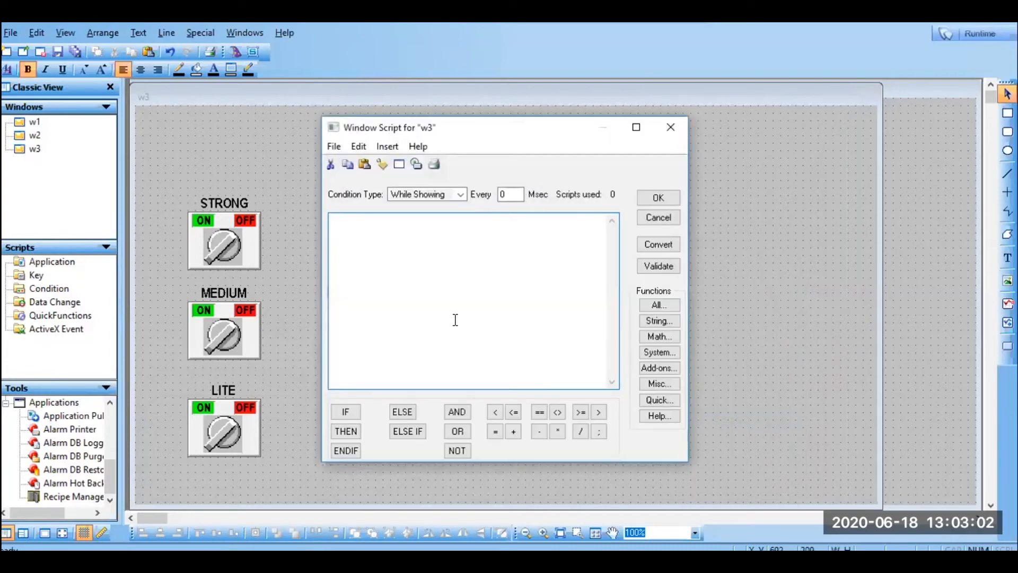
left_click(460, 193)
left_click(425, 207)
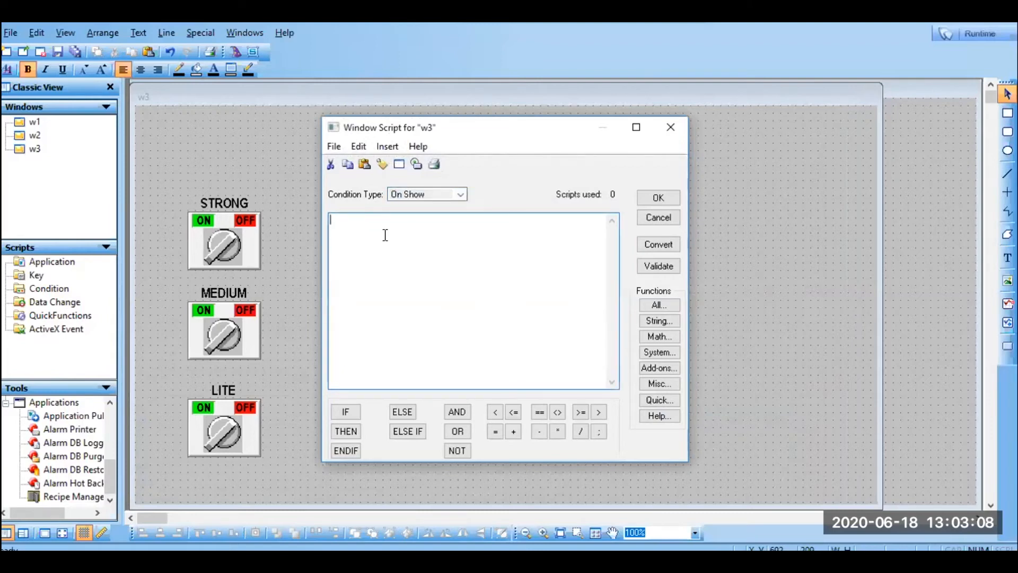
Add the line MEDIUM=0; to the On Show script, picking the MEDIUM tag from the tag list.
double_click(385, 235)
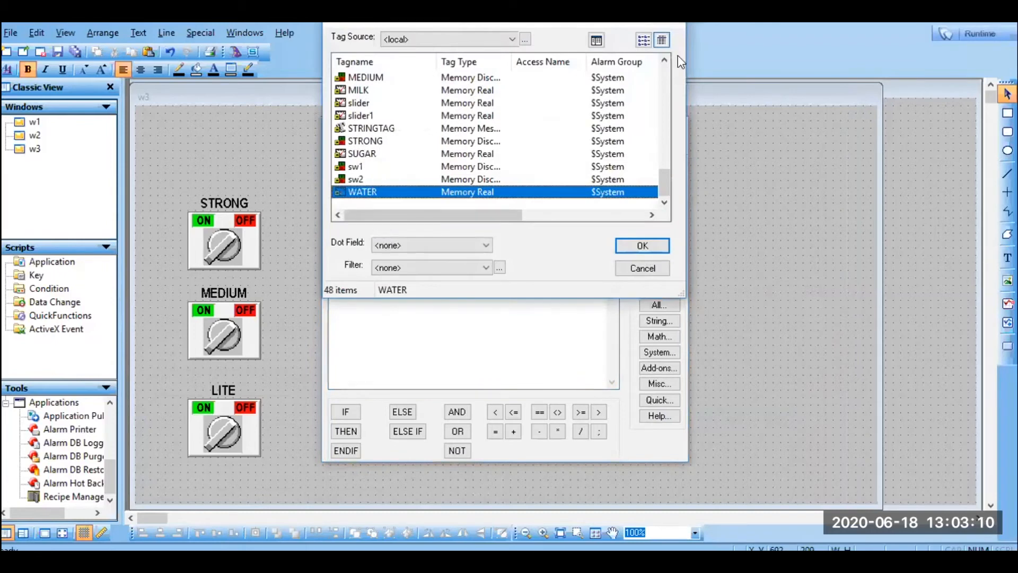
double_click(479, 78)
type("=0")
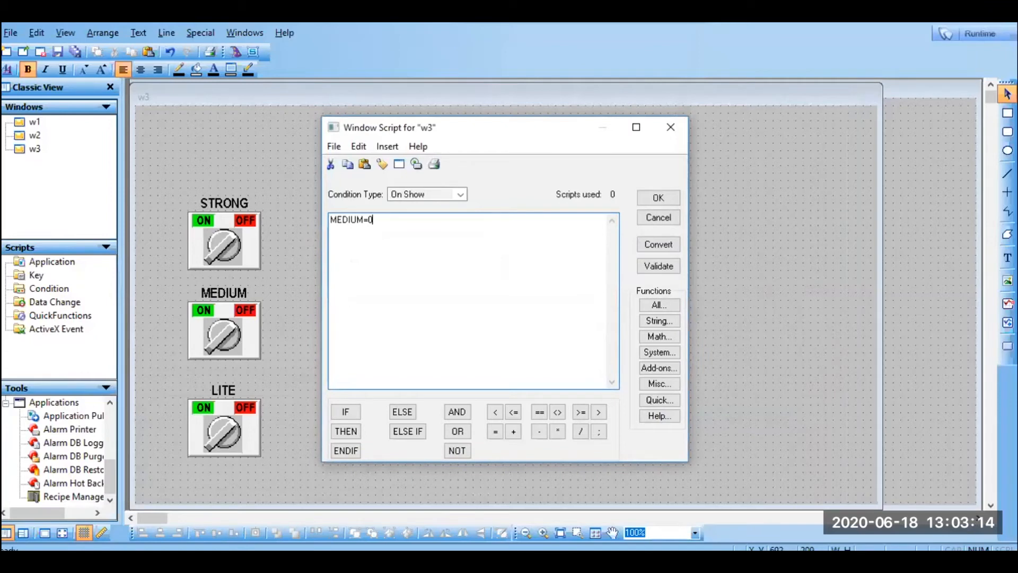
type(";")
key("Return")
key("Up")
Add the line LITE=0; to the On Show script, picking the LITE tag from the tag list.
double_click(336, 232)
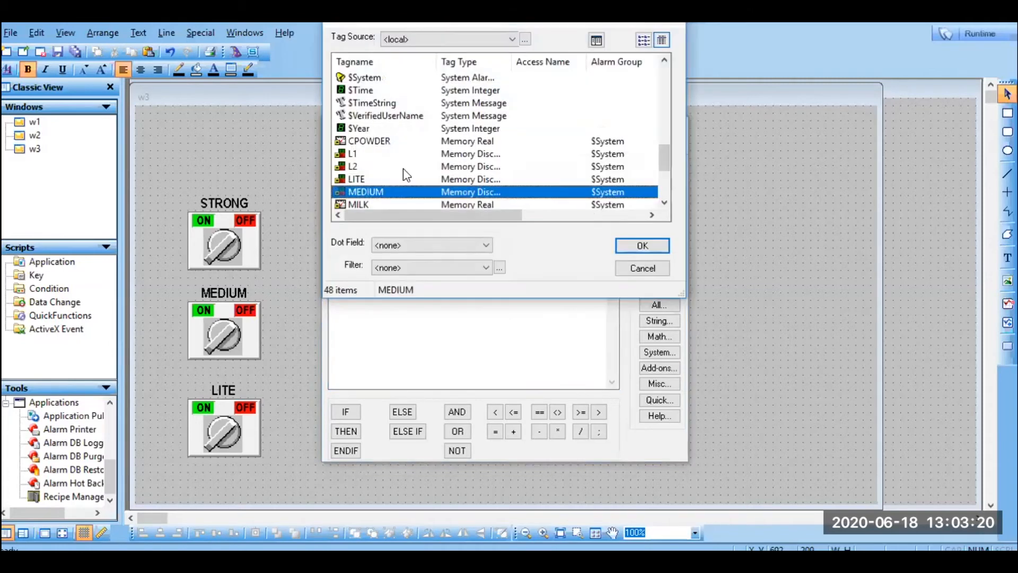
left_click(663, 59)
left_click(664, 59)
left_click(664, 60)
left_click(663, 59)
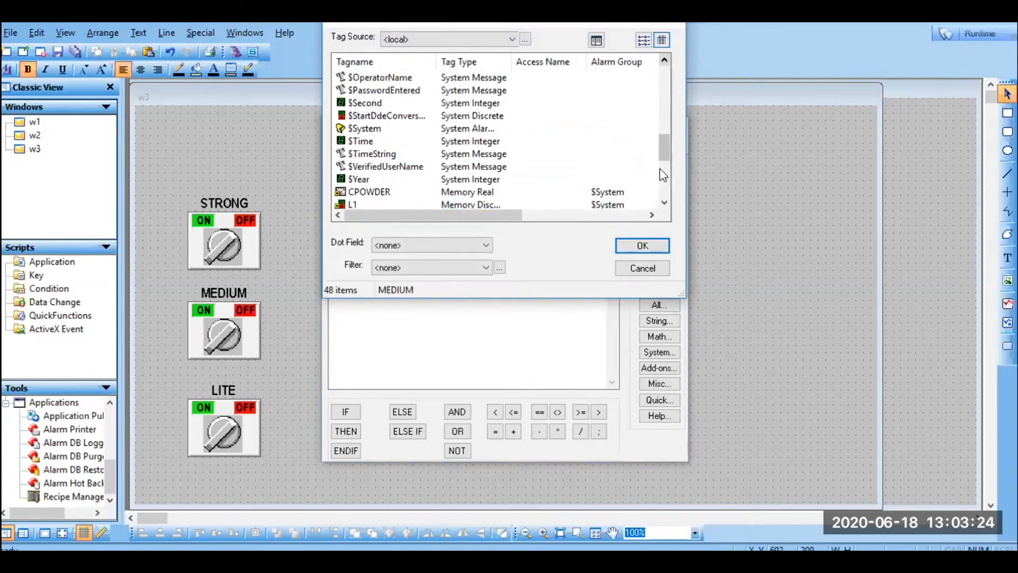
left_click(664, 202)
left_click(664, 202)
left_click(664, 202)
left_click(664, 203)
left_click(664, 203)
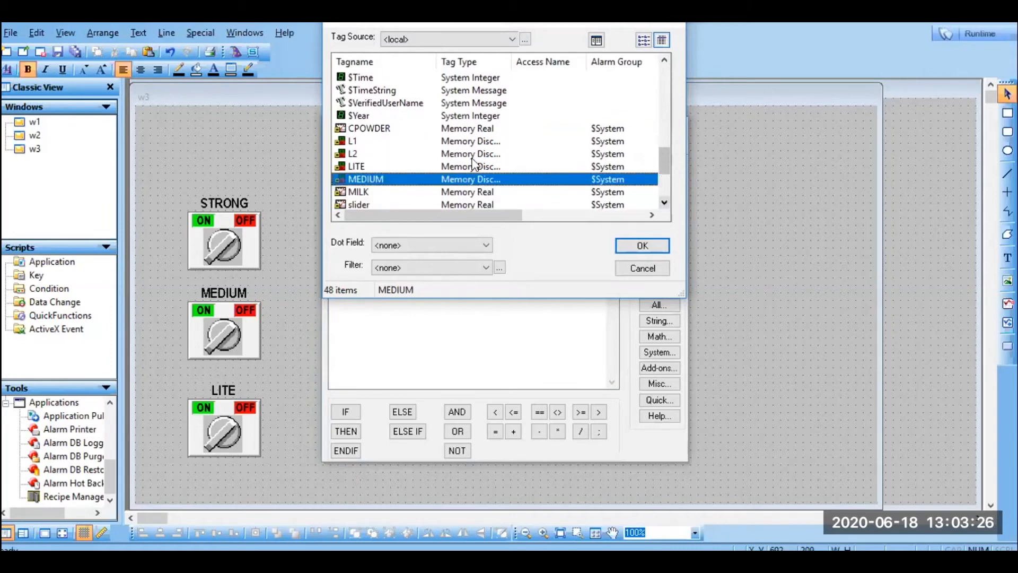
double_click(458, 164)
type("=0;")
key("Return")
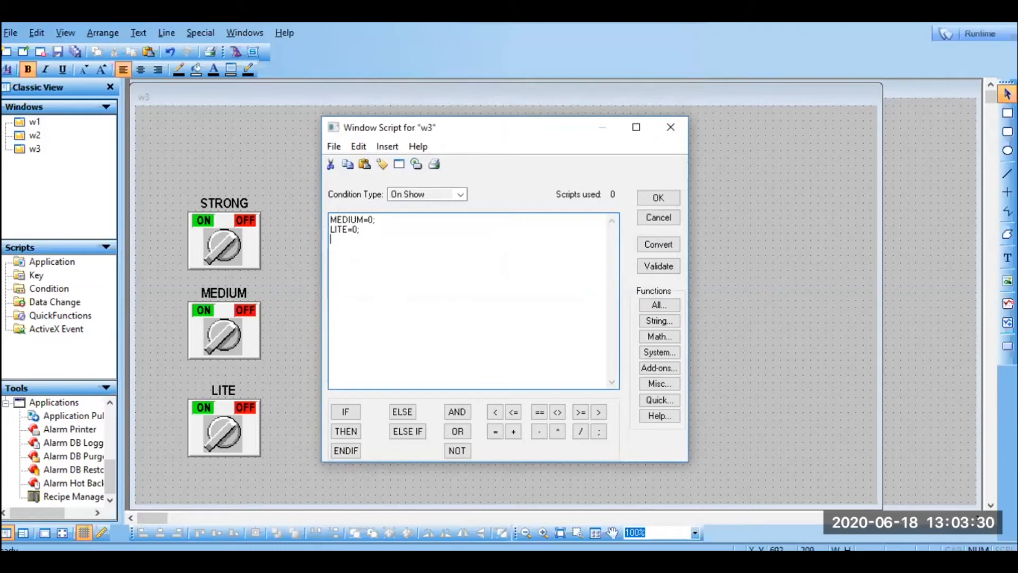
Complete the On Show script with the line STRONG=0; using the STRONG tag from the tag list.
double_click(345, 250)
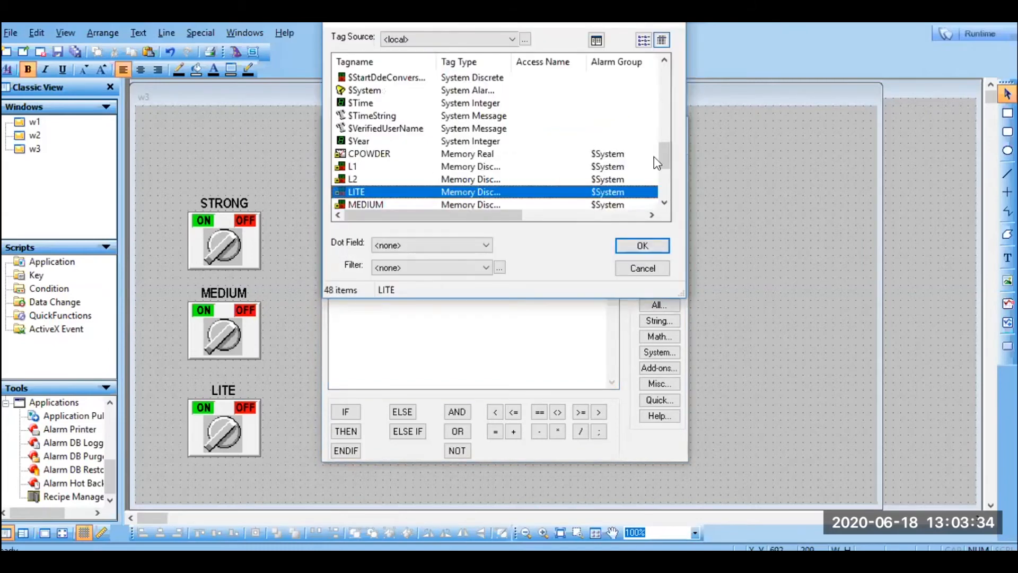
scroll(659, 180, "down", 4)
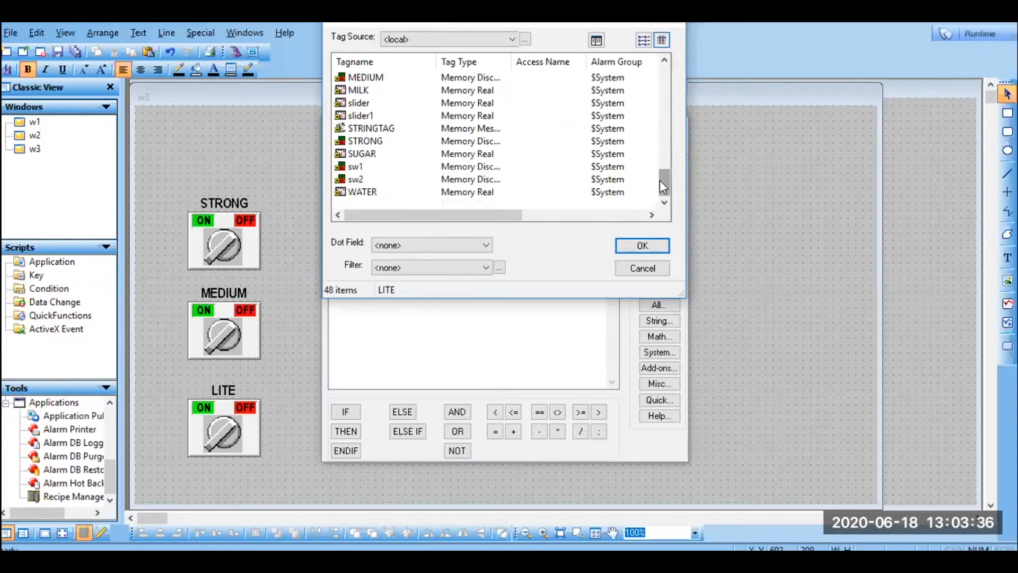
double_click(374, 141)
type("=0")
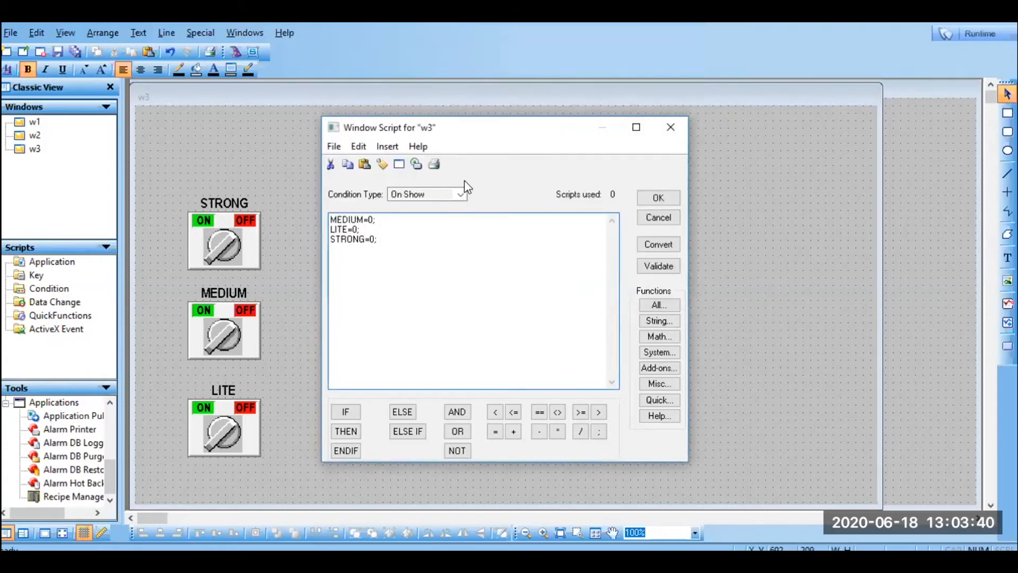
Switch the condition type to While Showing and enter the condition if STRONG==1 THEN on separate lines.
left_click(459, 194)
left_click(432, 217)
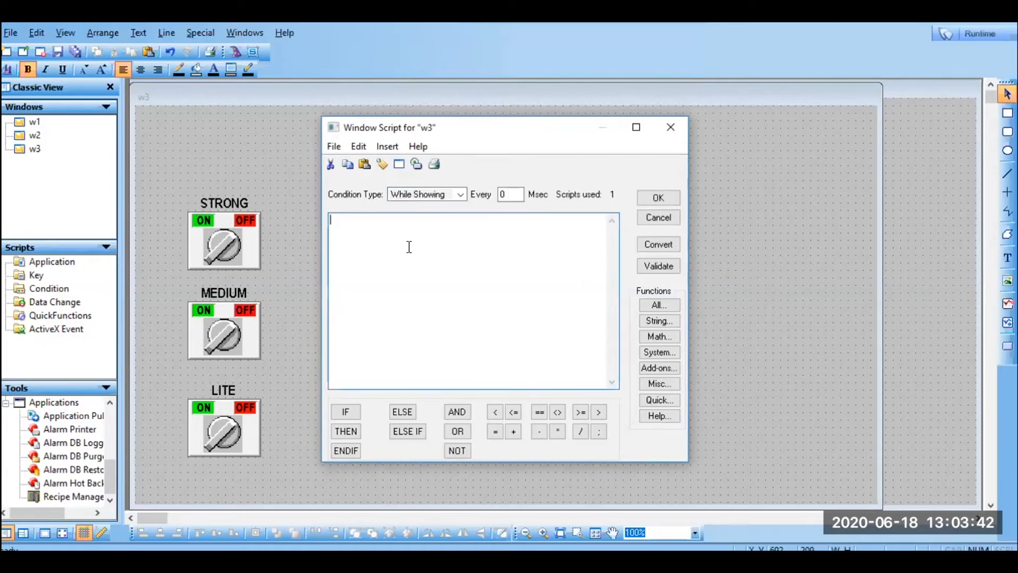
left_click(410, 247)
type("if")
key("Return")
type("STRONG==1")
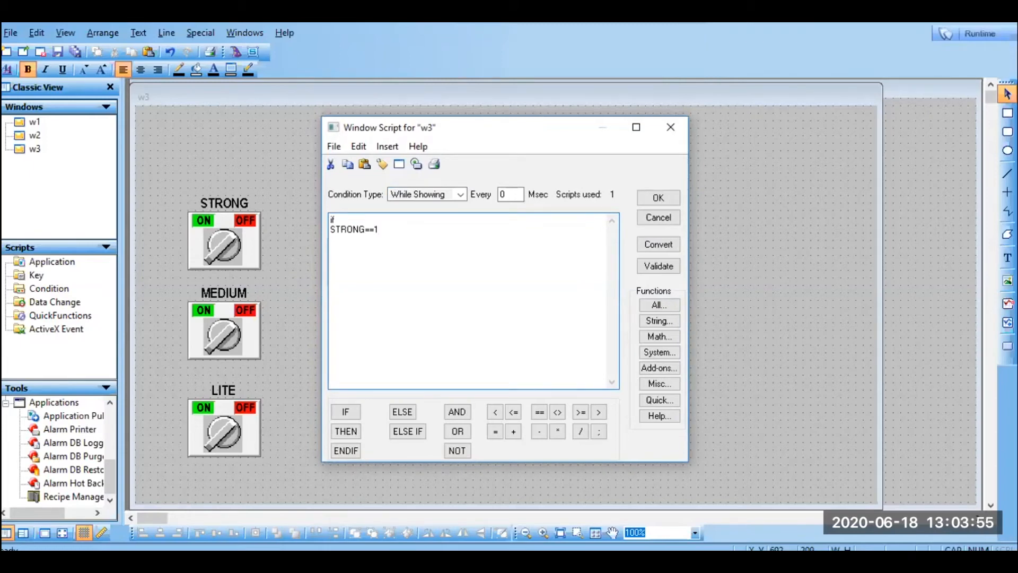
key("Return")
type("THEN")
key("Return")
left_click(657, 305)
type("RecipeLoad")
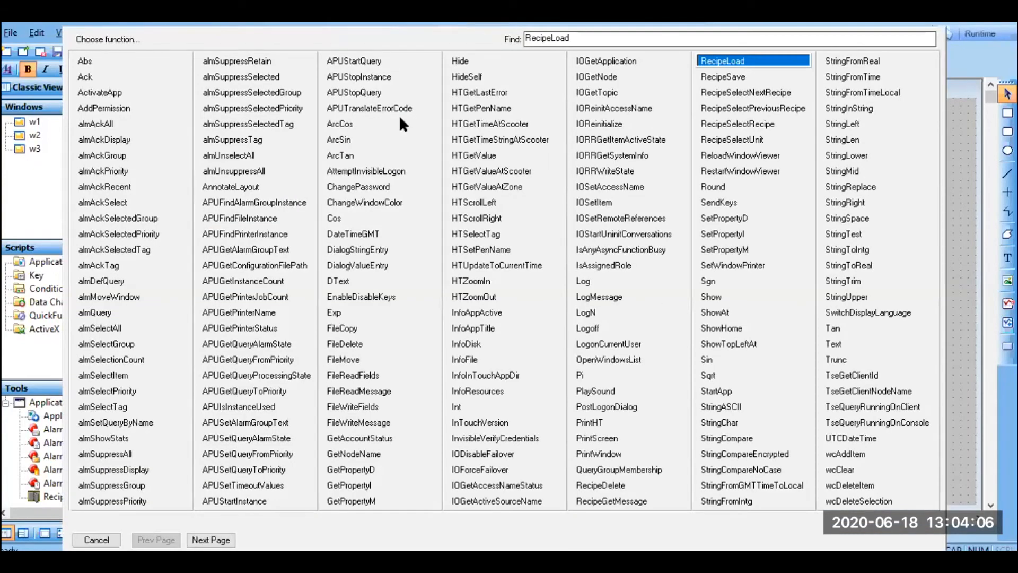
double_click(717, 75)
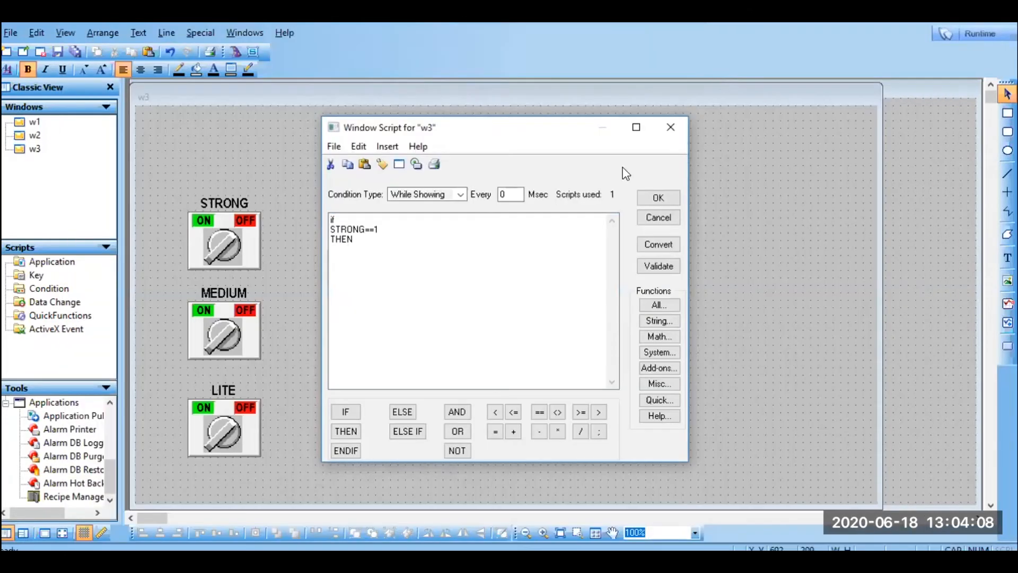
left_click(520, 249)
left_click_drag(411, 285, 317, 276)
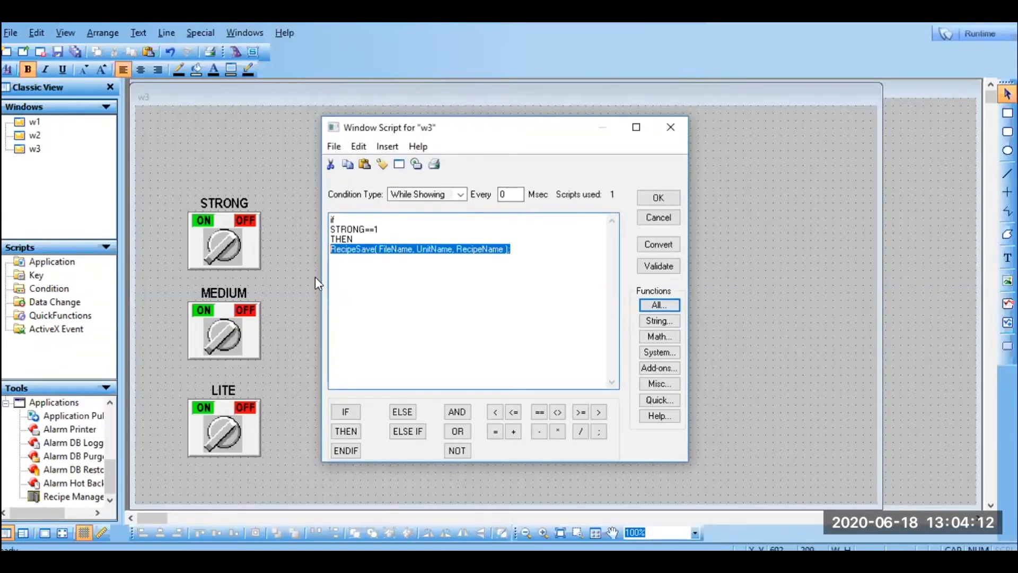
key("Delete")
Replace the selected RecipeSave line in the While Showing script with the RecipeLoad function from the complete function list.
left_click(652, 298)
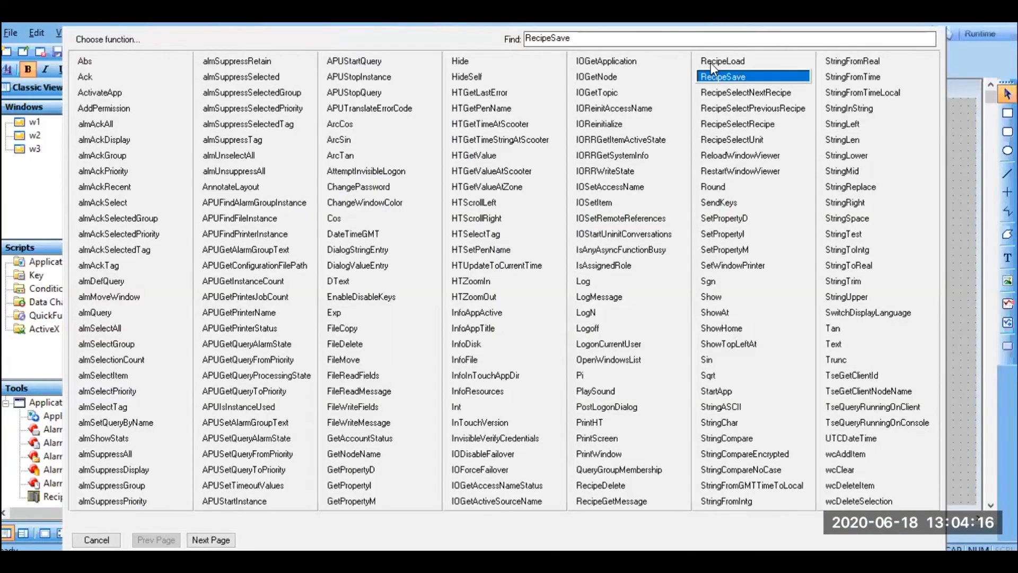
left_click(711, 63)
left_click(651, 300)
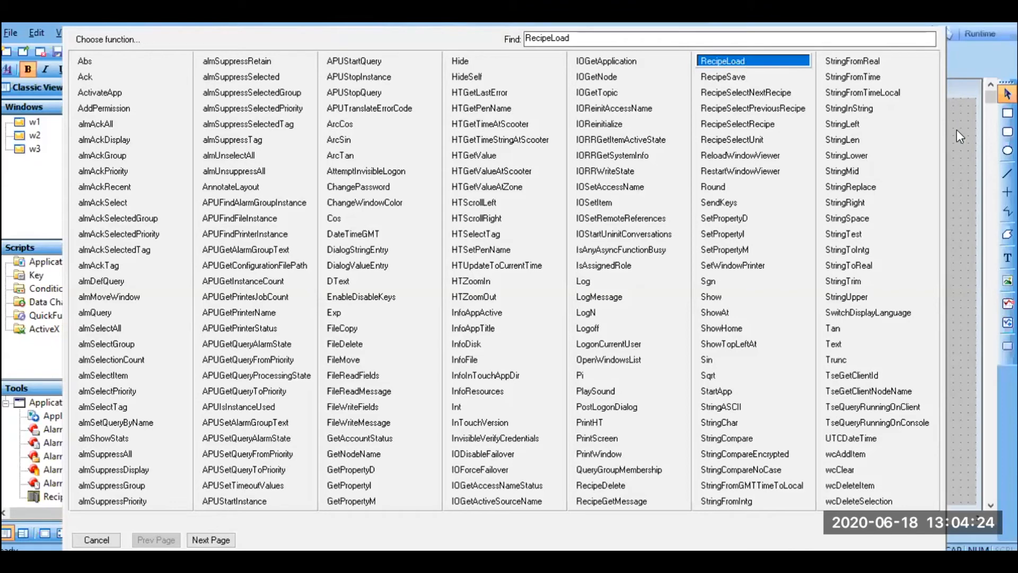
key("Return")
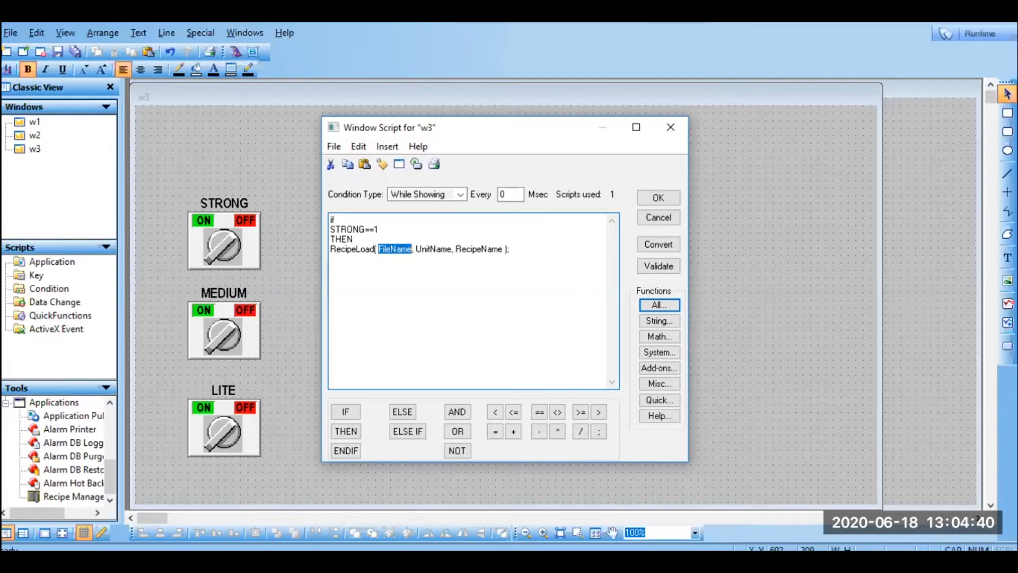
Consult the recipe file in Recipe Manager, moving its window below the script, and replace RecipeLoad's FileName placeholder with empty double quotes.
key("alt+Tab")
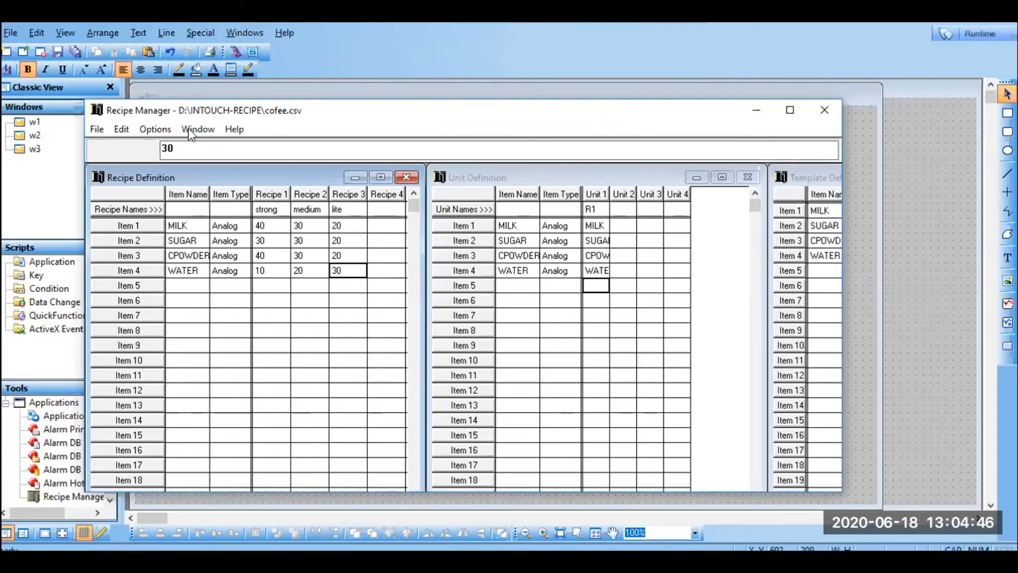
left_click_drag(191, 111, 293, 320)
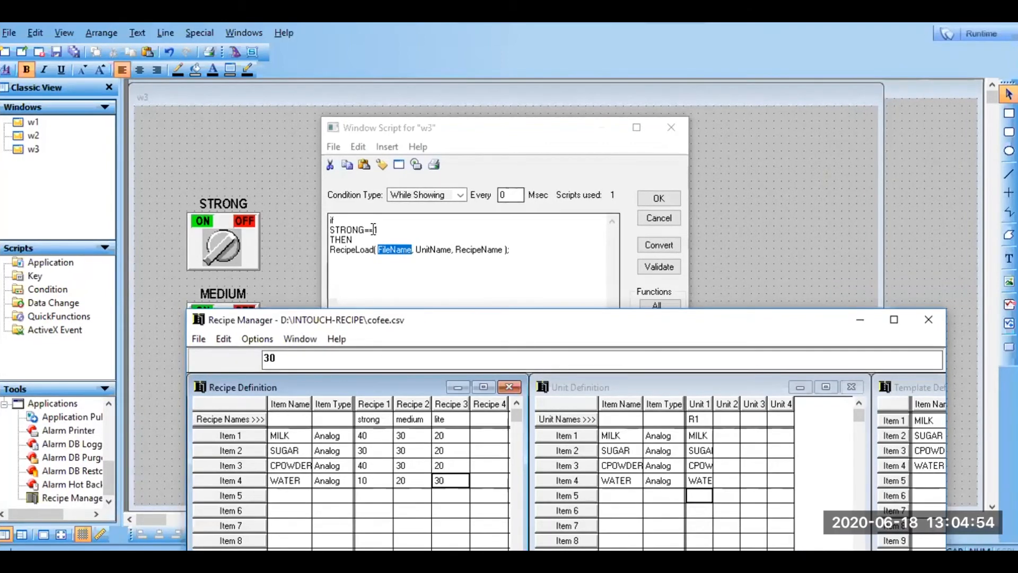
key("Delete")
left_click(401, 253)
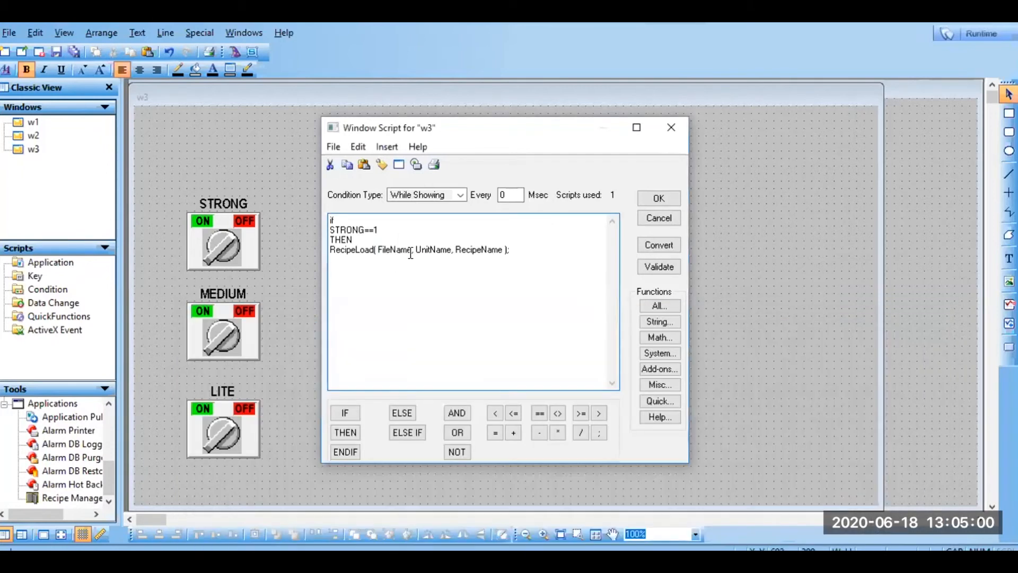
left_click_drag(411, 252, 378, 263)
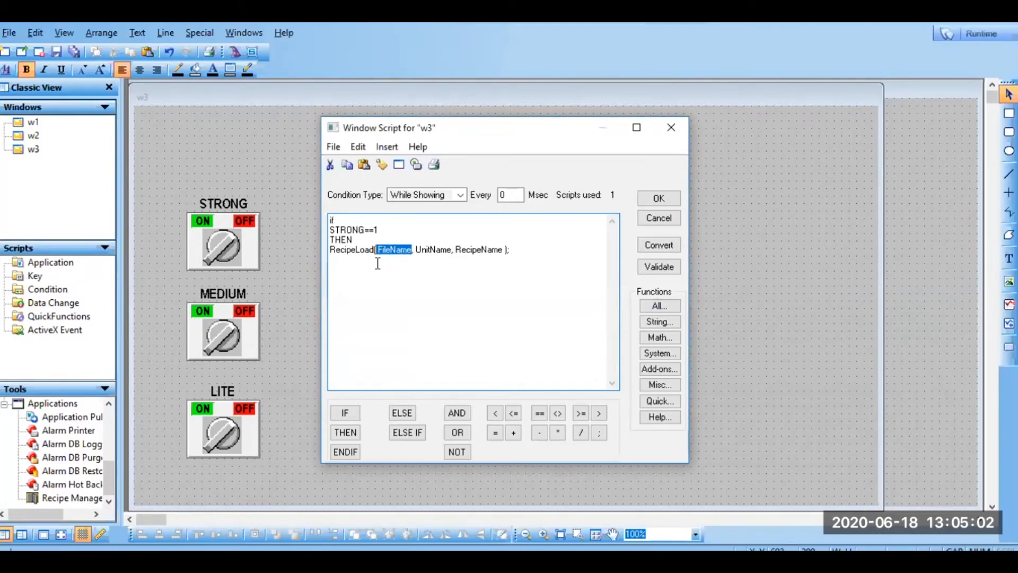
type("\"")
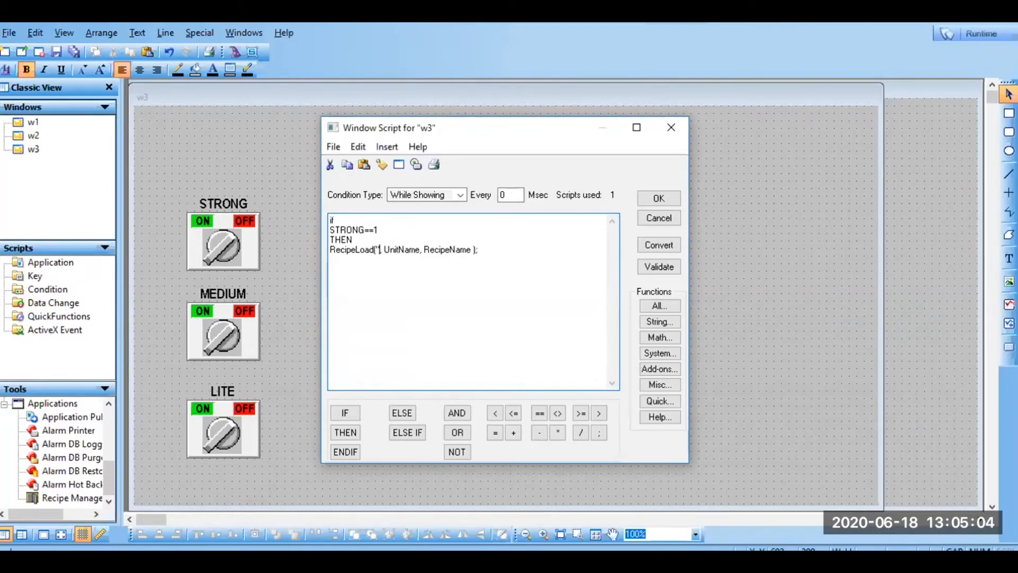
type("\"")
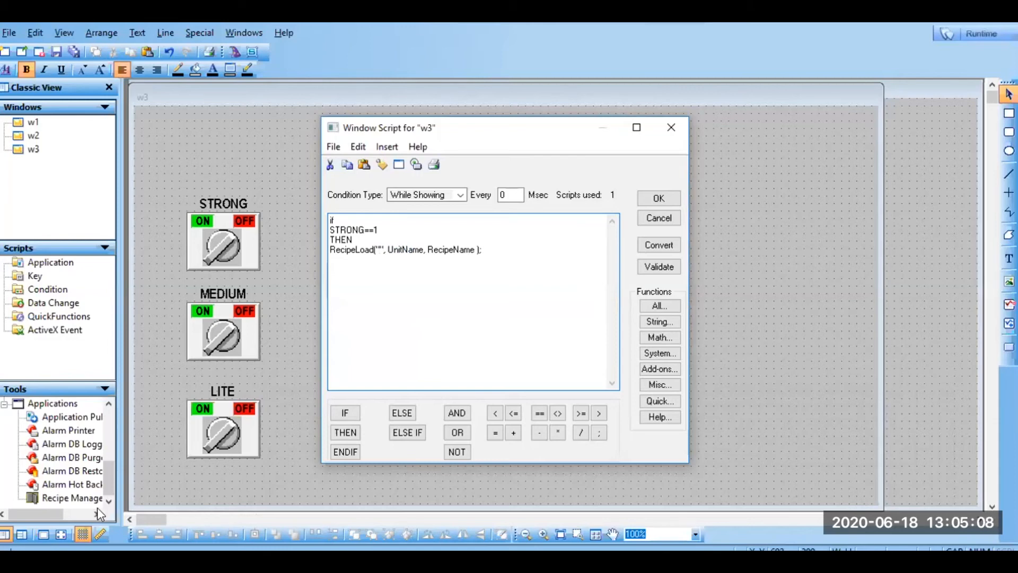
Switch to File Explorer, open the INTOUCH-RECIPE folder on drive D: and copy its folder path.
left_click(91, 560)
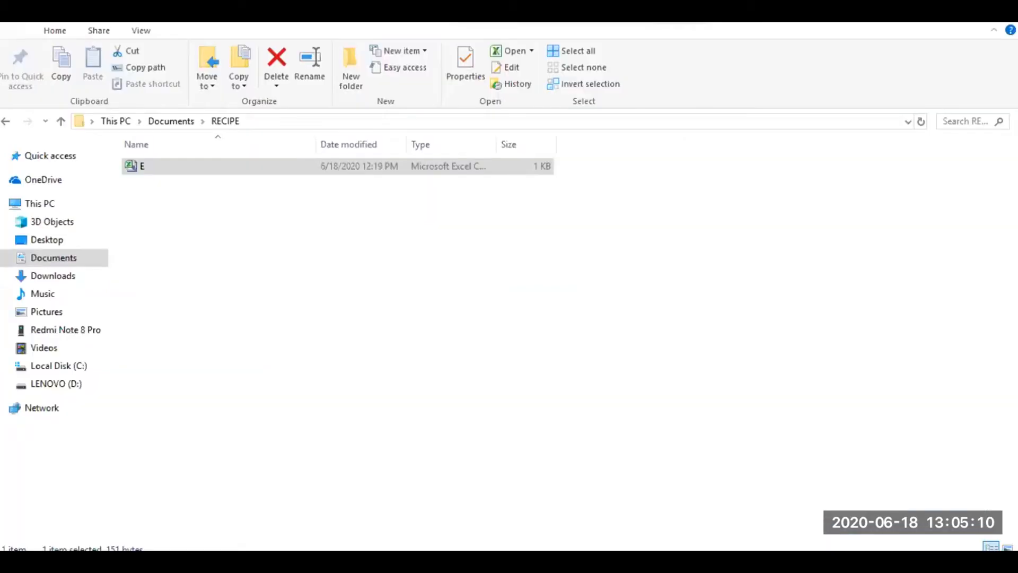
left_click(59, 384)
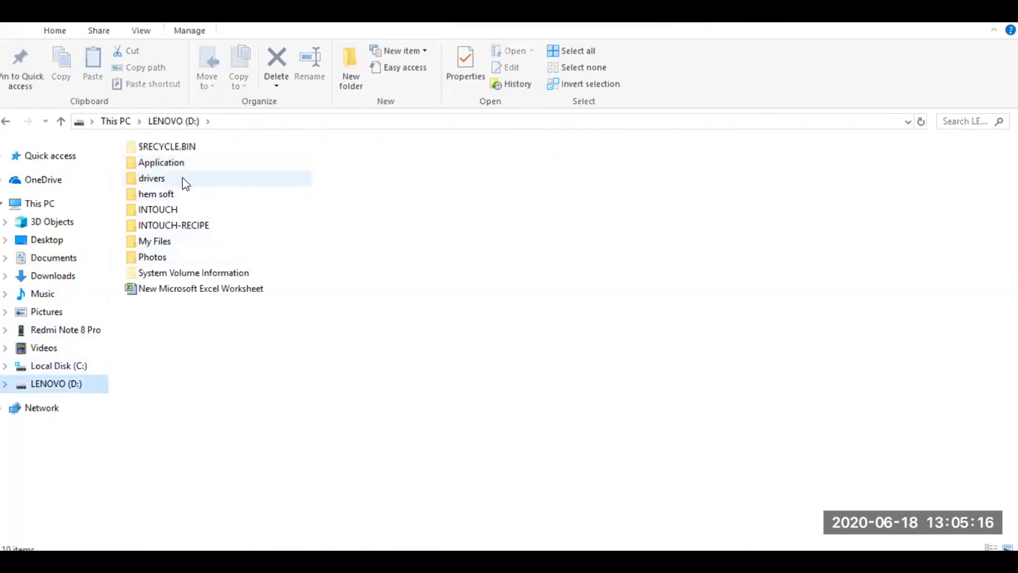
left_click(172, 226)
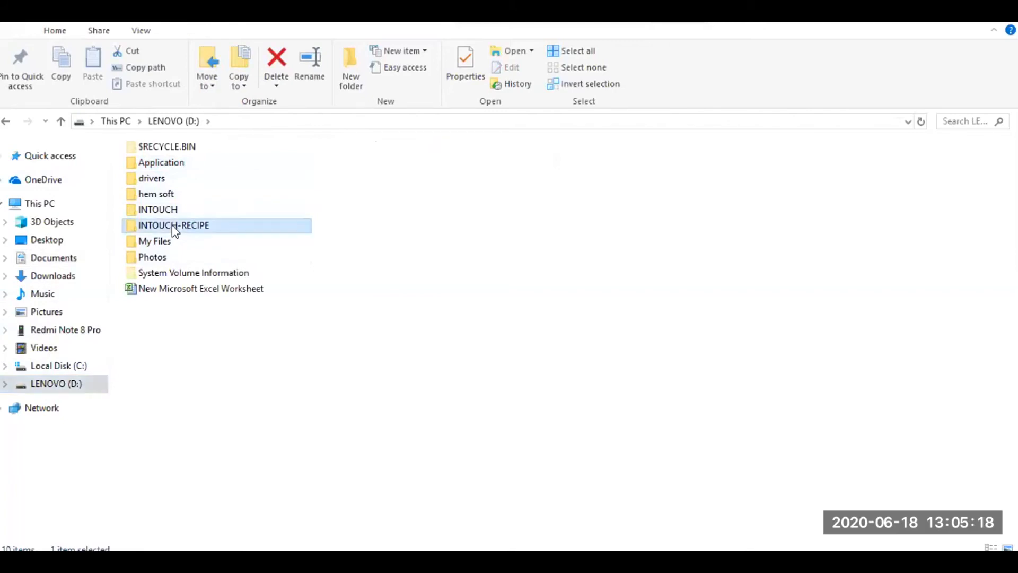
double_click(172, 225)
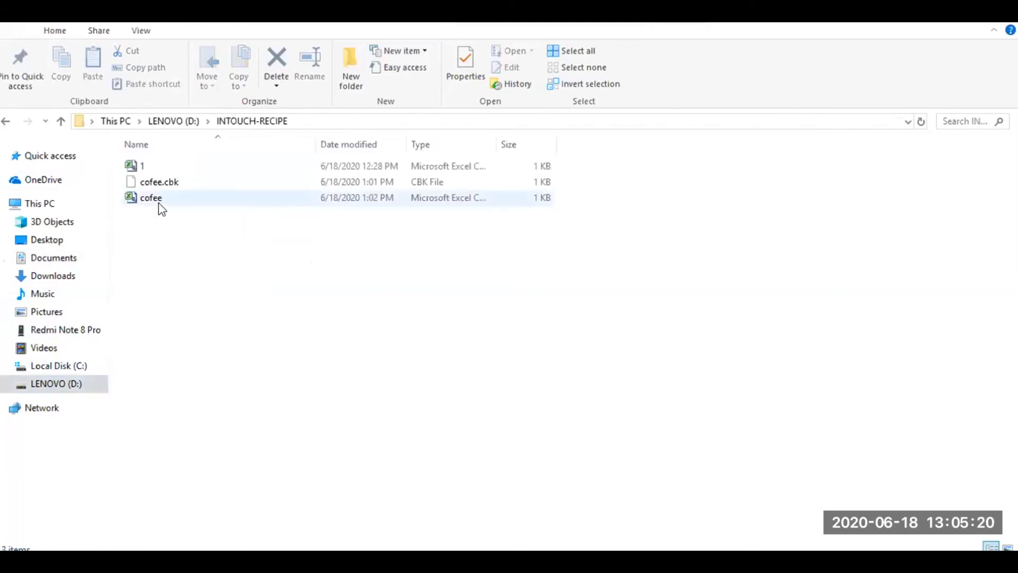
left_click(161, 201)
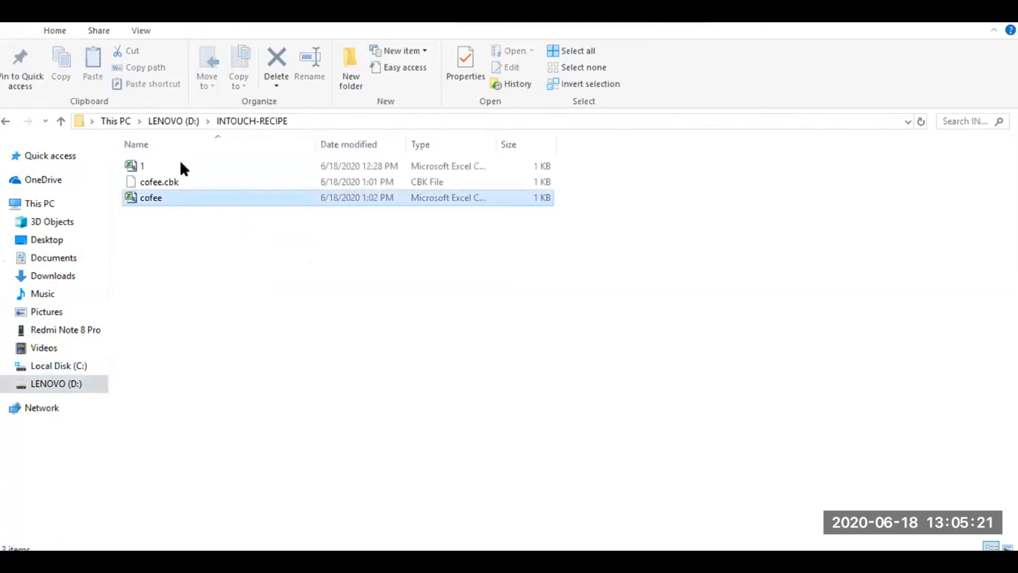
left_click(285, 120)
left_click(307, 121)
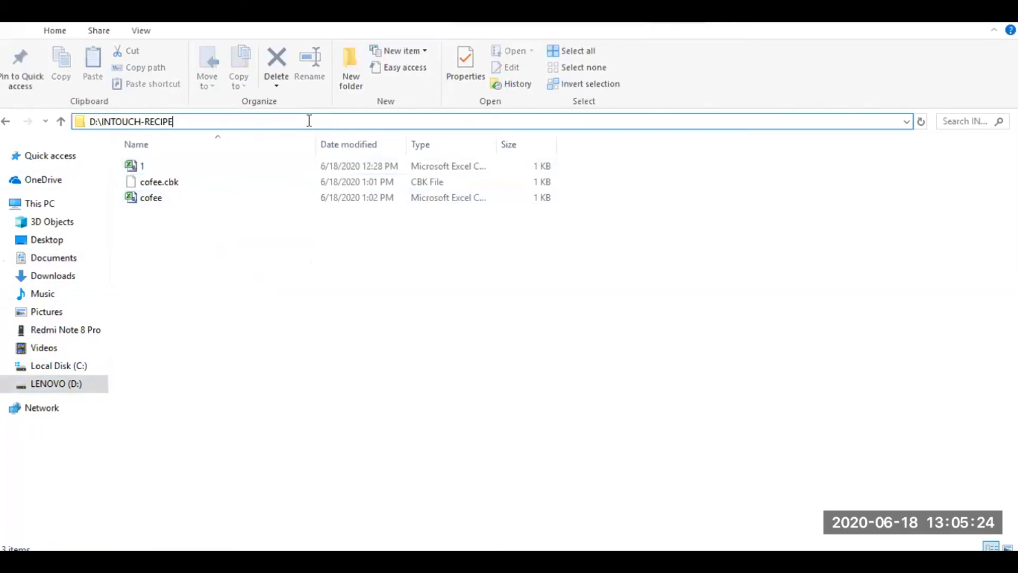
double_click(309, 121)
left_click_drag(201, 122, 90, 136)
key("ctrl+c")
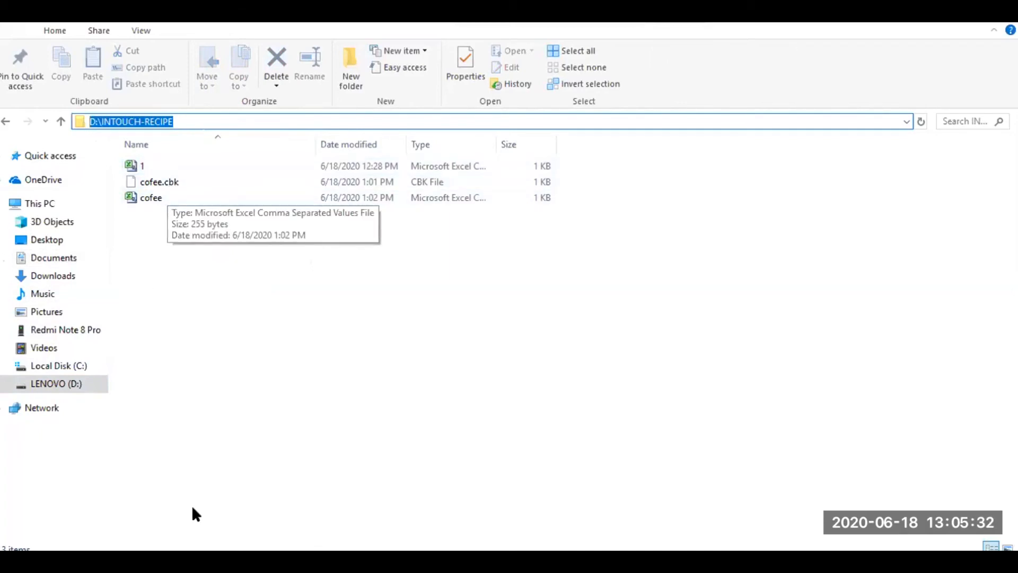
Return to WindowMaker and fill RecipeLoad's file name quotes with the copied path, completed as D:\INTOUCH-RECIPE\cofee.csv.
mouse_move(145, 561)
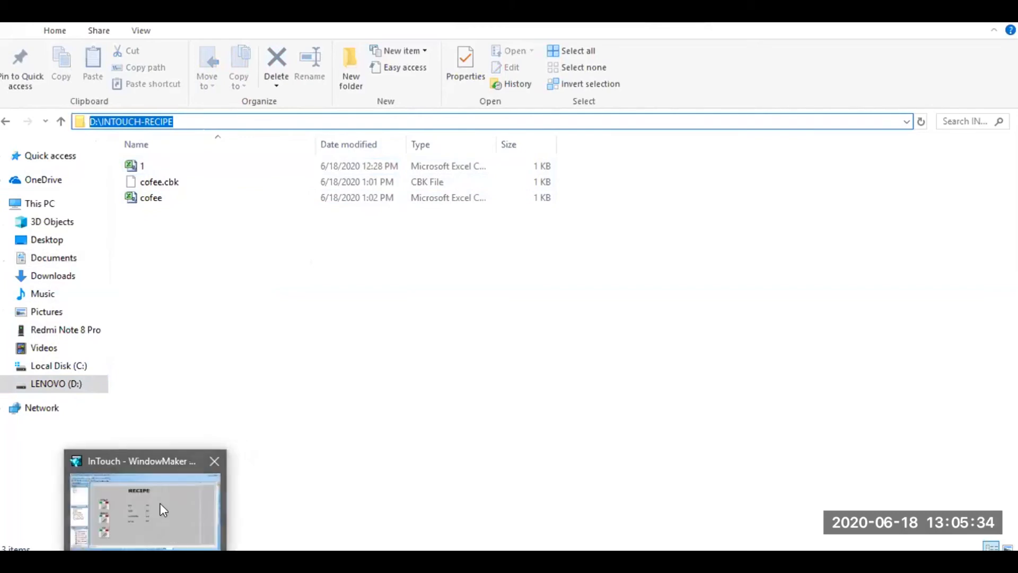
left_click(160, 502)
key("ctrl+v")
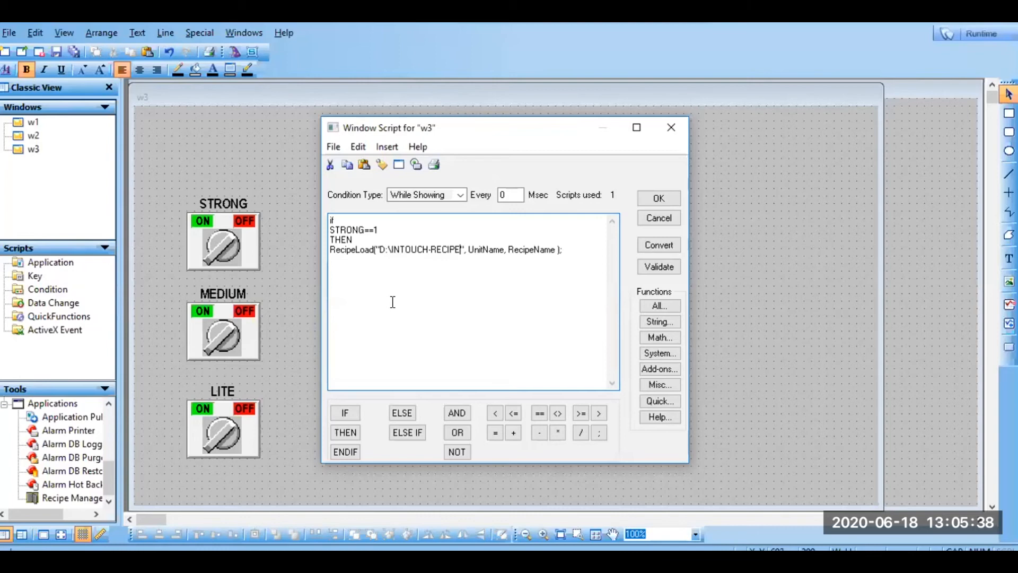
type("\\")
type("CEFE")
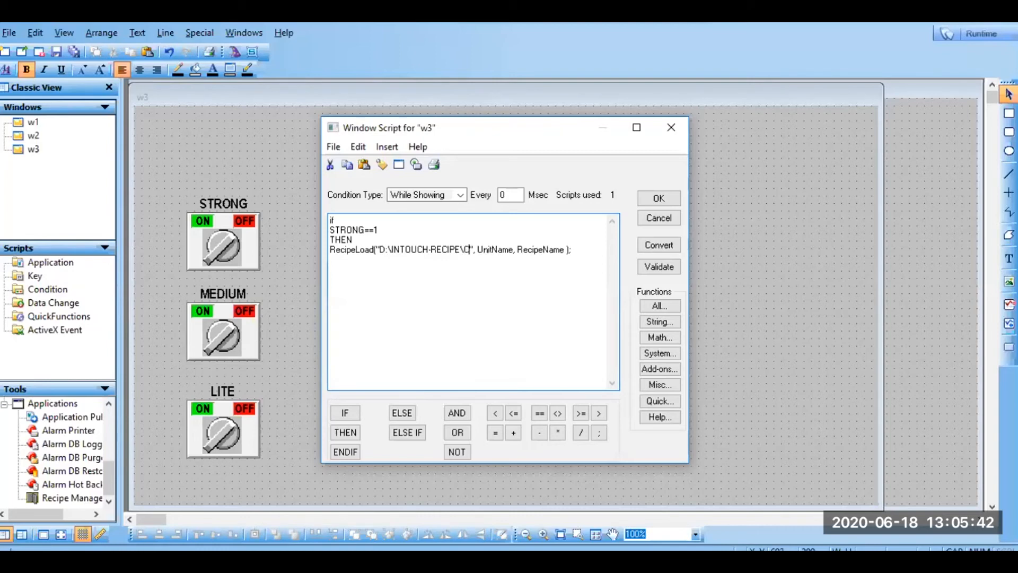
key("BackSpace")
key("BackSpace")
key("BackSpace")
key("BackSpace")
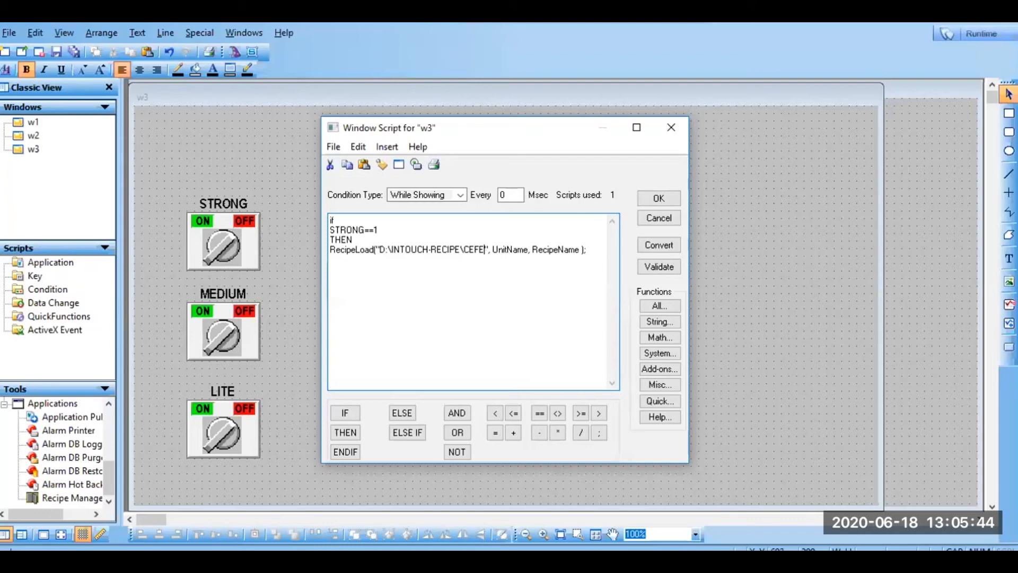
type("cofee")
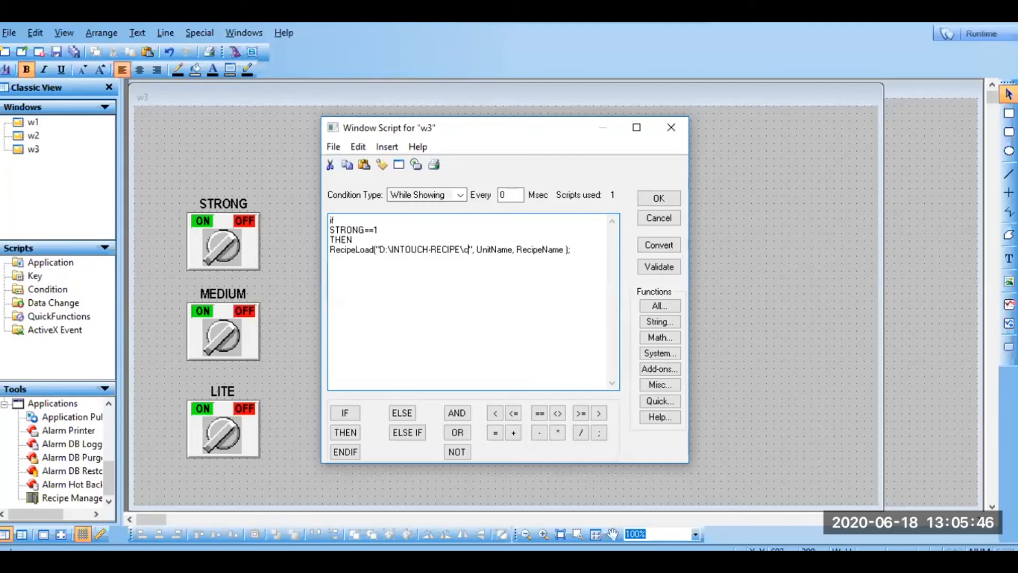
type(".csv")
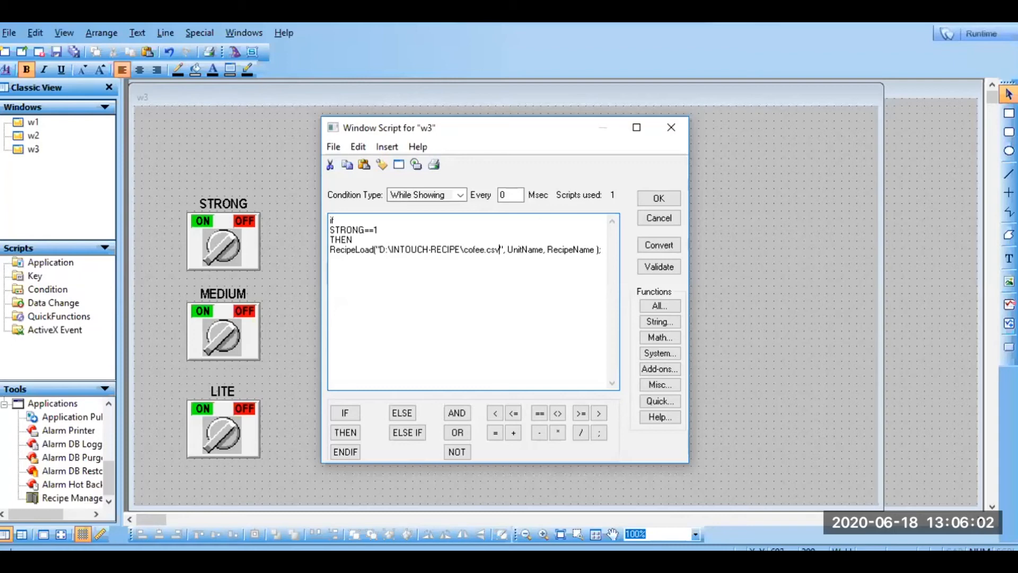
Replace the UnitName placeholder in the RecipeLoad line with "R1" in double quotes.
left_click(542, 249)
key("BackSpace")
key("BackSpace")
key("BackSpace")
key("BackSpace")
key("BackSpace")
key("BackSpace")
key("BackSpace")
key("BackSpace")
type("''")
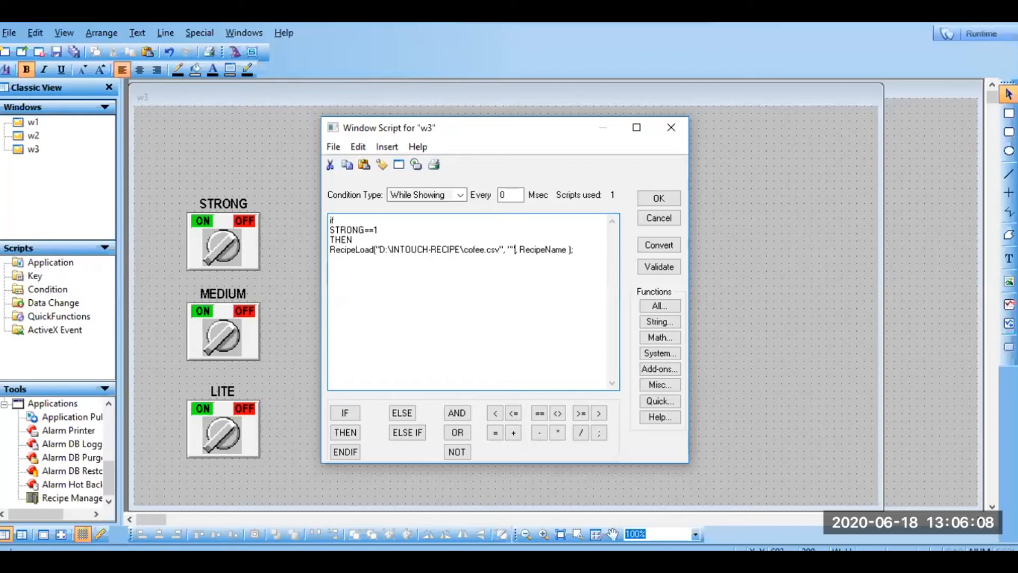
type("R1")
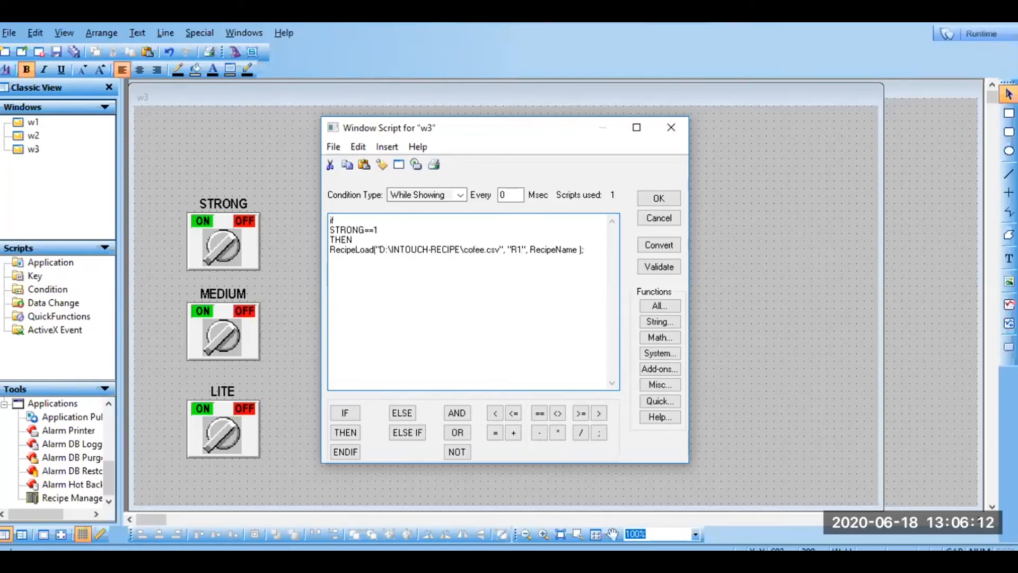
Check the recipe names in Recipe Manager, replace the RecipeName placeholder with "strong" and close the condition with endif on a new line.
left_click(212, 562)
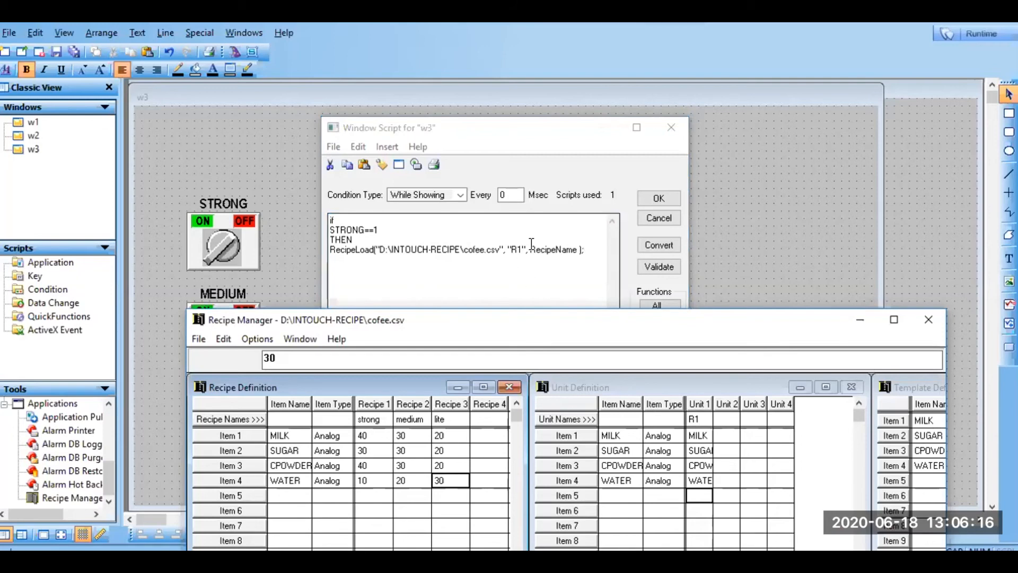
left_click(576, 250)
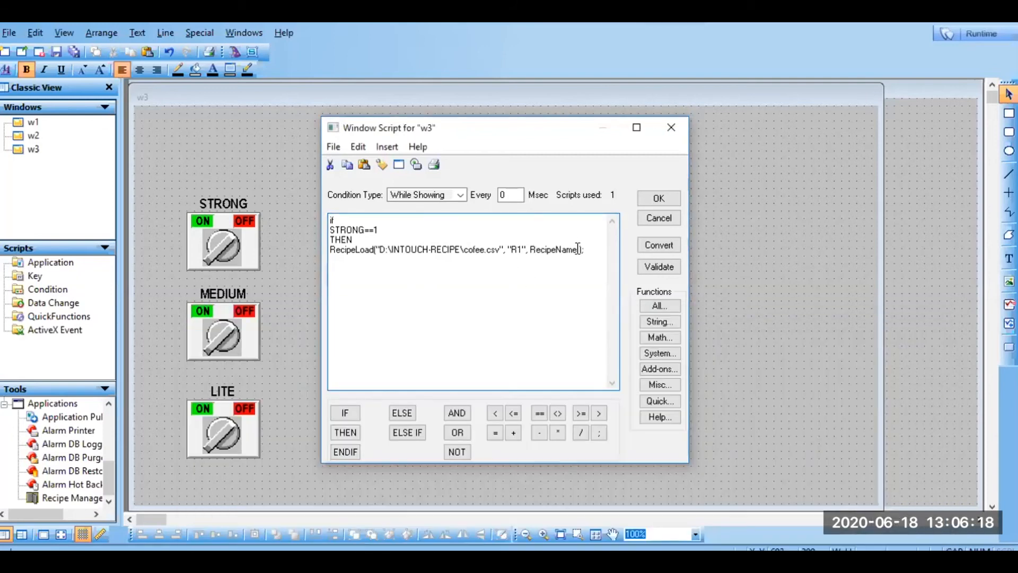
left_click_drag(533, 252, 529, 252)
type("\"S")
key("BackSpace")
type("strong\"")
key("Return")
type("endif")
Validate the script, end the ENDIF line with a semicolon and set the While Showing interval to 1 msec.
left_click(650, 269)
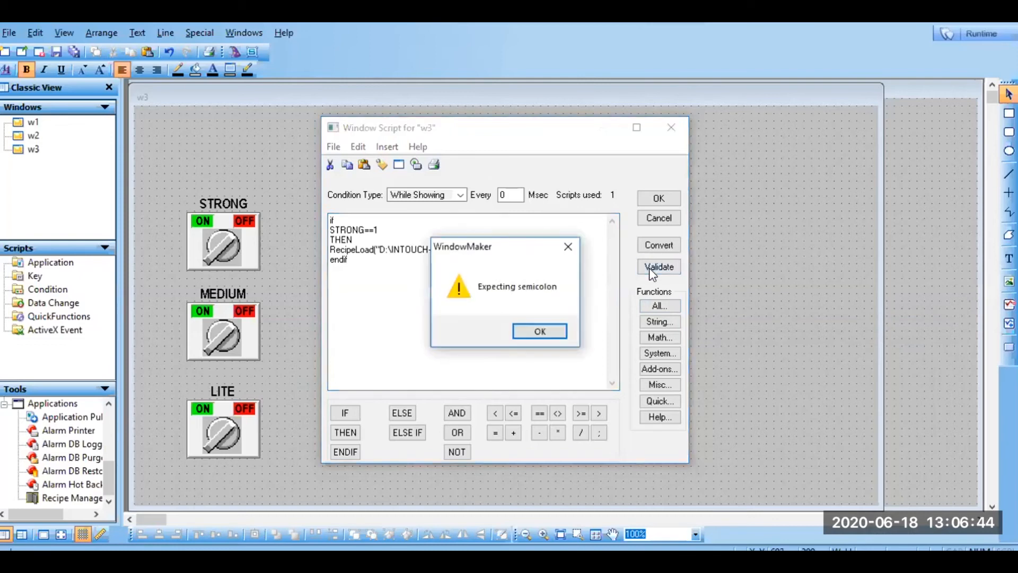
left_click(539, 332)
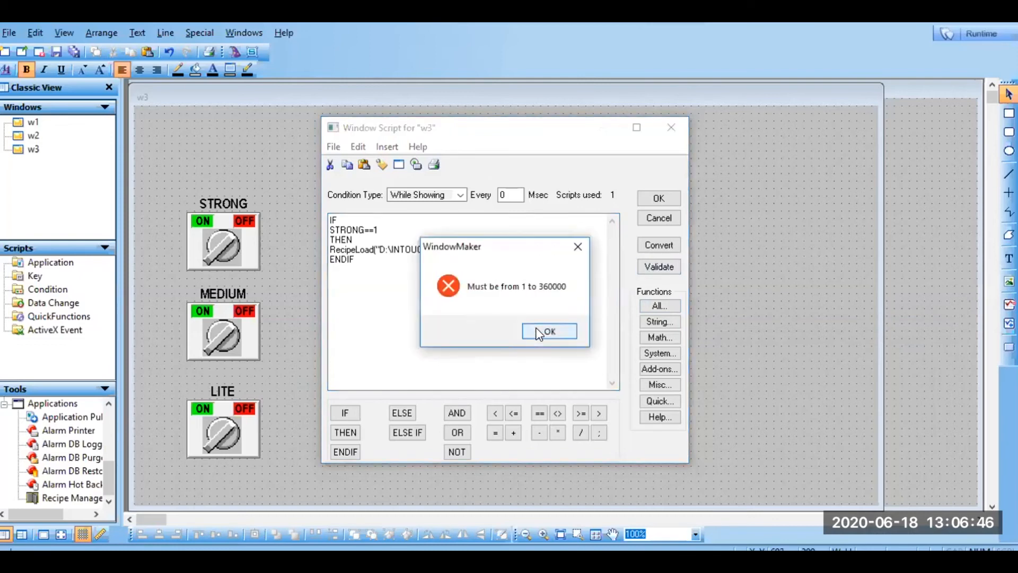
left_click(538, 333)
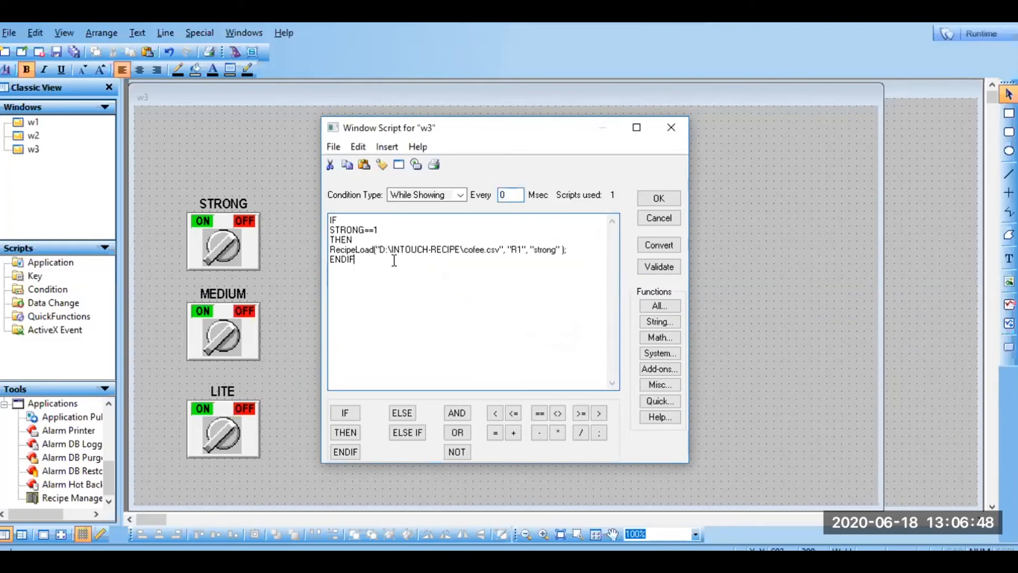
type(";")
double_click(504, 194)
type("1")
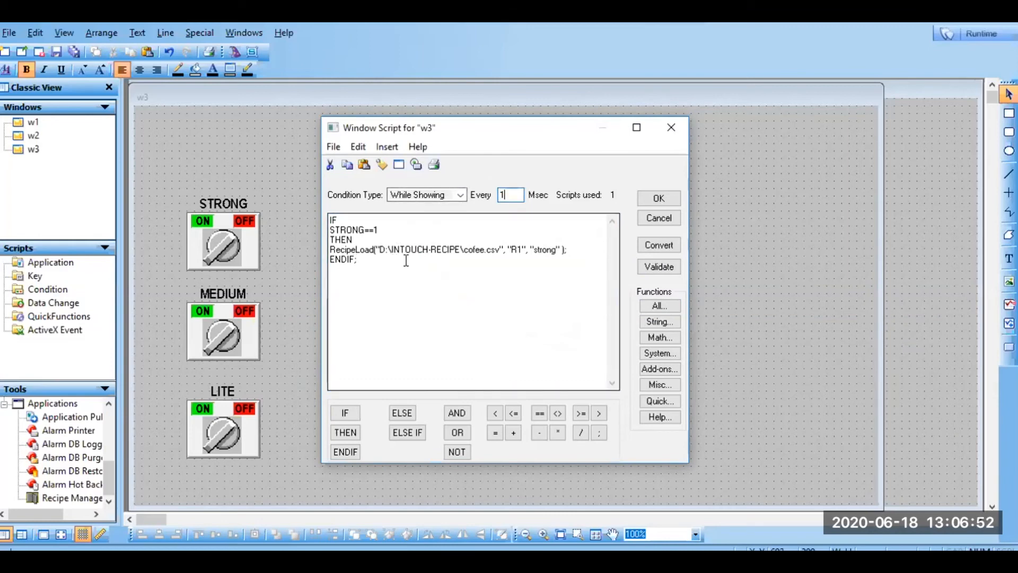
Duplicate the whole STRONG IF block below itself, leaving a blank line between the two blocks.
left_click(403, 261)
key("Return")
key("Return")
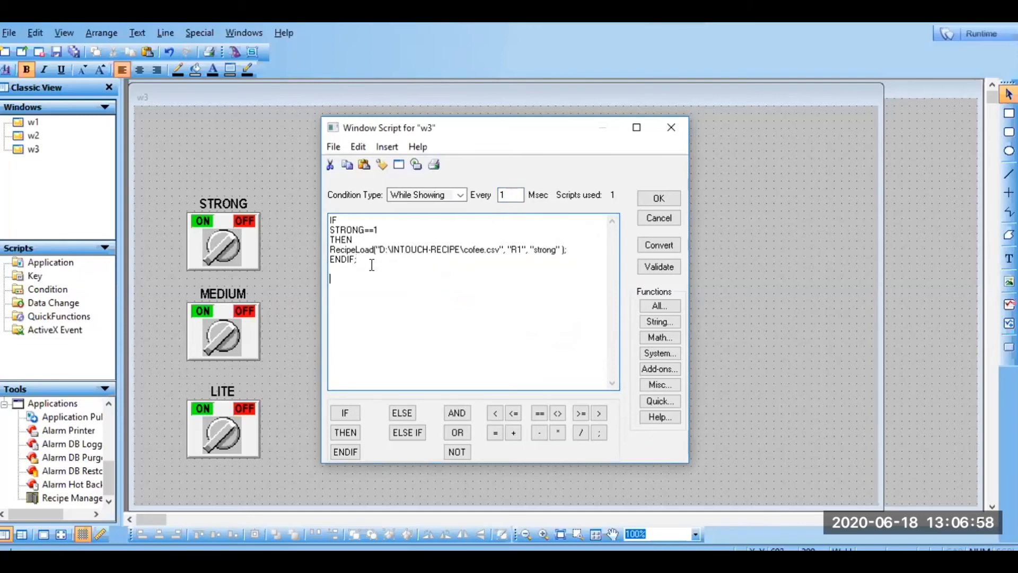
left_click_drag(372, 264, 318, 217)
key("ctrl+c")
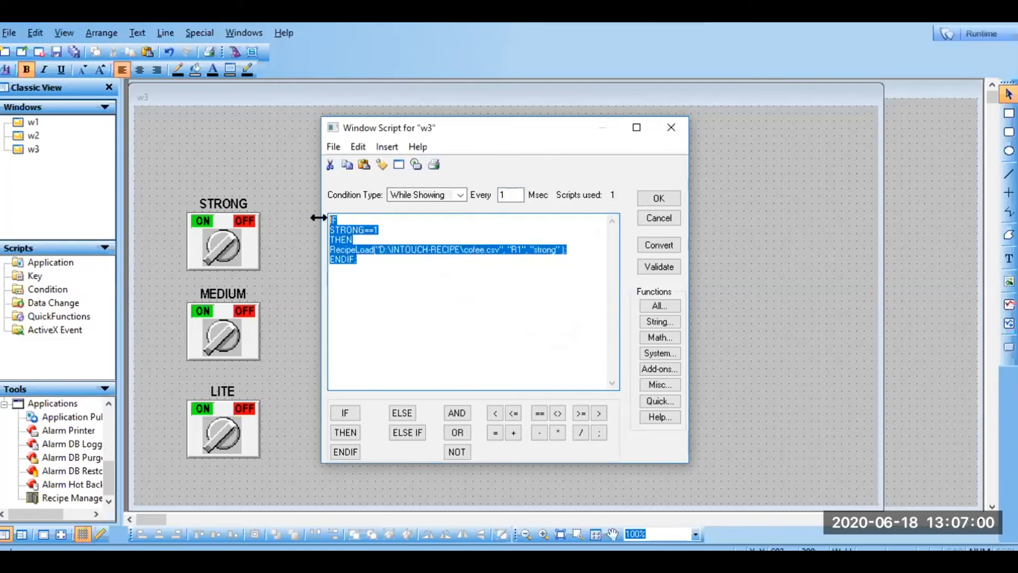
left_click(373, 267)
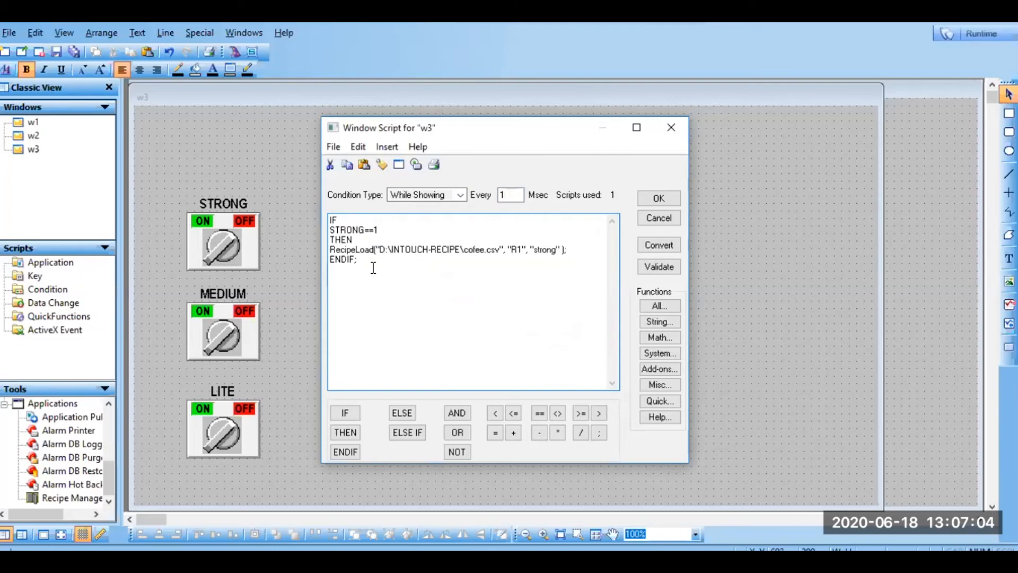
key("ctrl+v")
Change the tag in the second block's condition to MEDIUM so the line reads MEDIUM==1.
left_click(364, 288)
key("BackSpace")
key("BackSpace")
key("BackSpace")
key("BackSpace")
key("BackSpace")
key("BackSpace")
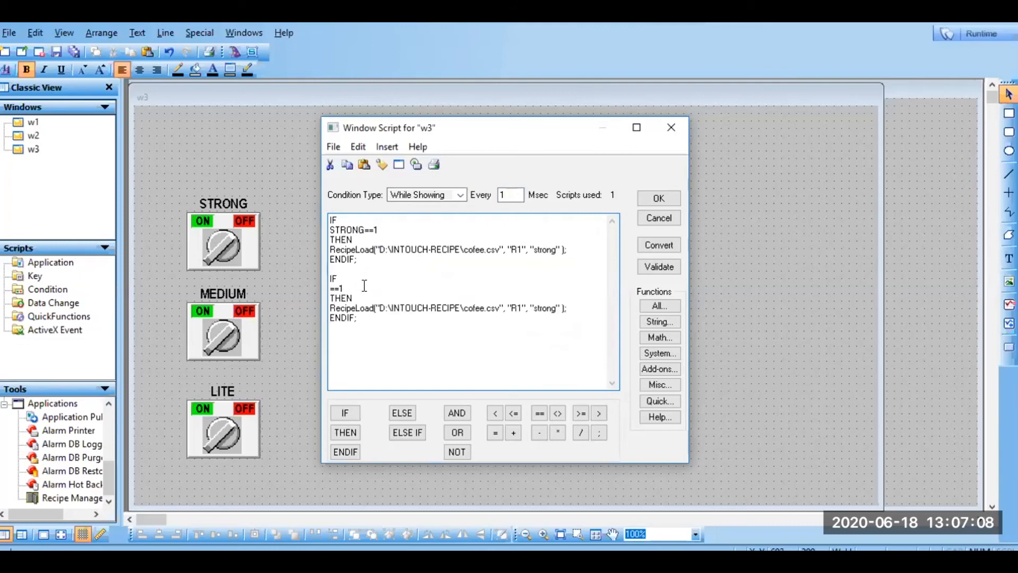
type("MEDIUM")
Change the recipe name in the second block's RecipeLoad line to "medium", removing any stray characters.
left_click(555, 307)
key("BackSpace")
key("BackSpace")
key("BackSpace")
key("BackSpace")
key("BackSpace")
type("medium")
left_click(537, 308)
key("BackSpace")
Paste another copy of the STRONG IF block below the MEDIUM block and change its recipe name to "lite".
left_click(428, 321)
key("ctrl+v")
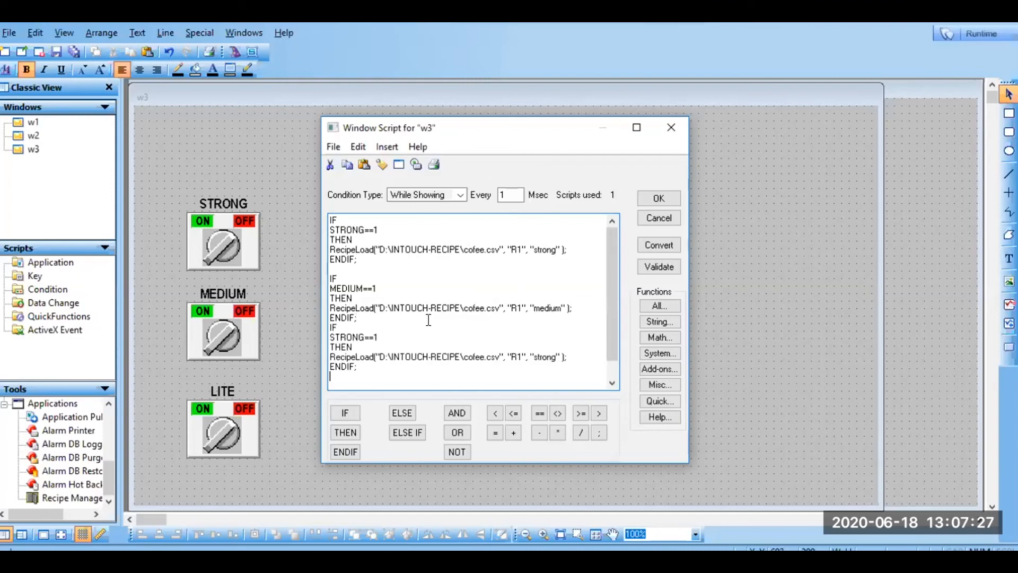
left_click(366, 334)
left_click(558, 356)
key("BackSpace")
key("BackSpace")
key("BackSpace")
key("BackSpace")
key("BackSpace")
key("BackSpace")
type("lite")
Change the third block's condition to LITE==1, then validate and accept the window script.
left_click(365, 336)
key("BackSpace")
key("BackSpace")
key("BackSpace")
key("BackSpace")
key("BackSpace")
key("BackSpace")
type("LITE")
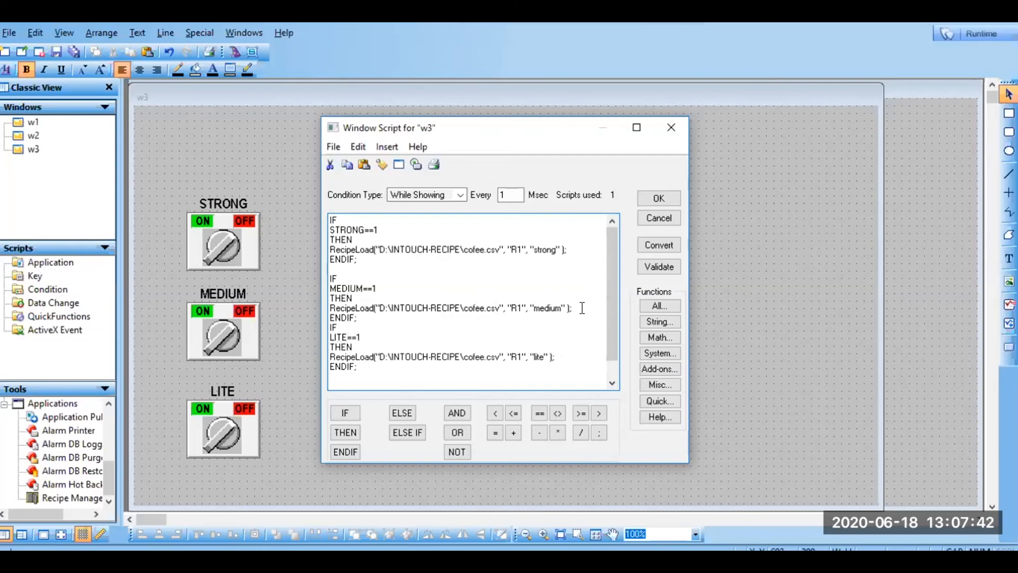
left_click(658, 270)
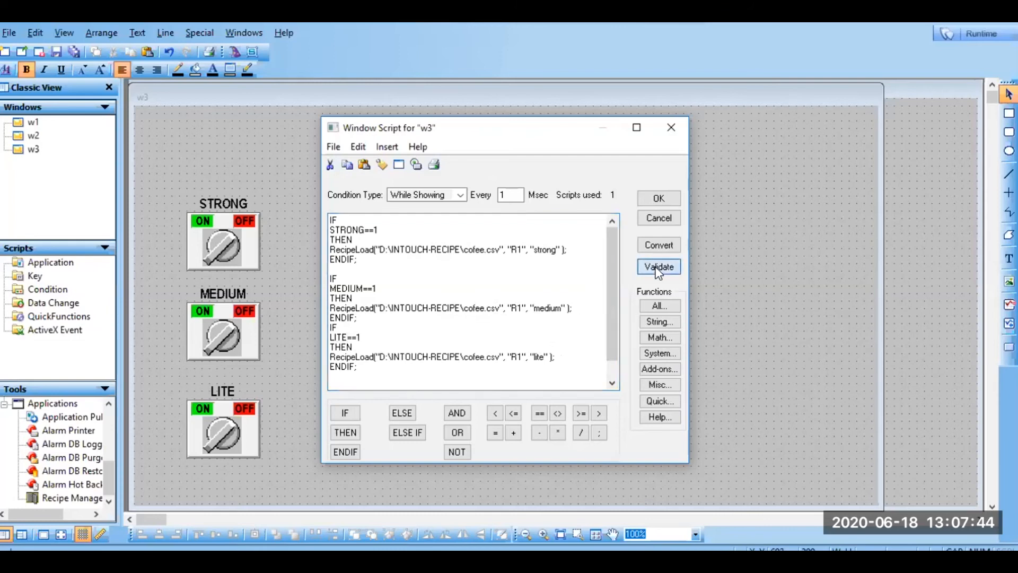
left_click(653, 200)
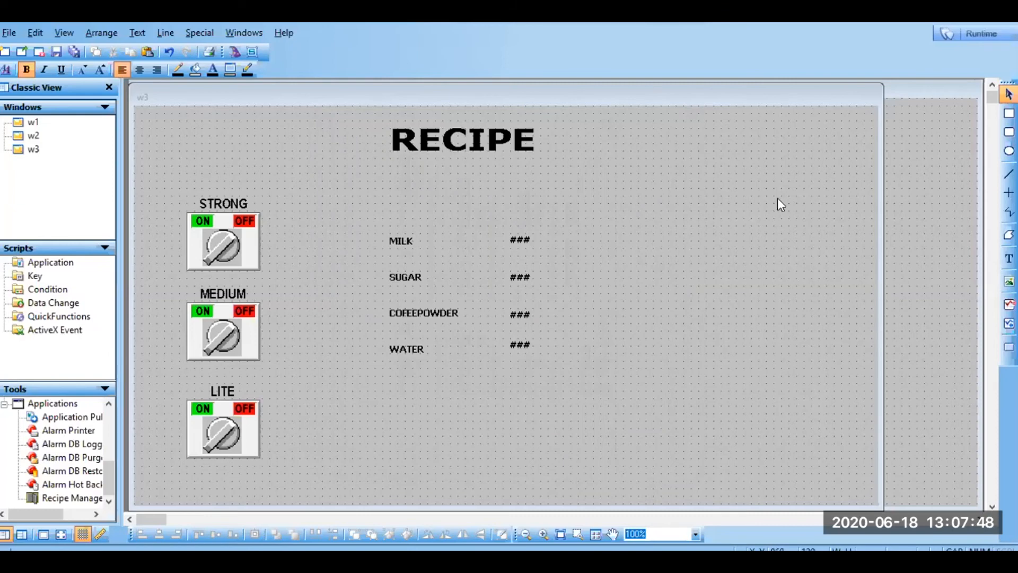
Switch to runtime and go through window w1 to the w3 recipe window.
left_click(976, 33)
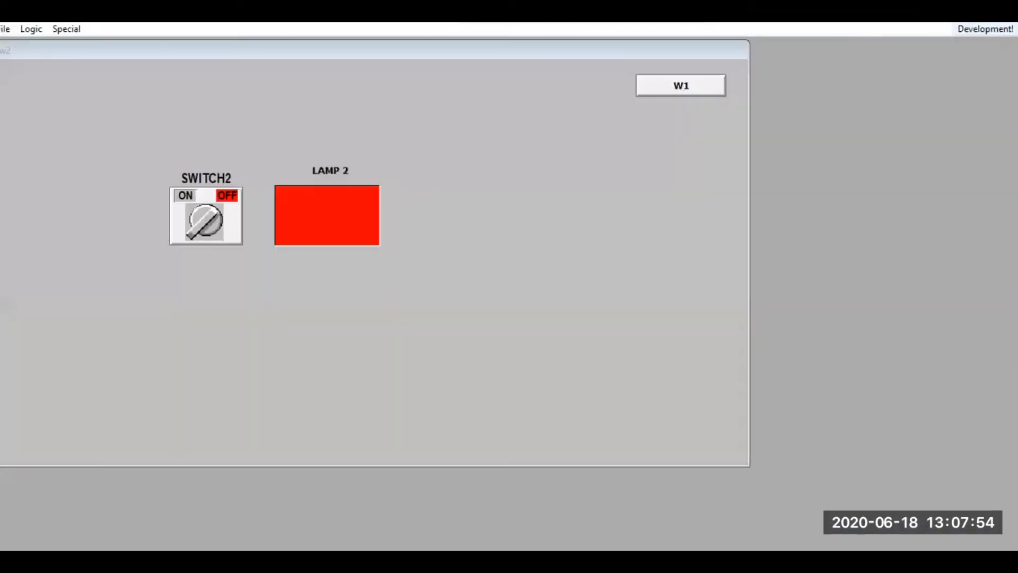
left_click(686, 87)
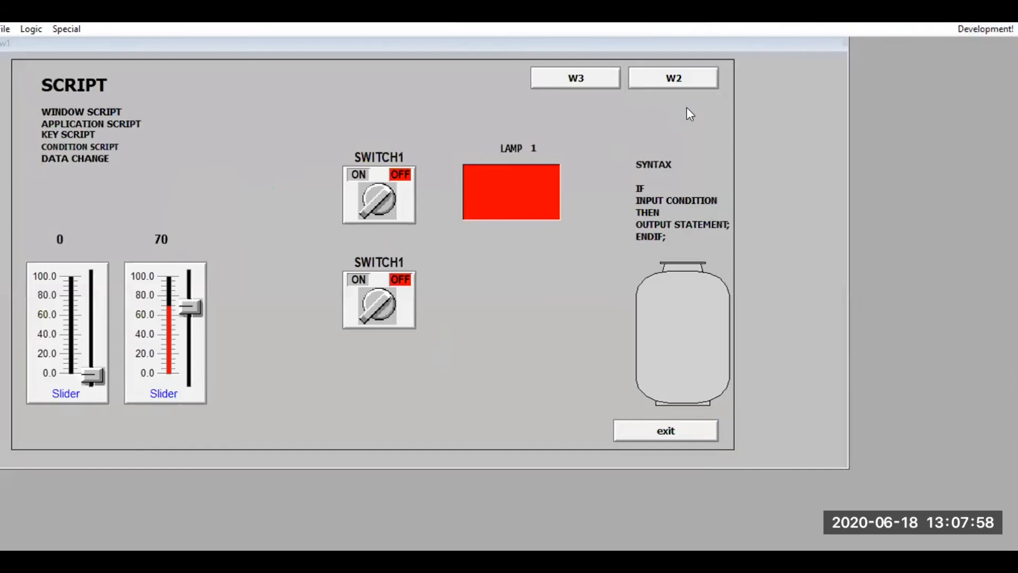
left_click(572, 78)
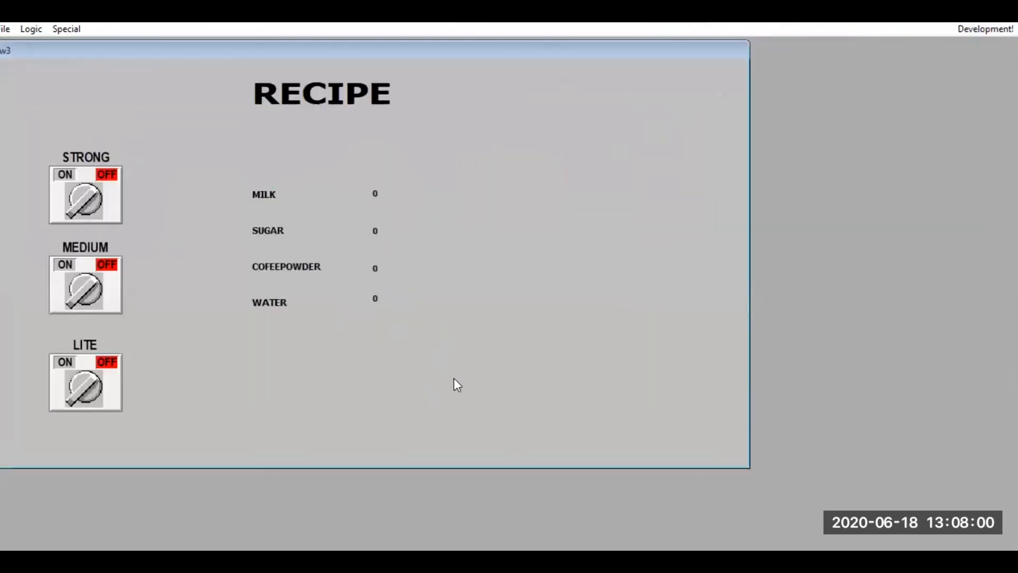
Test the STRONG, MEDIUM and LITE switches one at a time, checking the ingredient values each recipe loads.
left_click(85, 214)
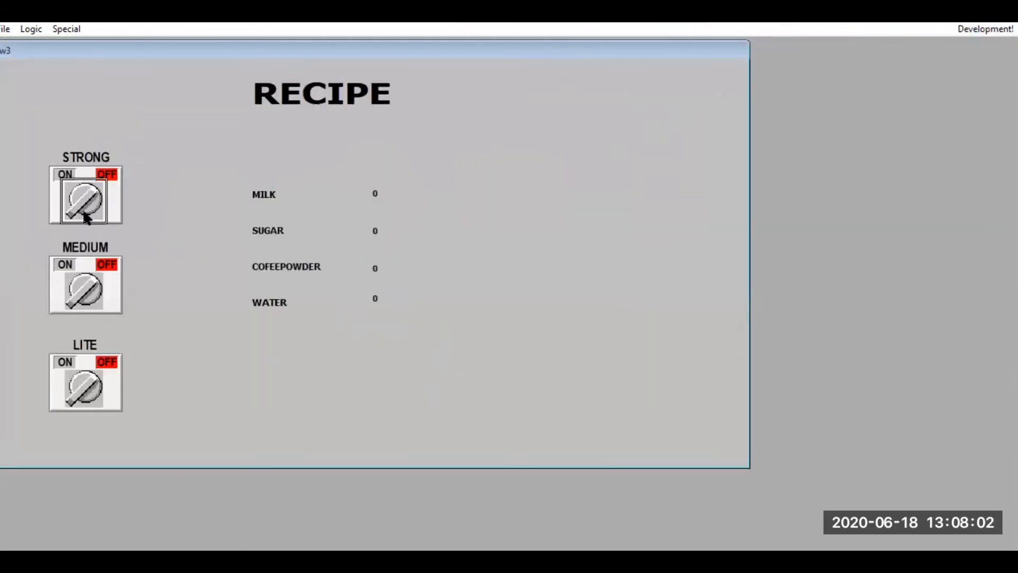
left_click(85, 215)
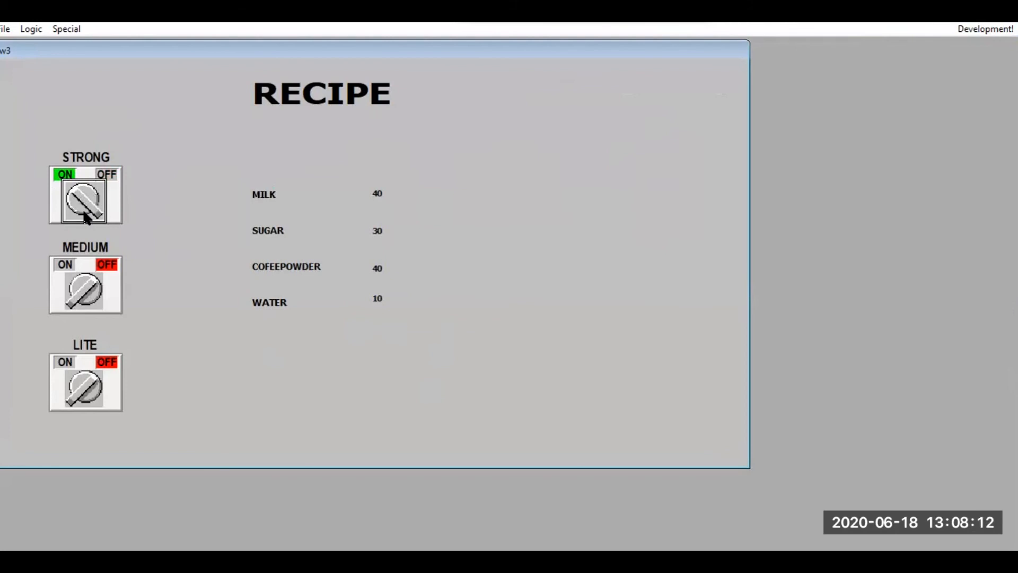
left_click(86, 214)
left_click(86, 291)
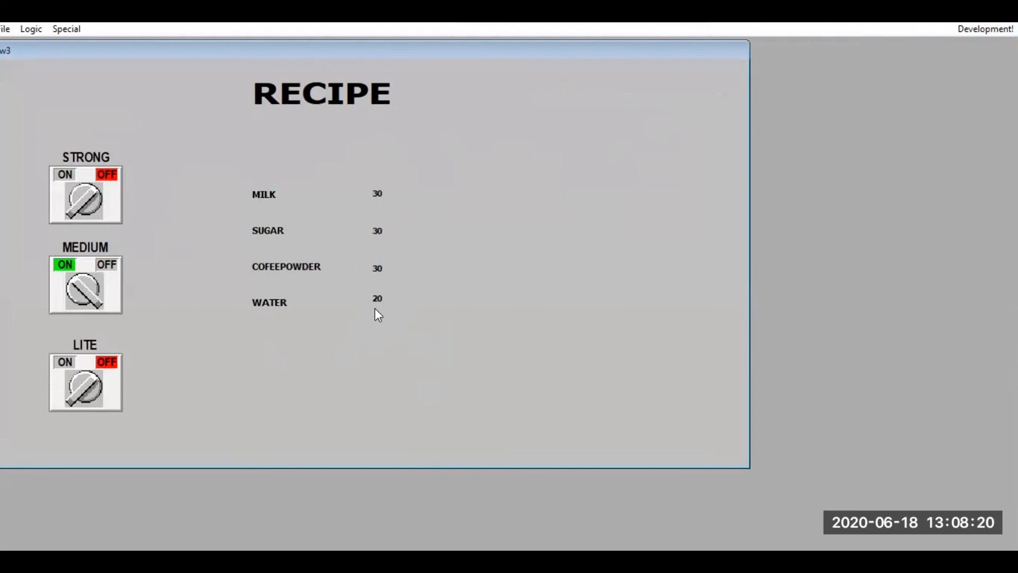
left_click(82, 289)
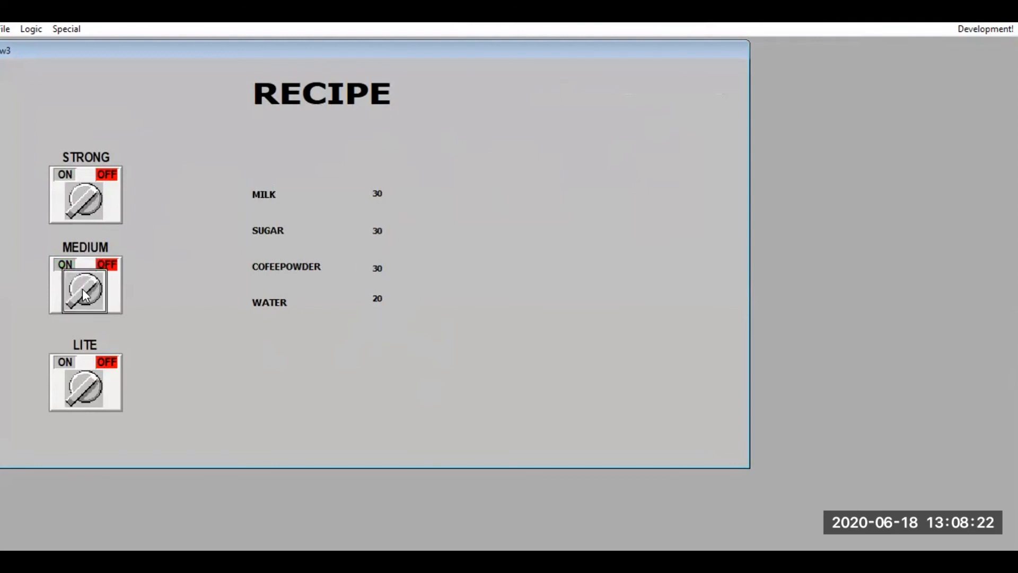
left_click(75, 393)
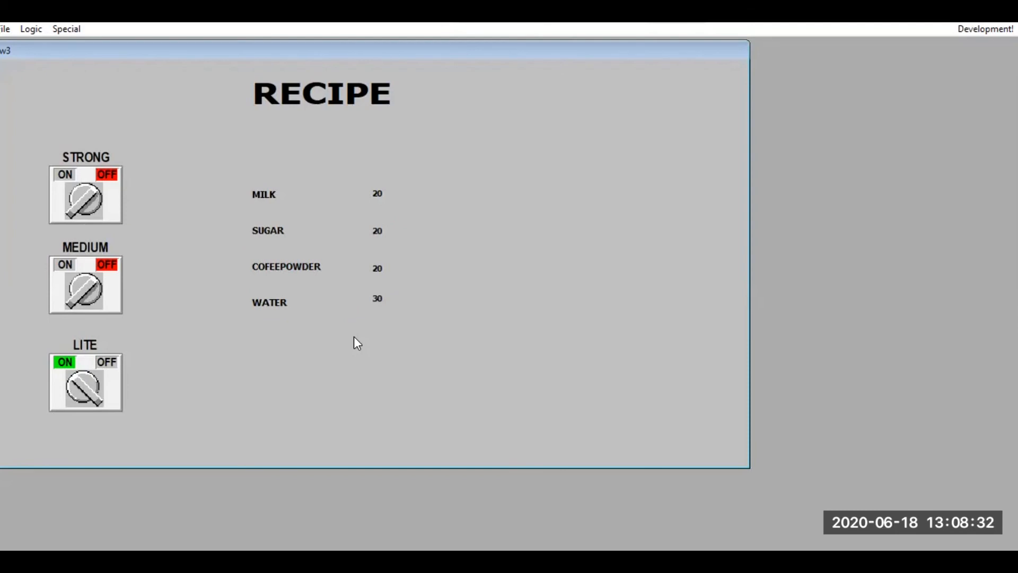
left_click(85, 387)
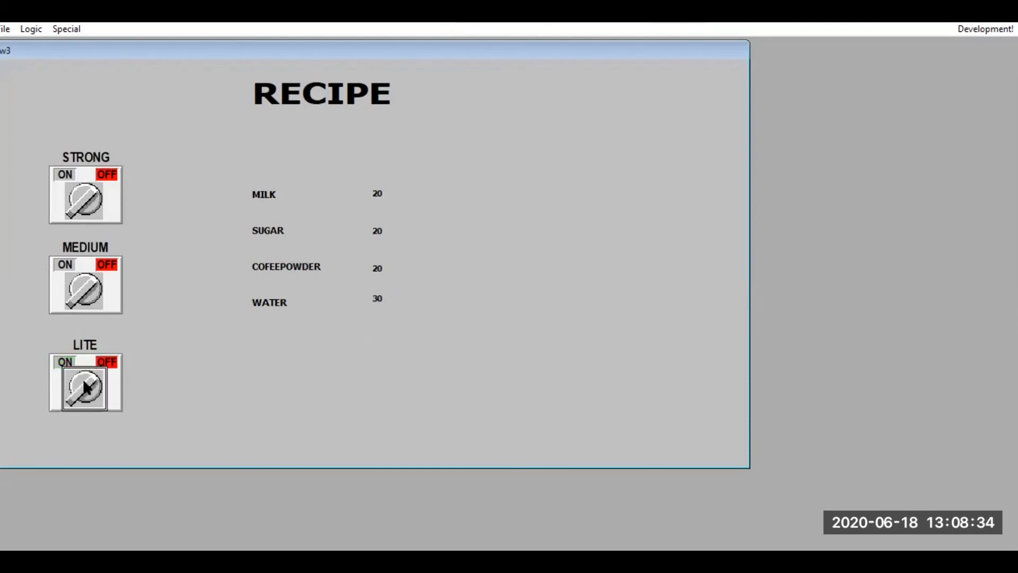
Toggle STRONG, MEDIUM and LITE on and off again in turn, going back up to STRONG, to recheck the recipe values.
left_click(92, 193)
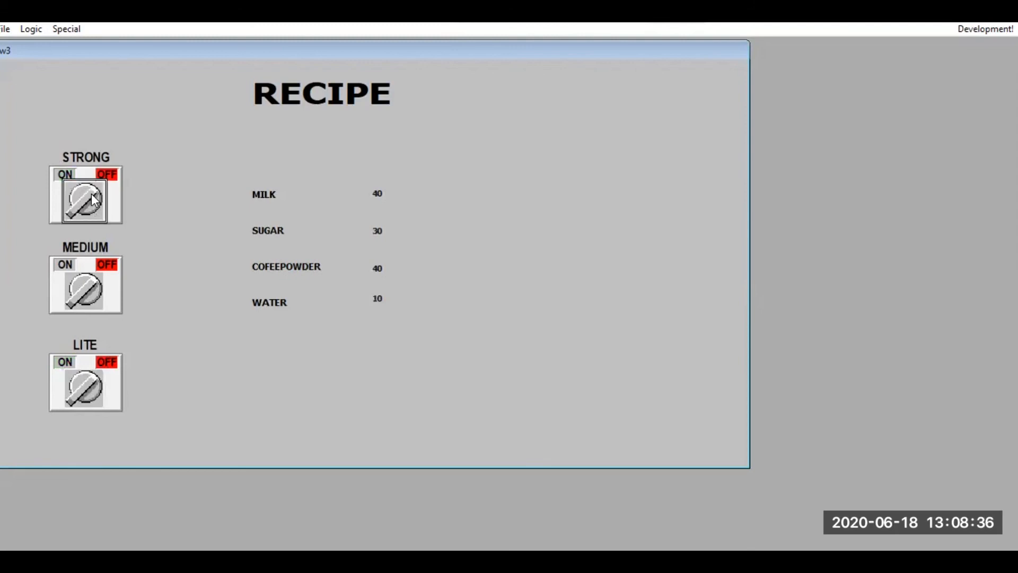
left_click(78, 308)
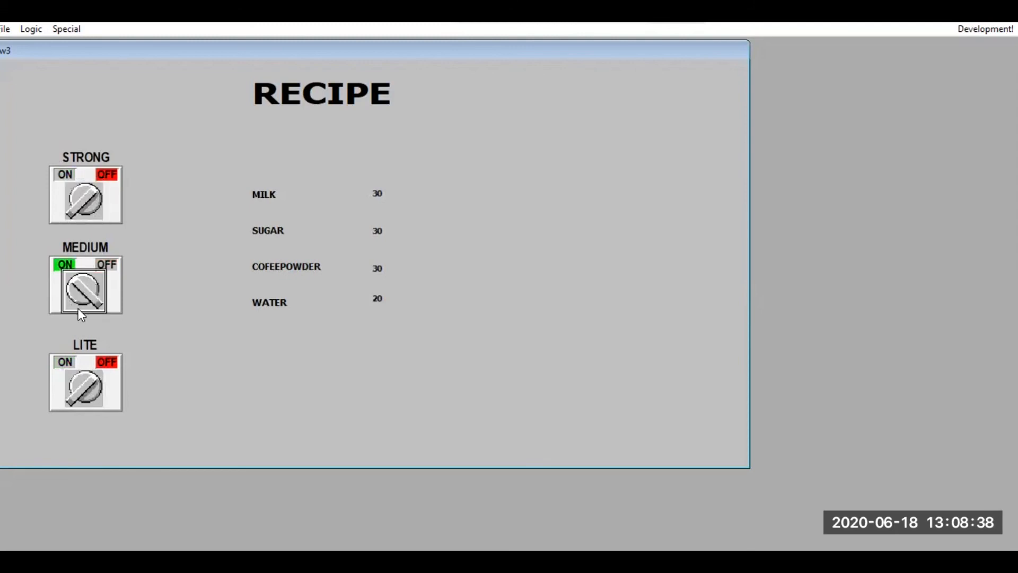
left_click(78, 308)
left_click(82, 390)
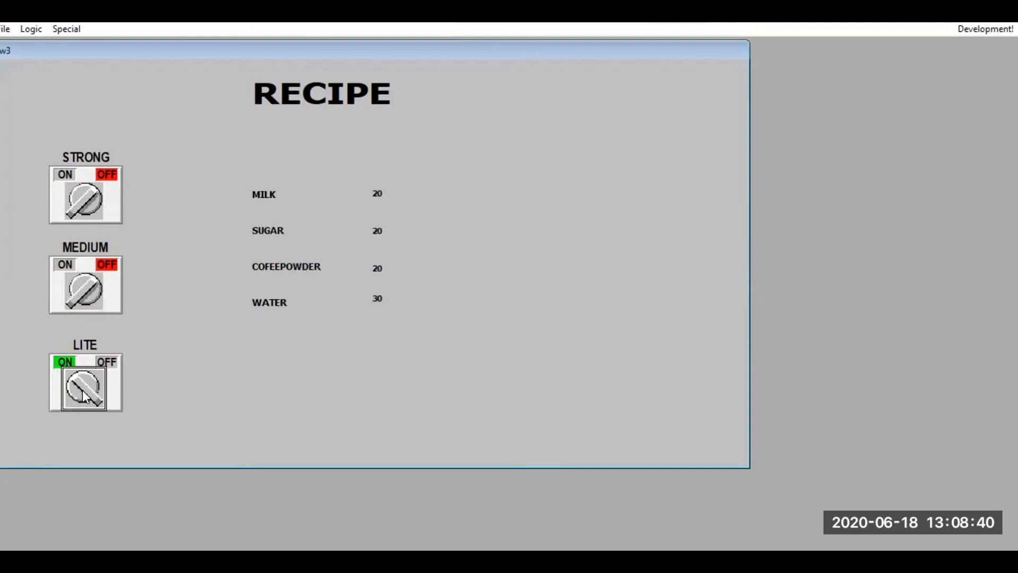
left_click(82, 391)
left_click(83, 309)
left_click(83, 309)
left_click(83, 310)
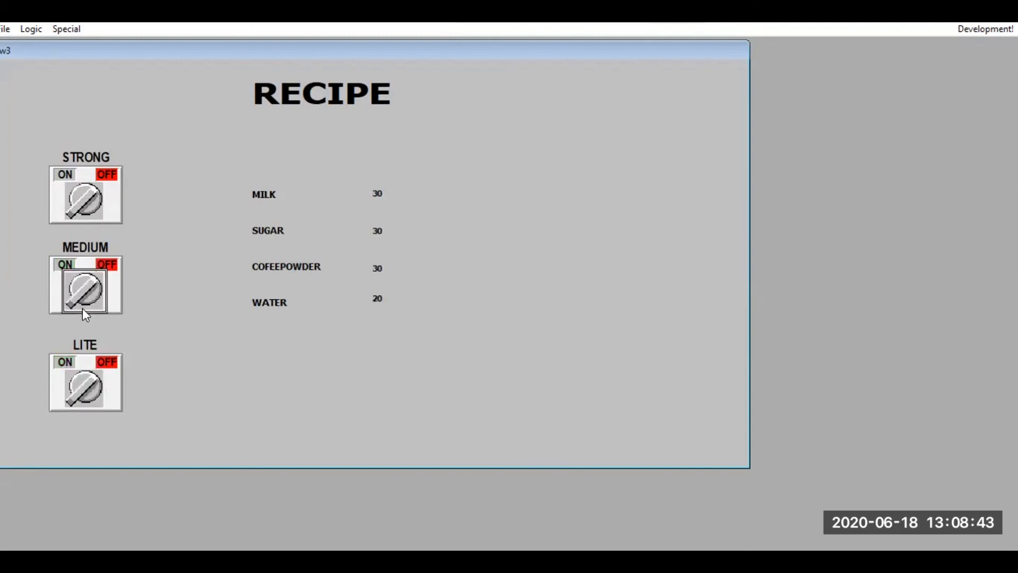
left_click(88, 208)
left_click(86, 204)
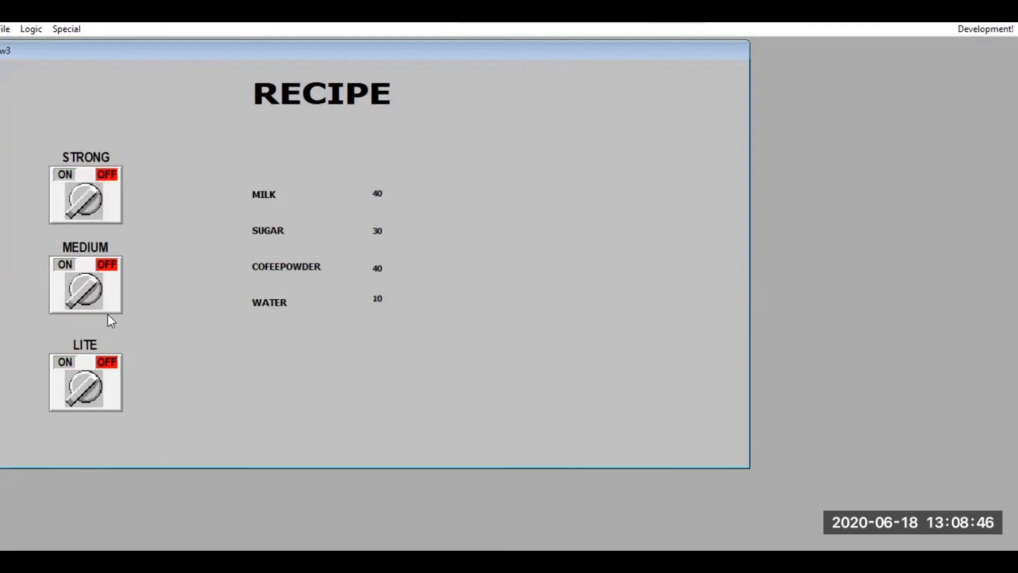
Turn on STRONG, MEDIUM and LITE together to check which recipe applies, then switch MEDIUM and STRONG off.
left_click(82, 204)
left_click(94, 272)
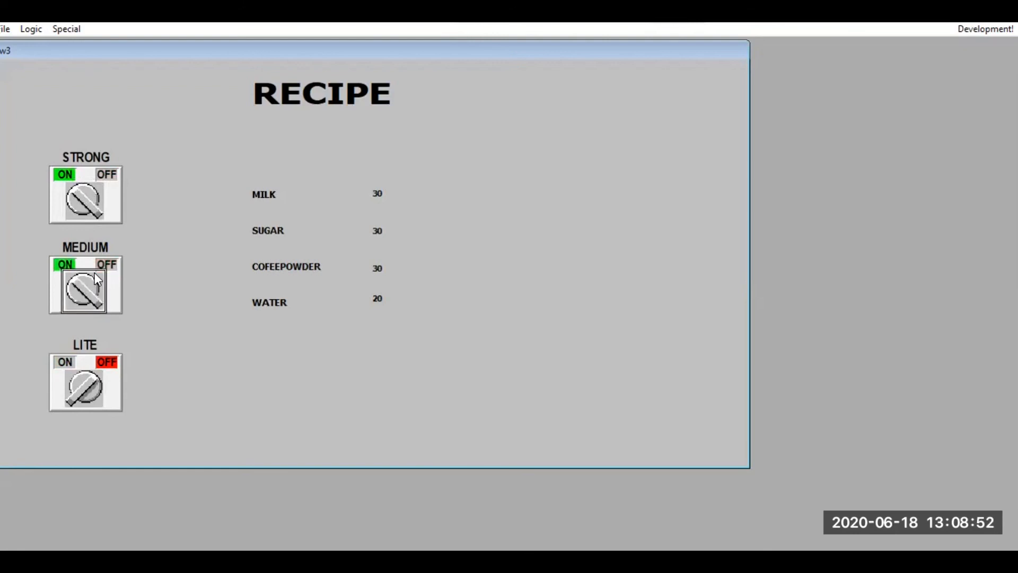
left_click(73, 386)
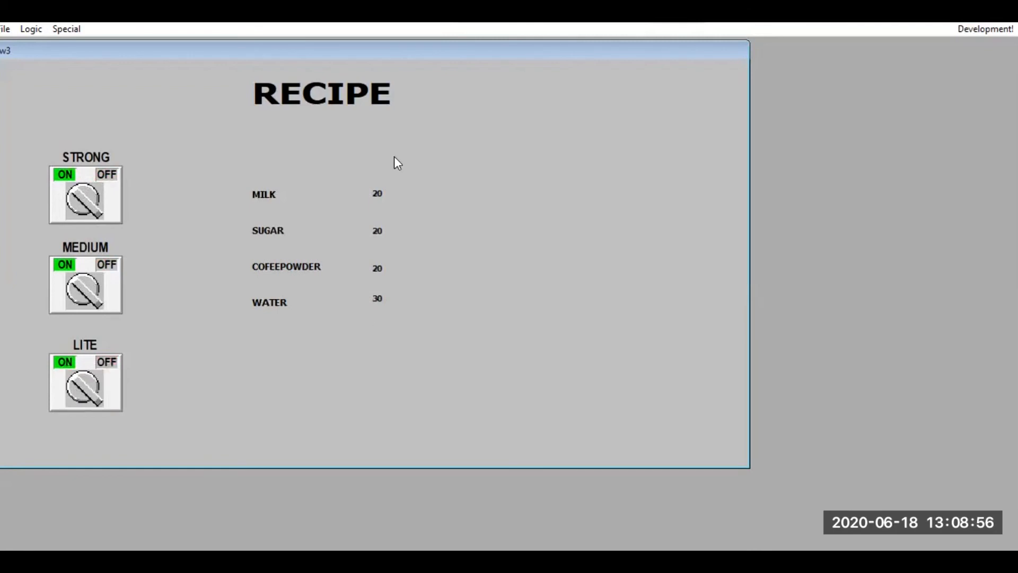
left_click(84, 295)
left_click(82, 186)
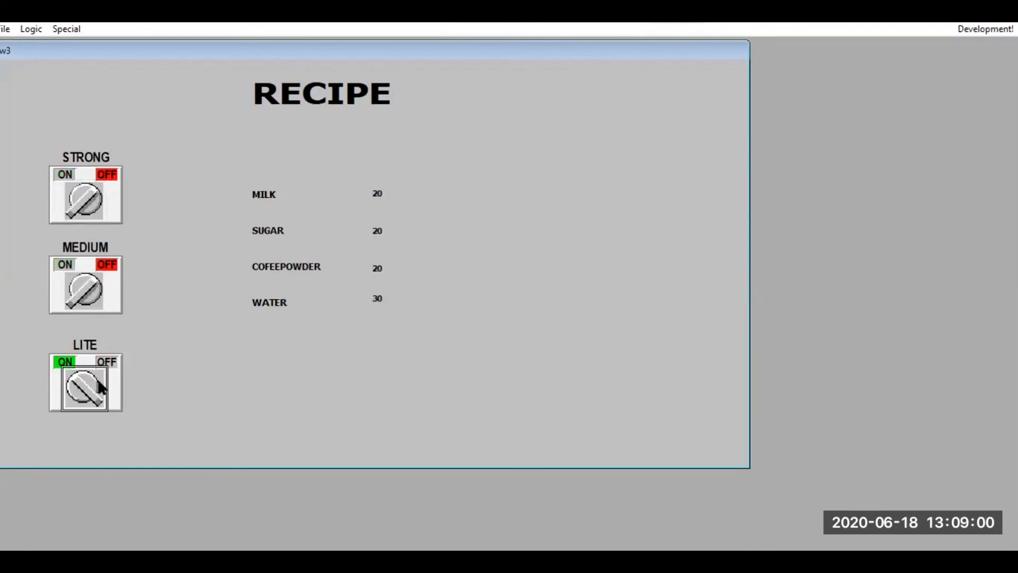
Try STRONG and MEDIUM while LITE is on, then cycle the switches individually and leave all three off.
left_click(94, 207)
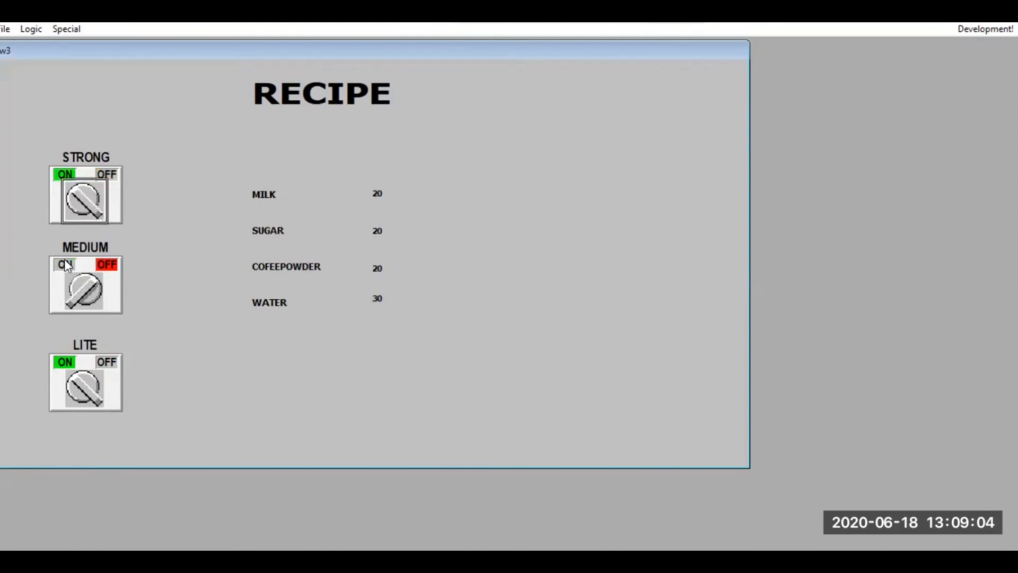
left_click(83, 303)
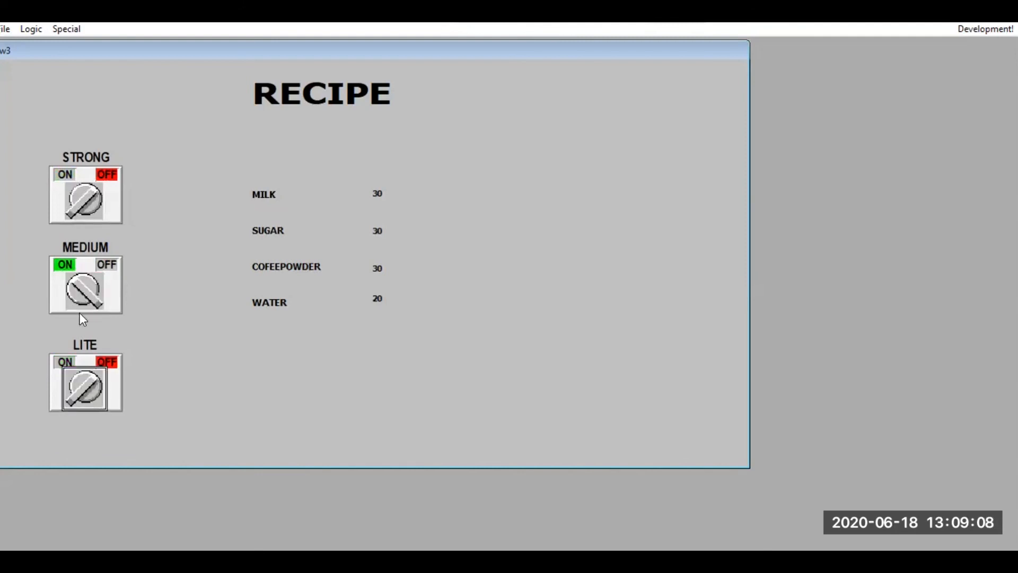
left_click(81, 296)
left_click(91, 199)
left_click(87, 301)
left_click(83, 392)
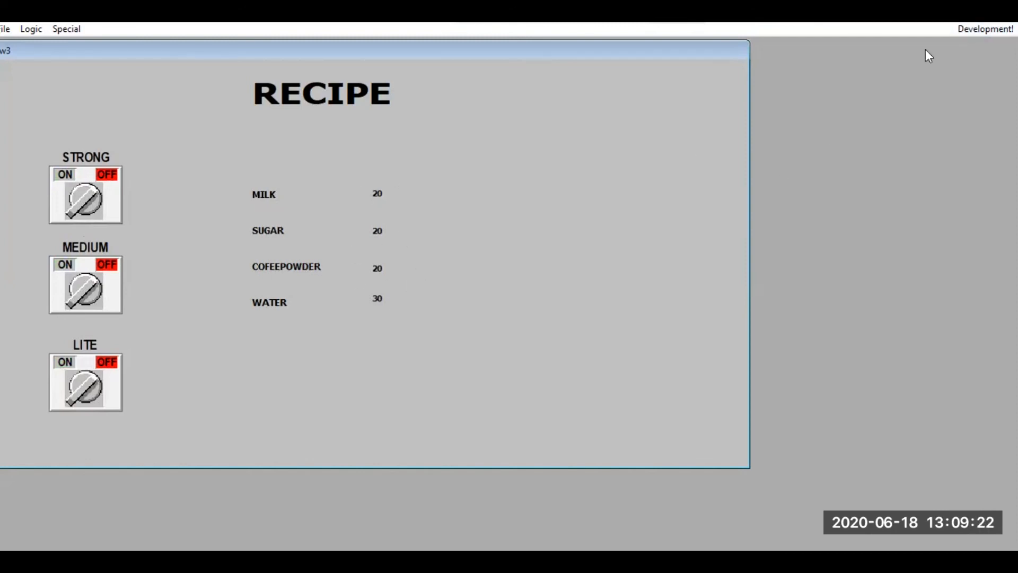
Return to development mode and open the While Showing script of window w3.
left_click(985, 29)
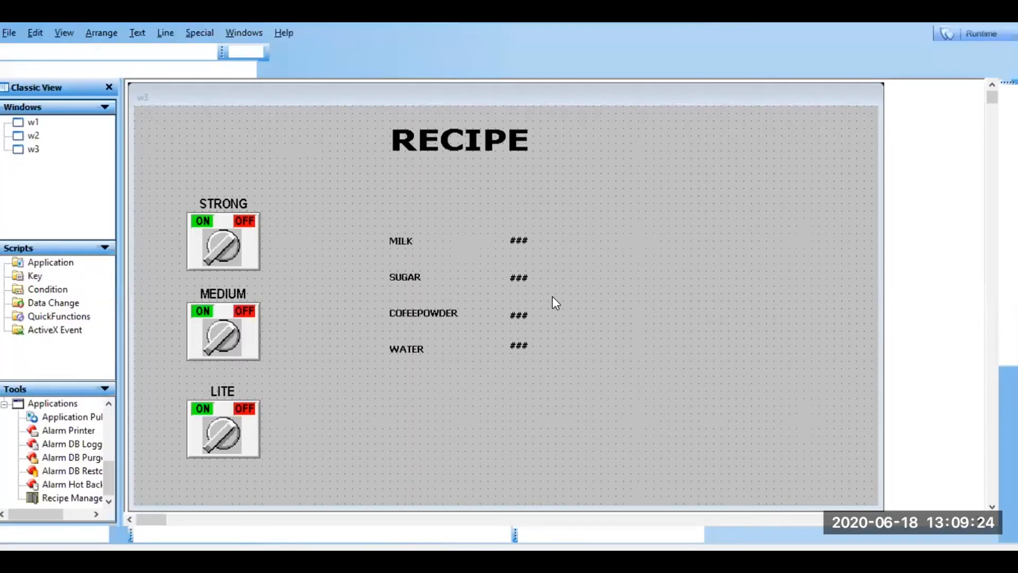
right_click(659, 313)
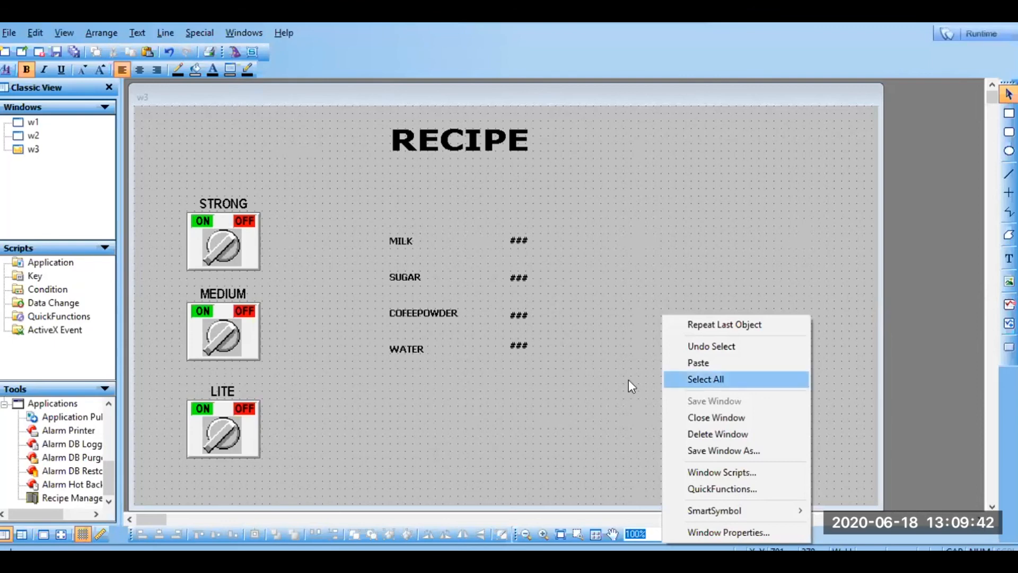
left_click(724, 469)
left_click(457, 194)
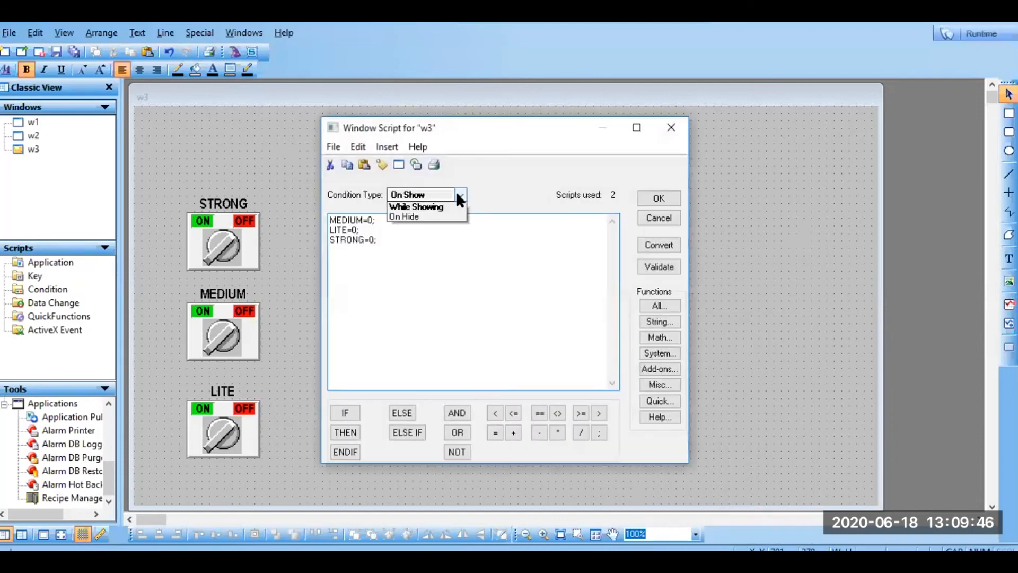
left_click(428, 219)
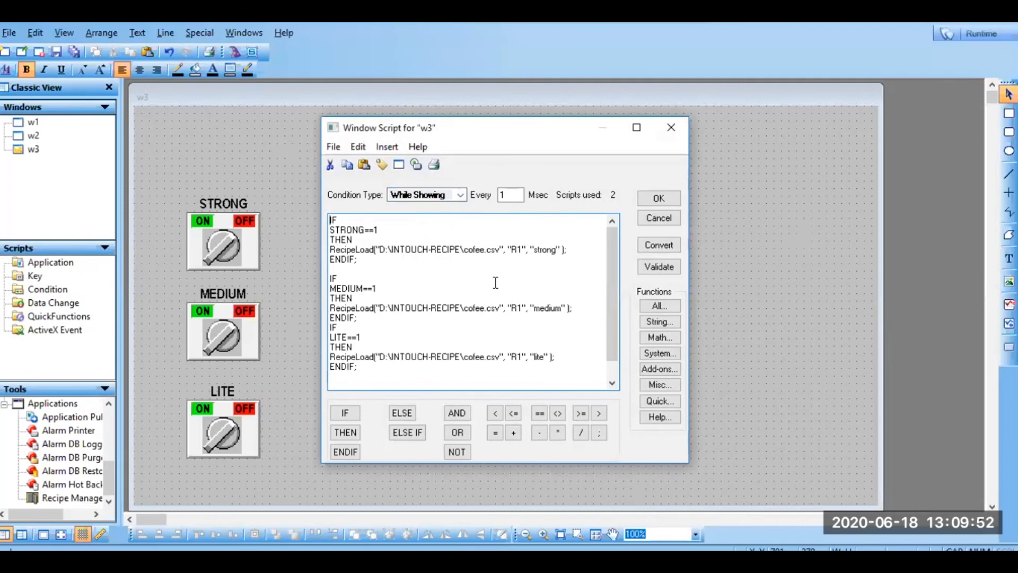
Add an ELSE branch to the STRONG block that sets MILK, SUGAR, CPOWDER and WATER to 0, each on its own line.
left_click(577, 247)
key("Return")
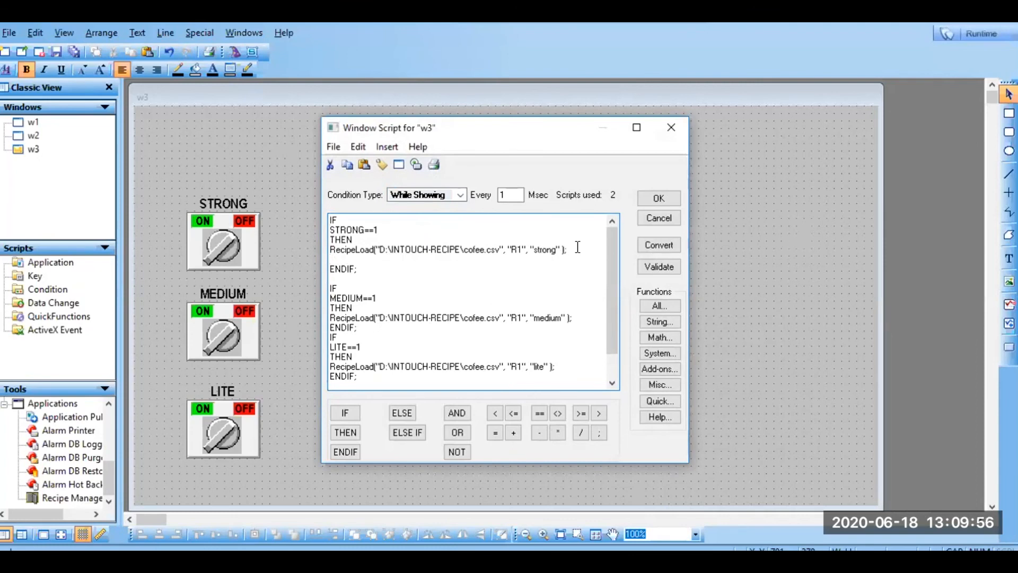
type("ELSE")
key("Return")
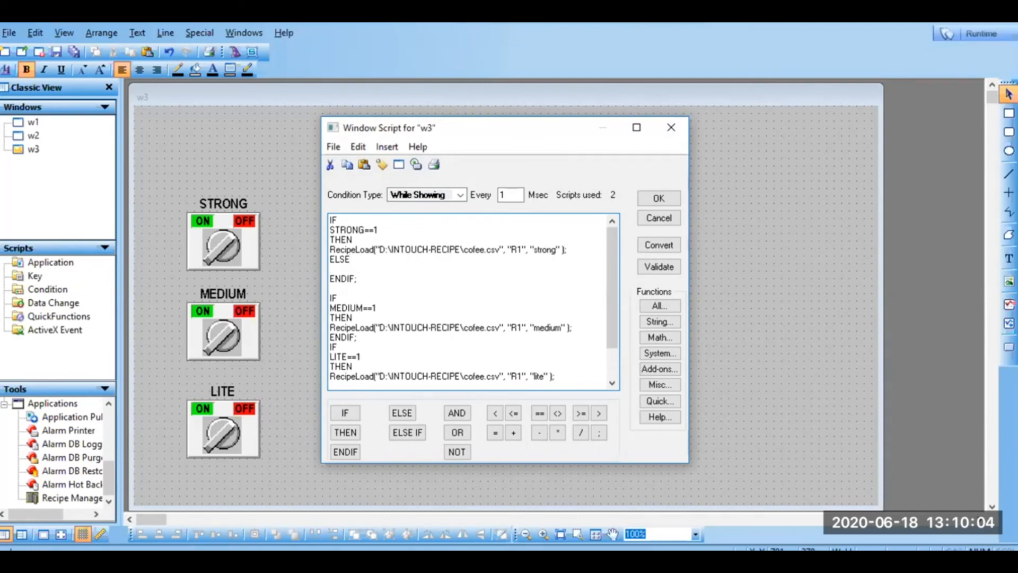
type("MILK=0;")
key("Return")
type("S")
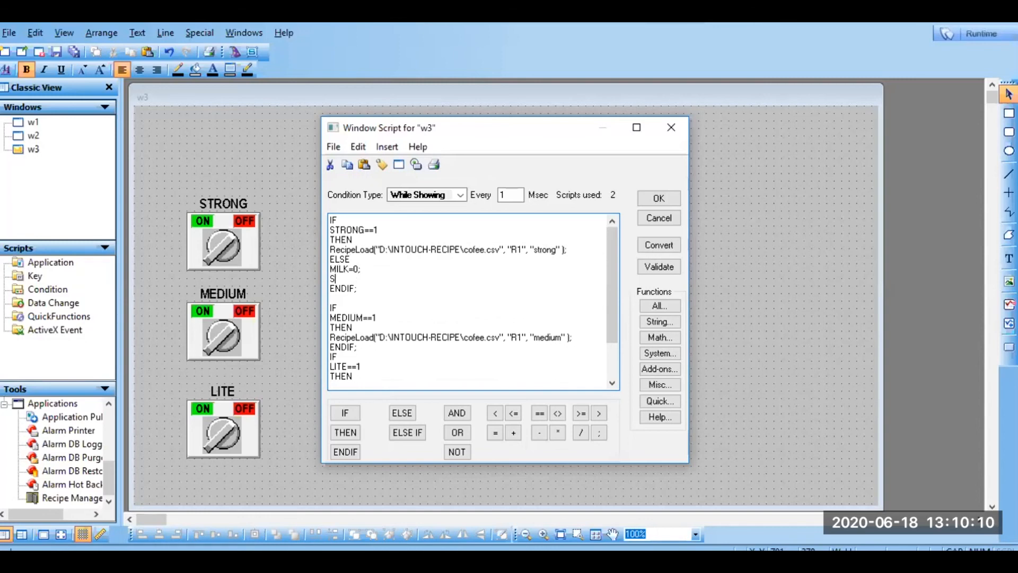
type("UGAR=0;")
key("Return")
type("CPOWDER=0;")
key("Return")
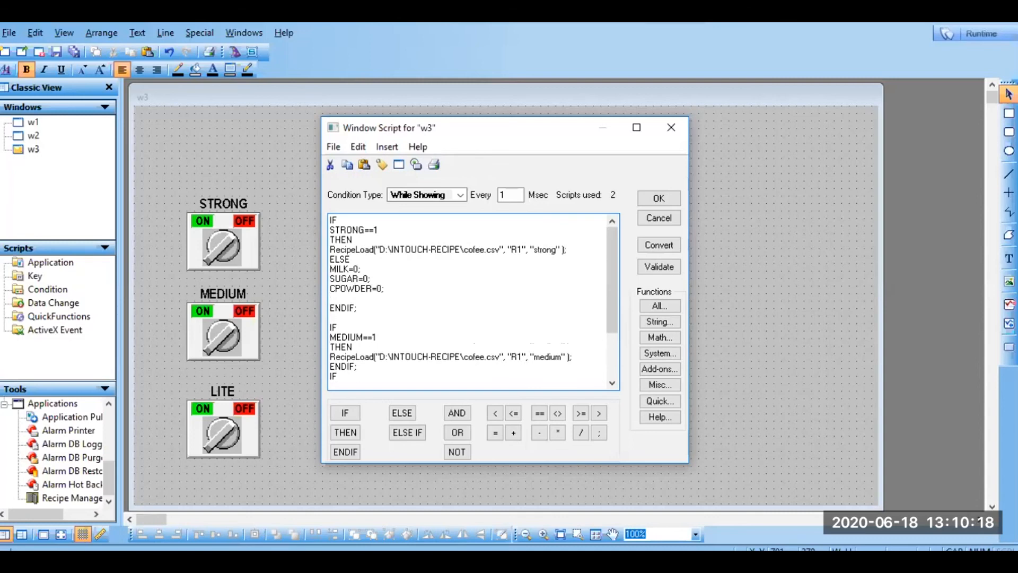
type("WATER=0;")
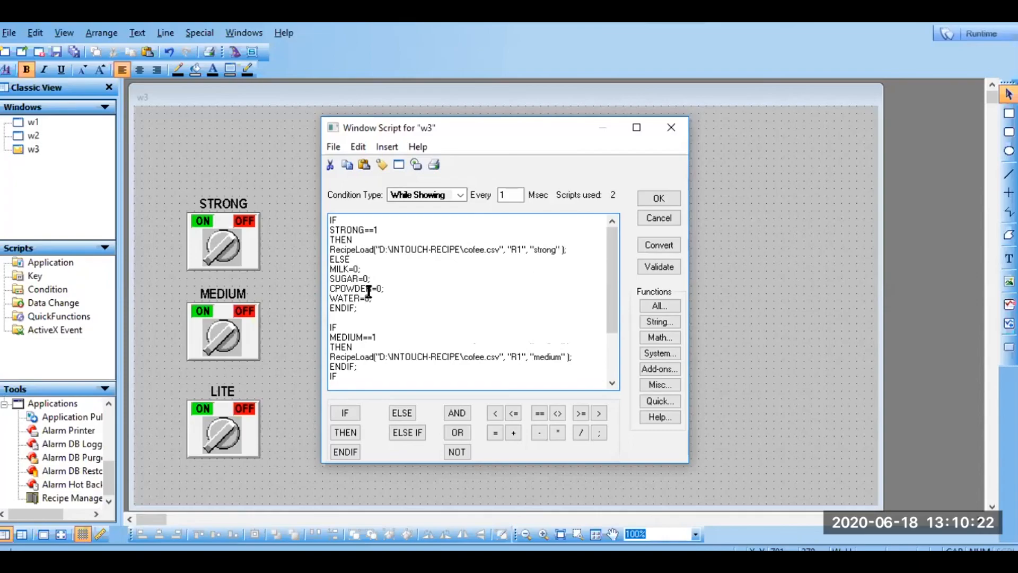